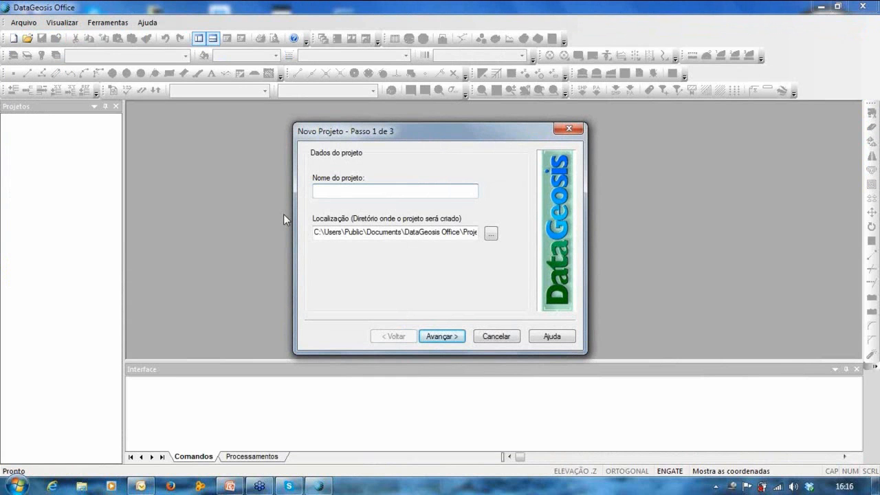
Create a new project named "Webinar - Terraplenagem" in the default location, leaving the owner and property details blank
text(Webinar - Terraplenagem)
click(449, 339)
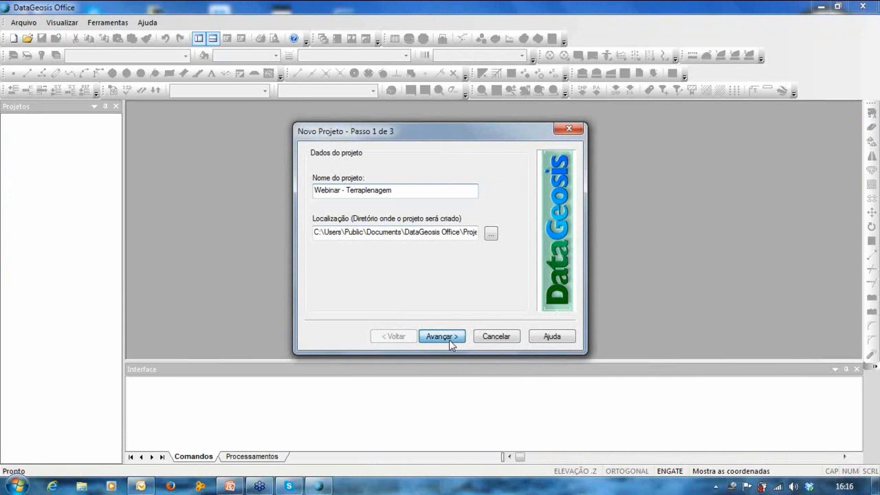
click(480, 185)
click(409, 208)
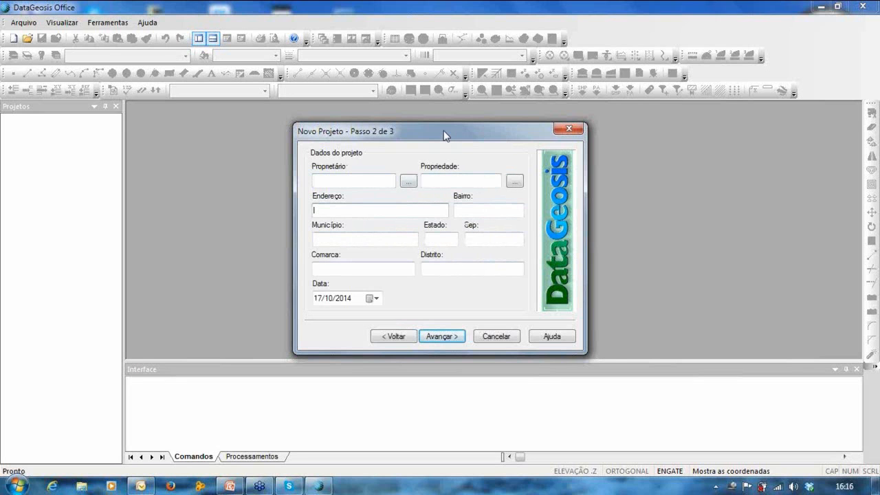
drag(443, 134, 443, 125)
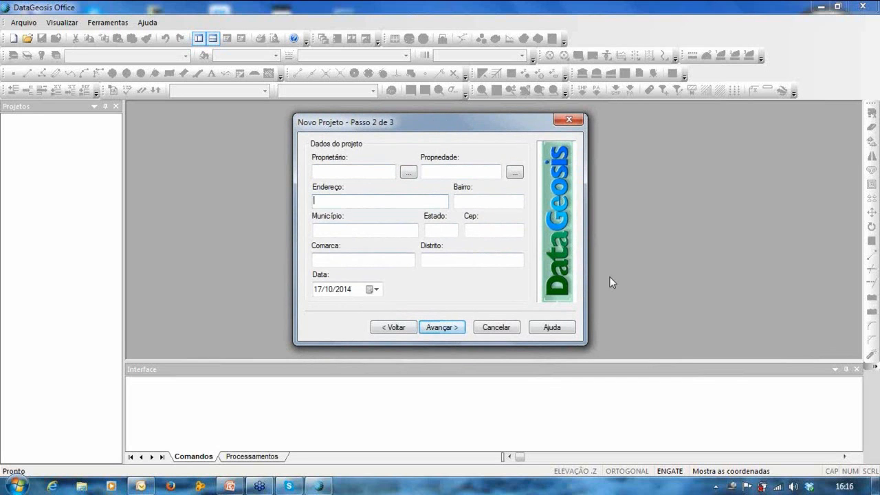
click(442, 327)
click(442, 327)
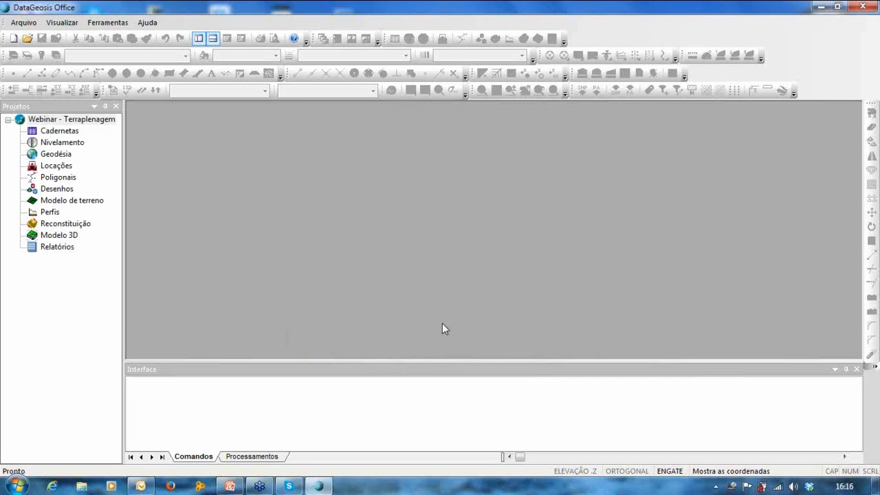
Set the geodesy option in the general settings to "Sem Georeferenciamento"
click(24, 22)
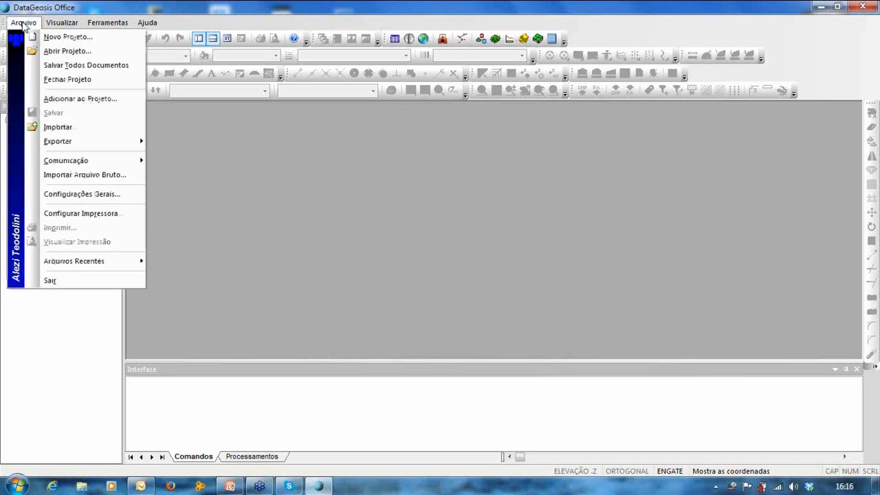
click(77, 194)
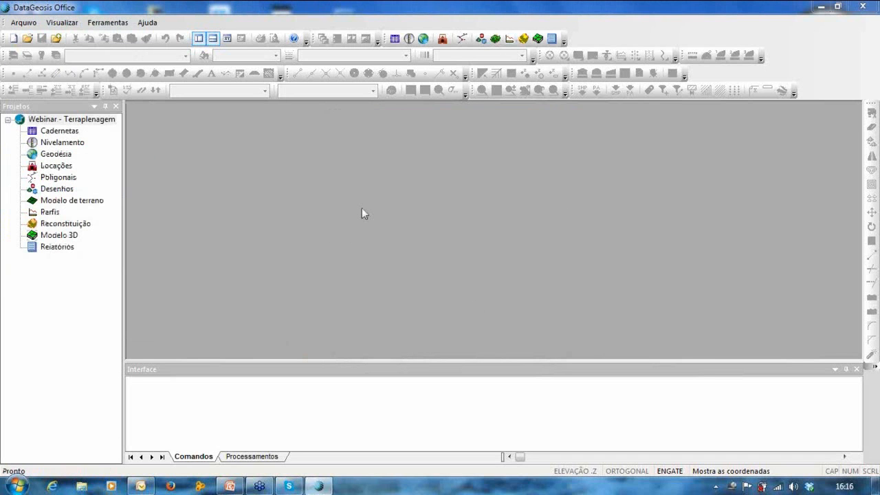
click(320, 145)
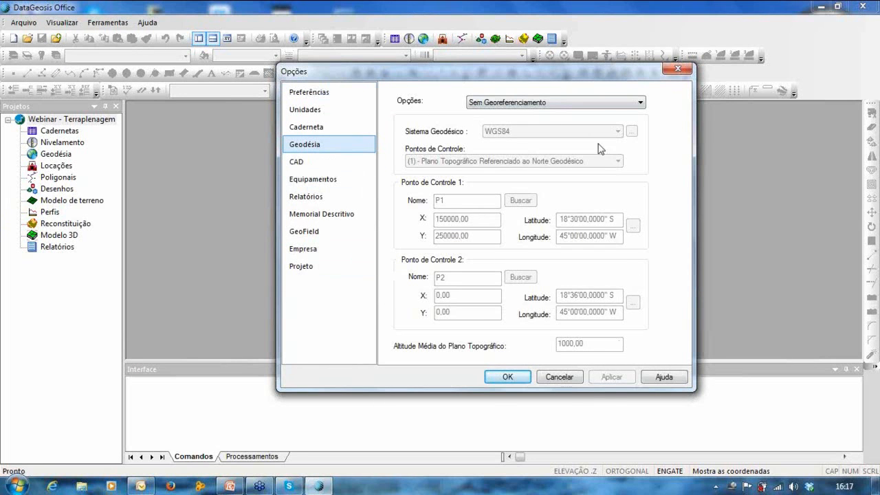
click(518, 103)
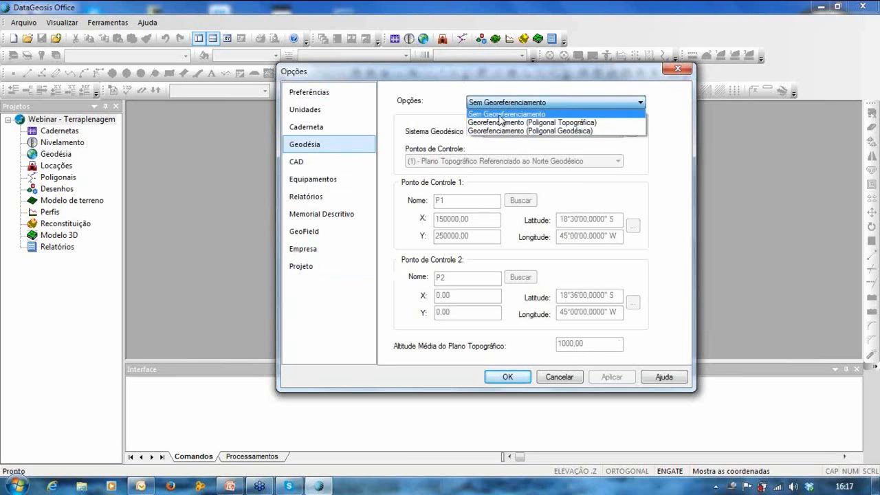
click(499, 115)
click(502, 379)
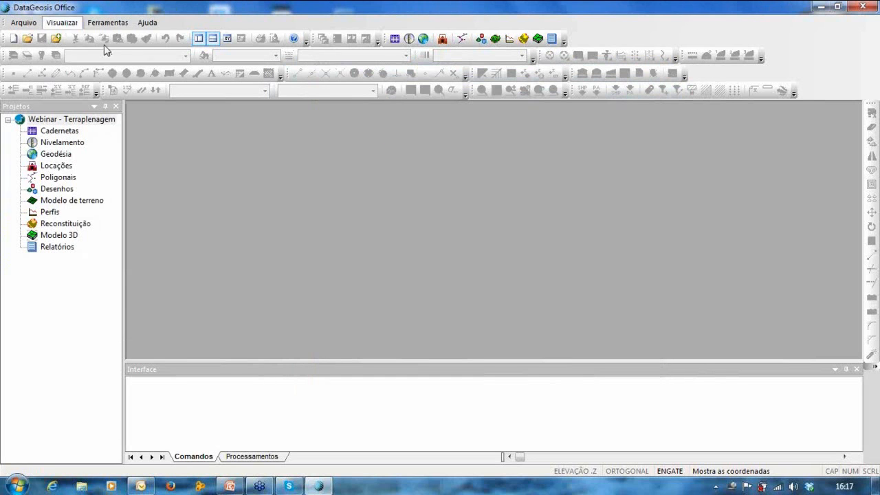
Import the desktop text file "webinar - terraplenagem" as a coordinate field book named "Webinar - Terraplenagem", using the Padrão import model
click(24, 22)
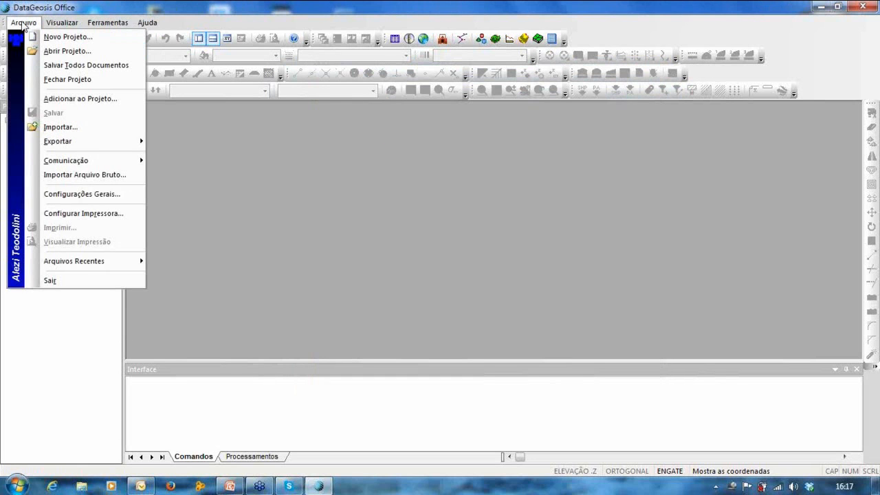
click(60, 127)
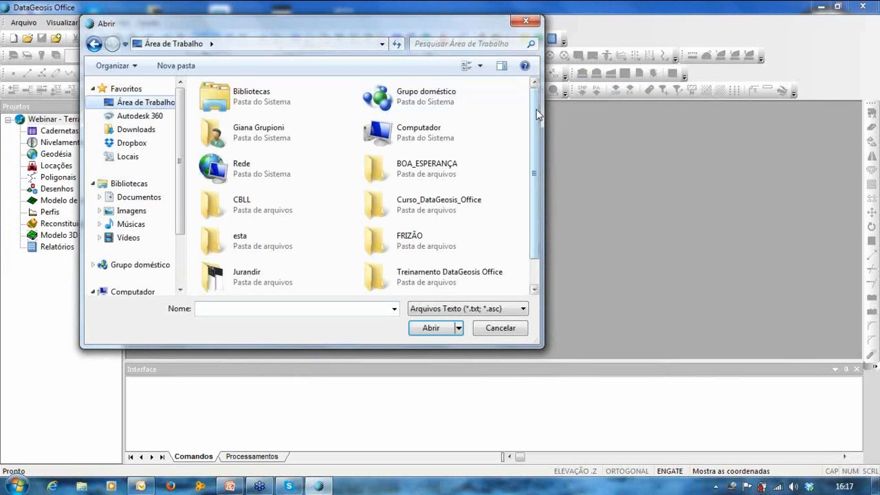
scroll(525, 158, down, 1)
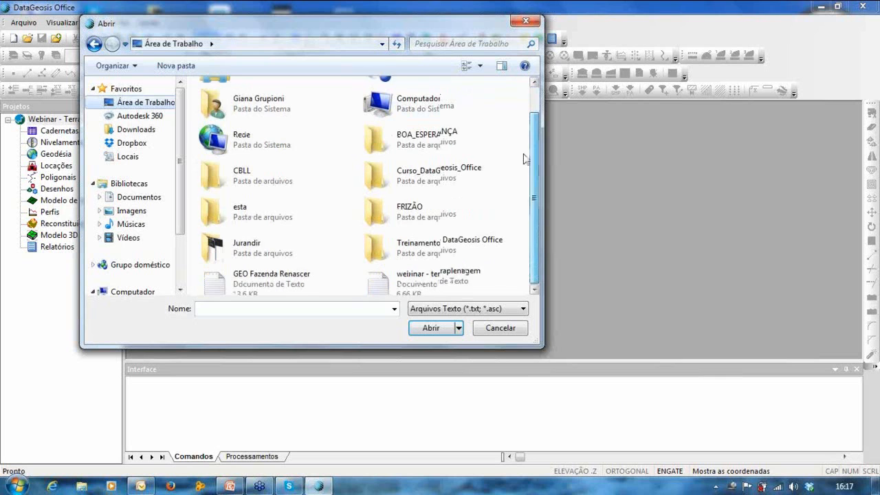
double_click(402, 278)
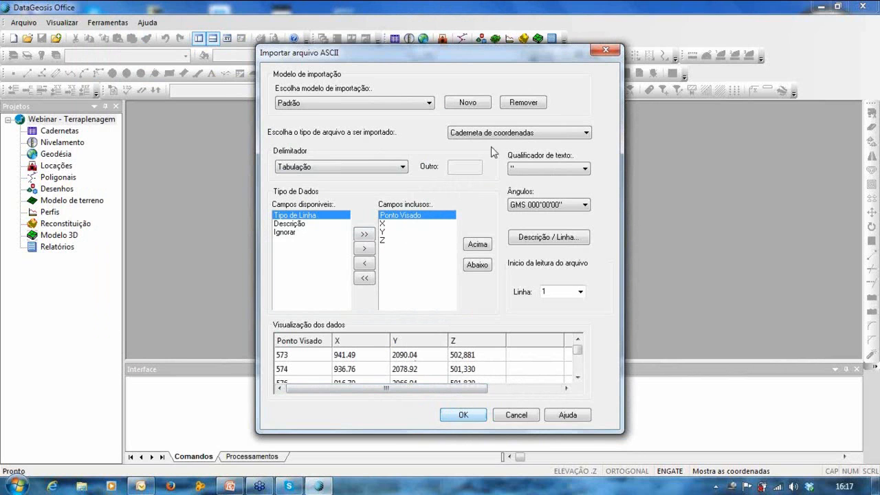
click(467, 416)
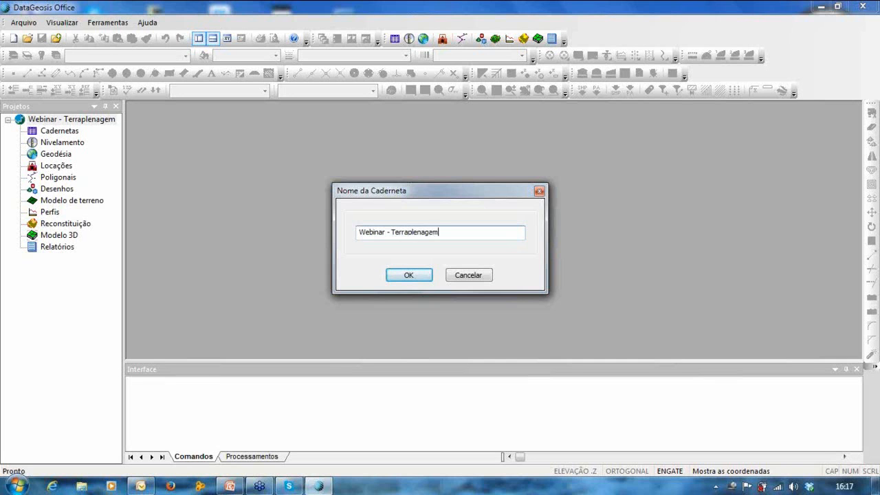
key(Return)
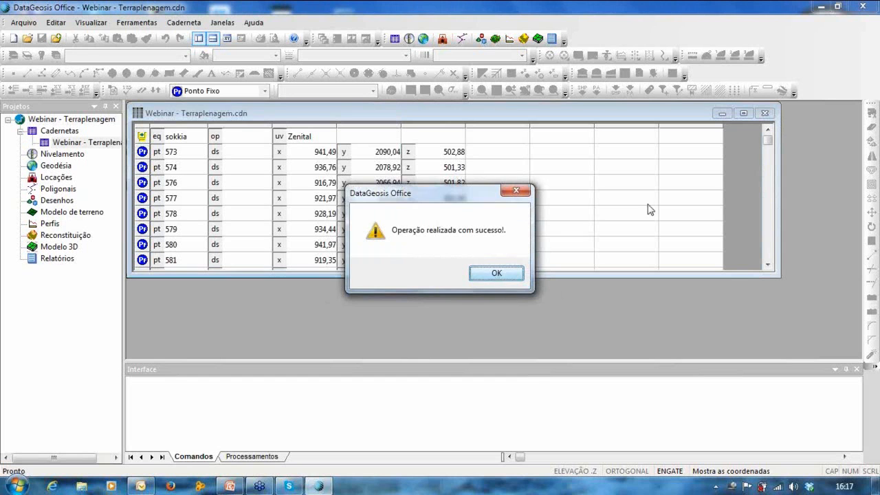
key(Return)
Maximize the imported field book and review its list of points with their X, Y and Z coordinates
click(741, 116)
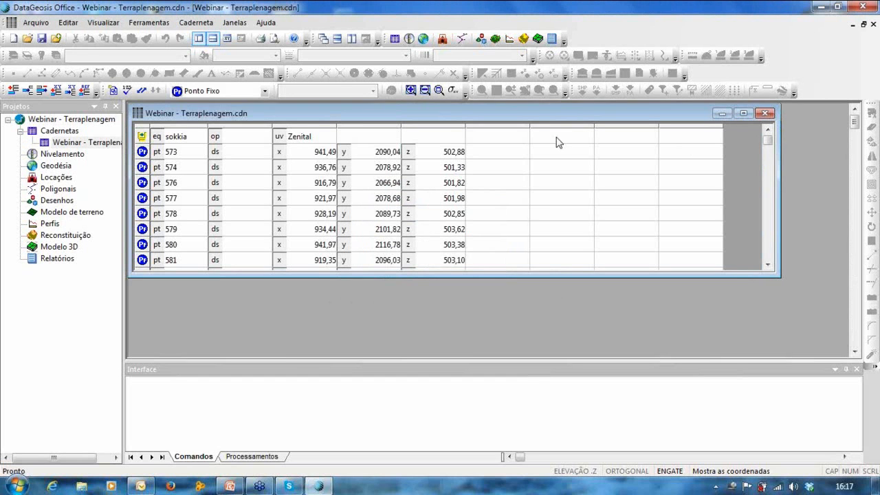
click(311, 229)
scroll(316, 234, down, 13)
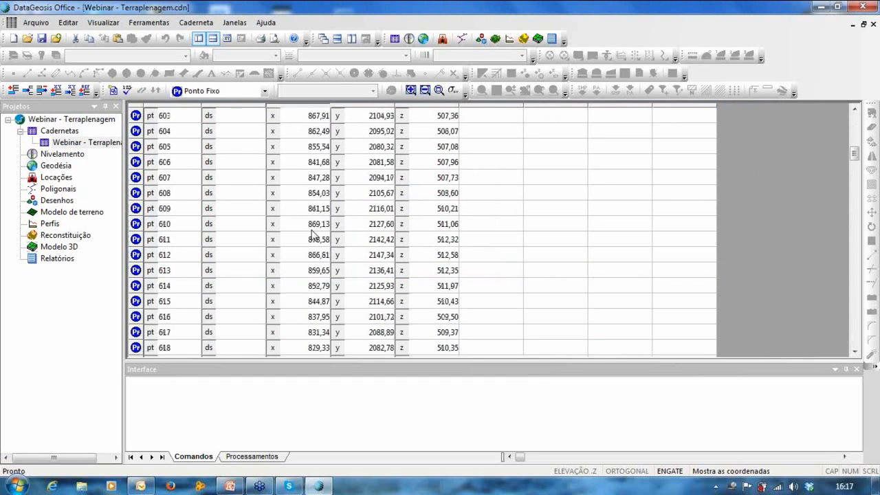
scroll(320, 239, down, 17)
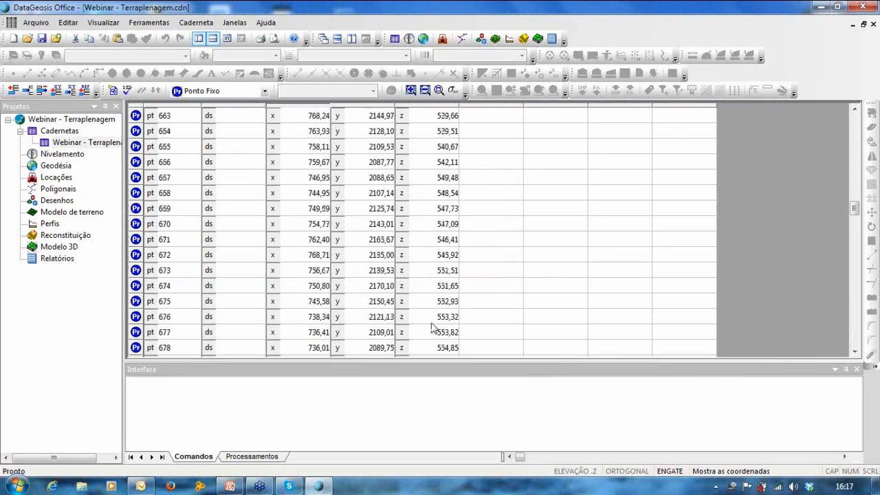
scroll(426, 268, down, 6)
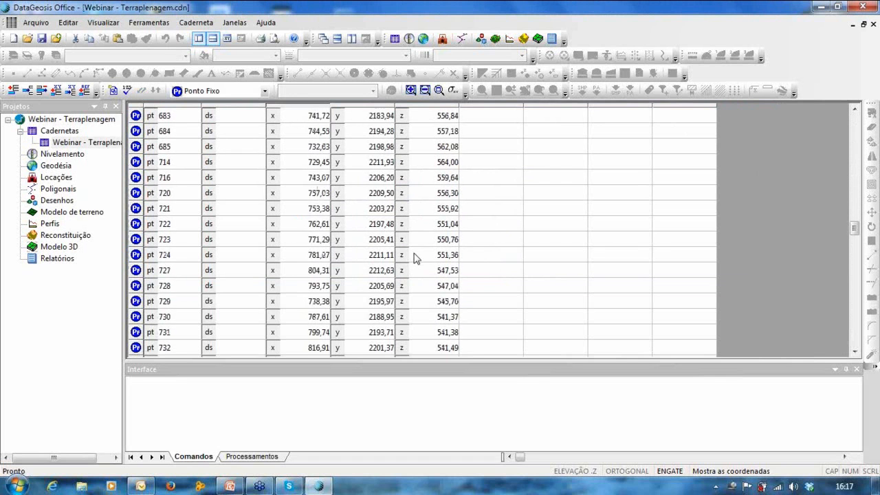
scroll(453, 214, down, 3)
scroll(399, 244, down, 8)
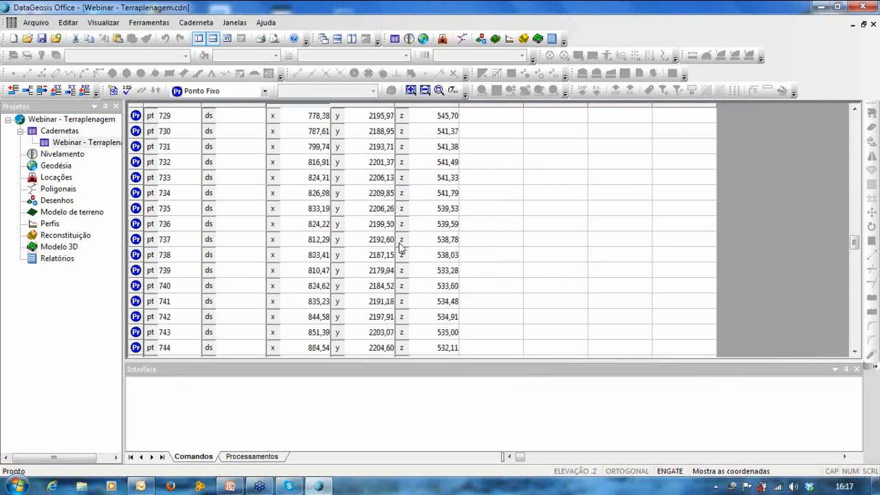
scroll(401, 247, down, 20)
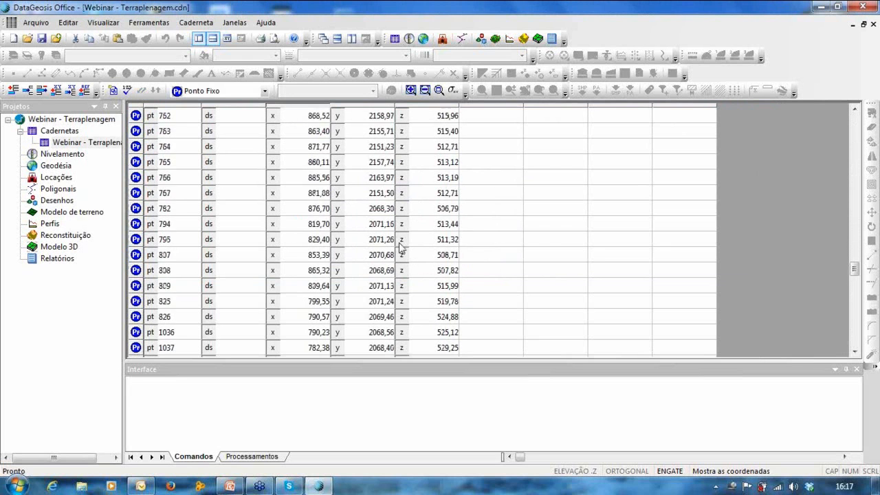
scroll(402, 247, down, 2)
scroll(402, 247, up, 20)
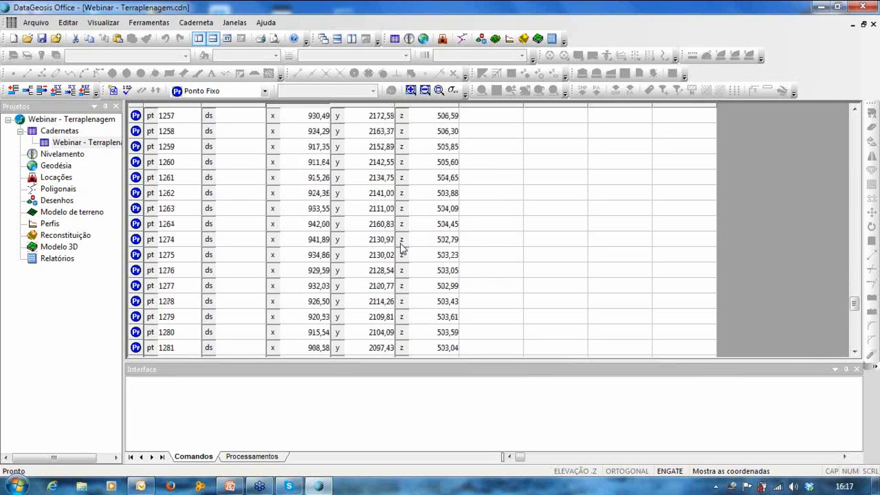
scroll(402, 248, up, 20)
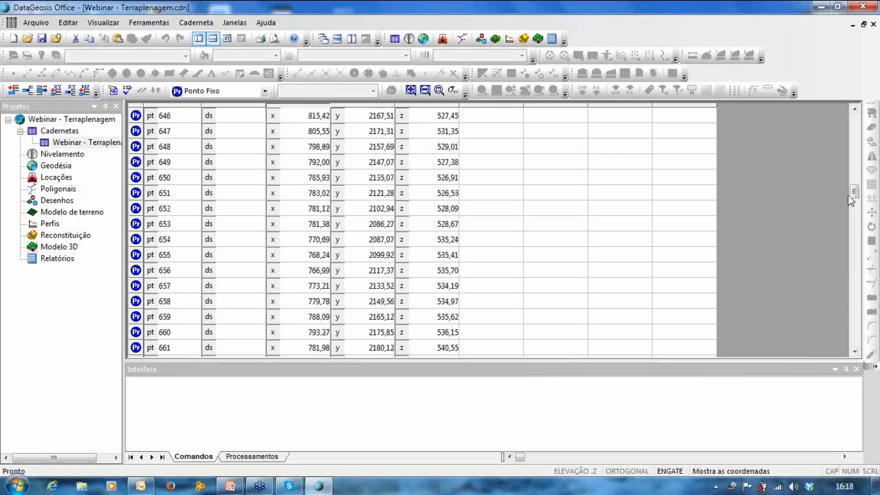
drag(855, 192, 854, 118)
Create a new drawing item named "Terraplanagem" in the project
right_click(59, 314)
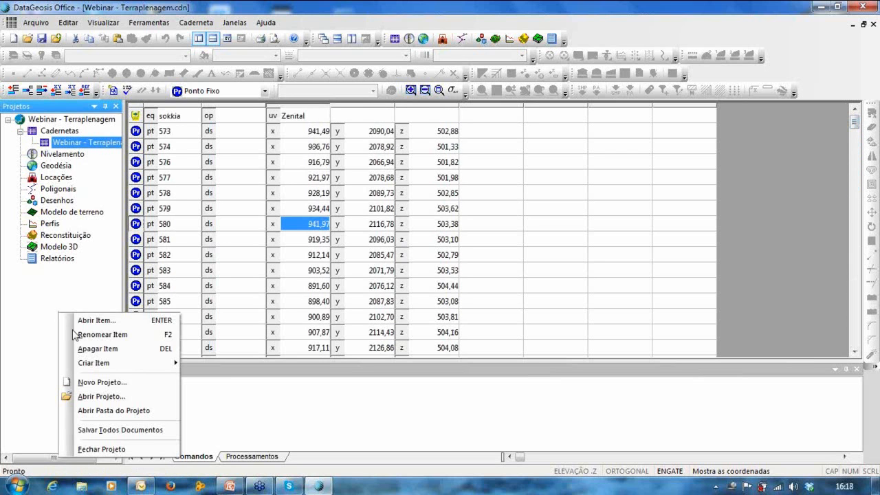
mouse_move(94, 364)
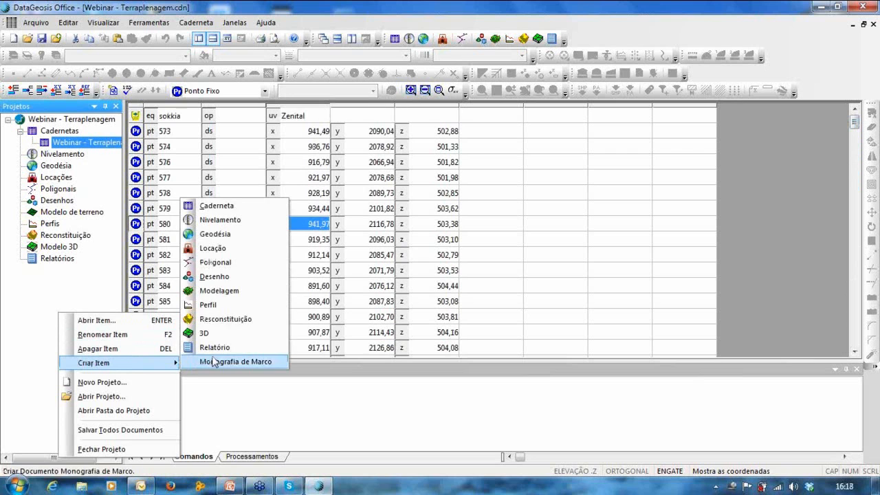
click(248, 284)
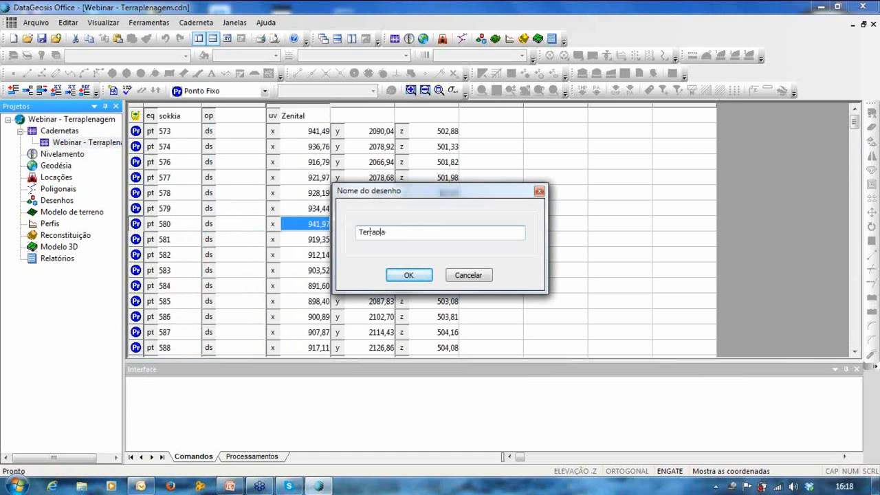
text(Terraplanag)
key(Return)
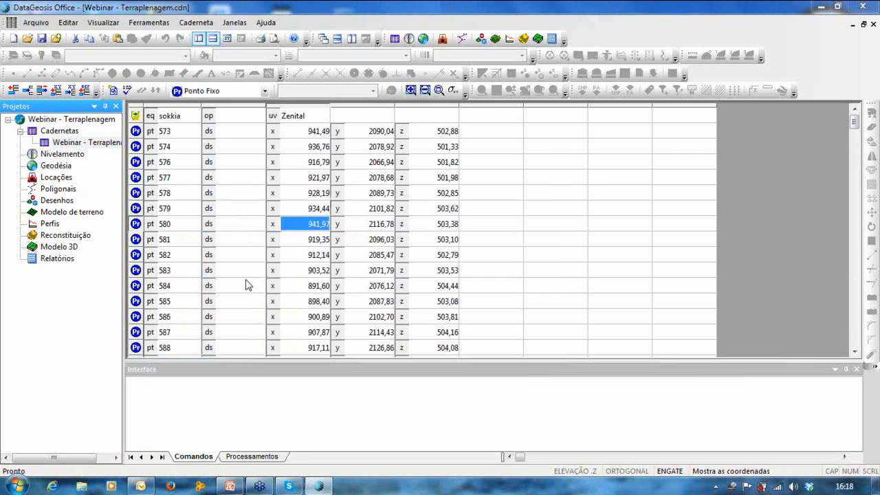
Generate the drawing from the "Webinar - Terraplenagem" field book, keeping local topographic coordinates and leaving the GeoField table empty
click(395, 273)
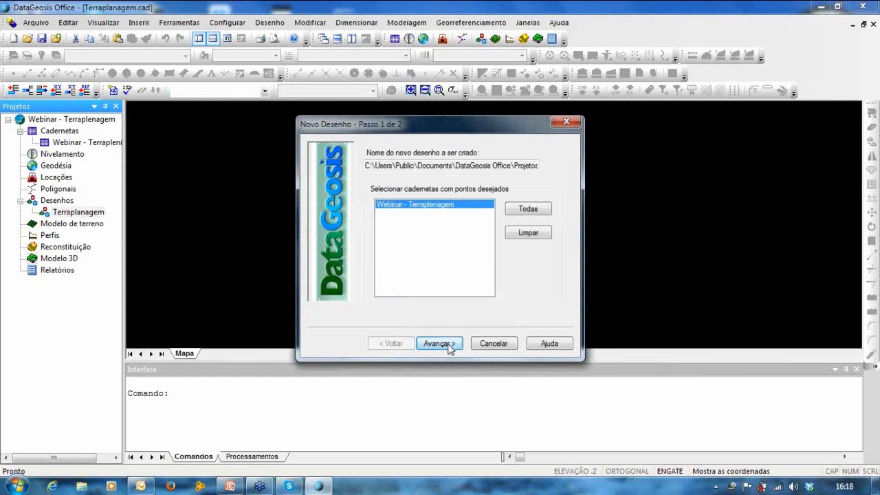
click(448, 345)
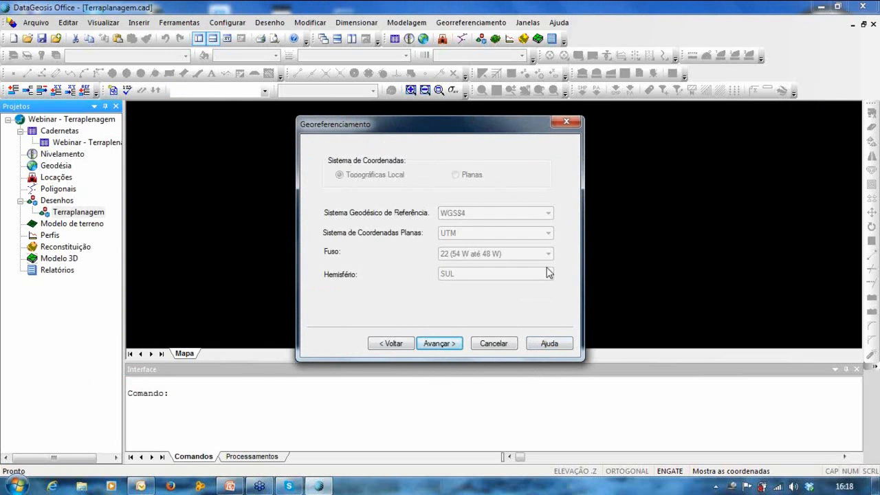
drag(417, 128, 454, 103)
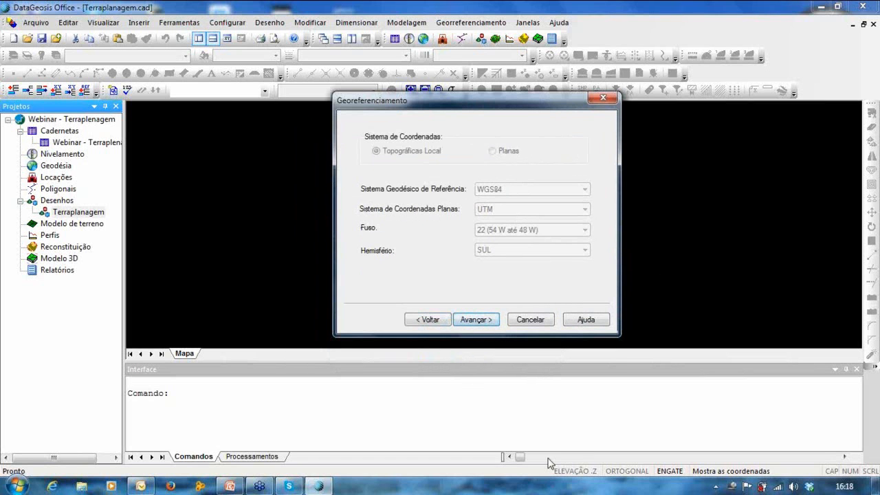
click(474, 320)
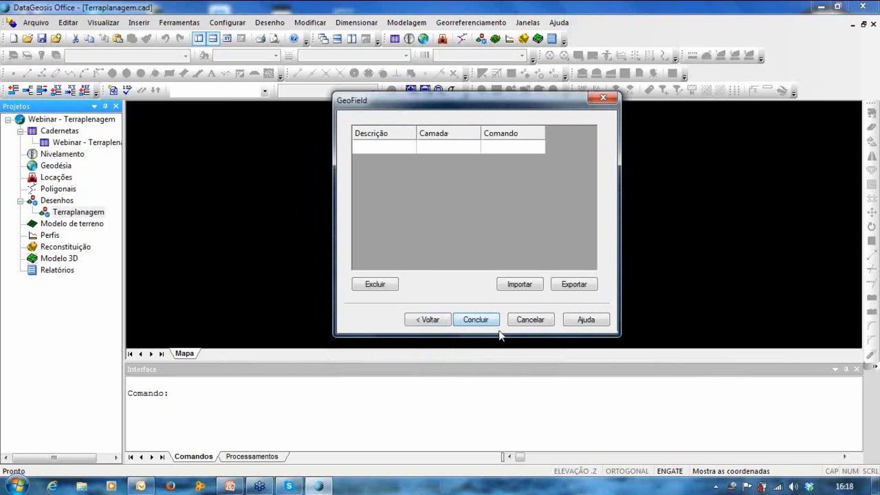
click(472, 320)
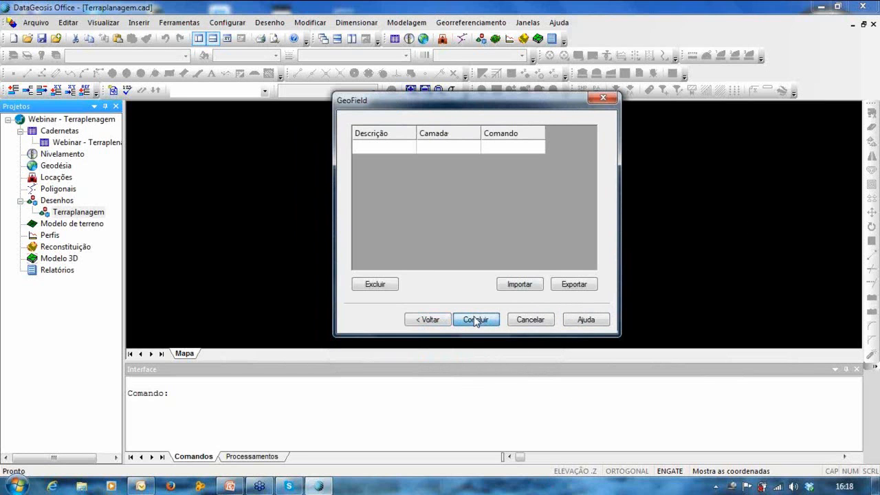
Examine the distribution of the survey points and their elevation labels in the drawing
middle_drag(497, 225, 440, 228)
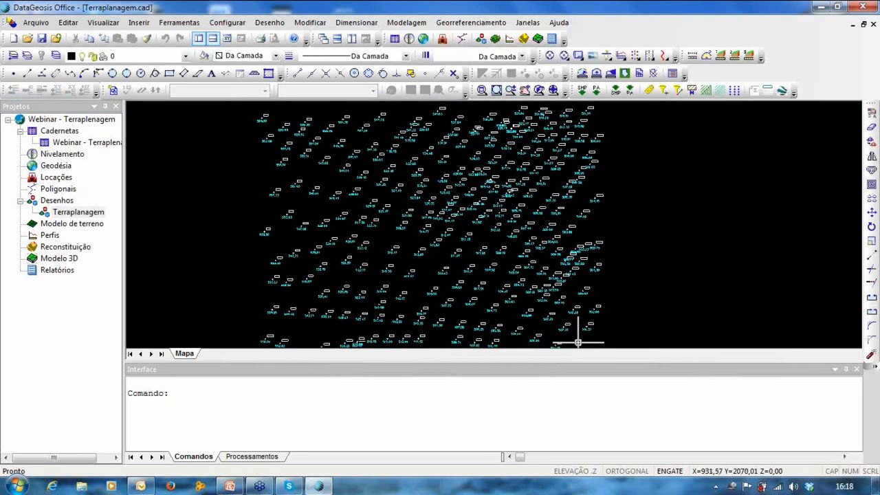
scroll(534, 203, up, 5)
scroll(519, 205, down, 8)
middle_drag(468, 194, 435, 240)
scroll(433, 236, up, 4)
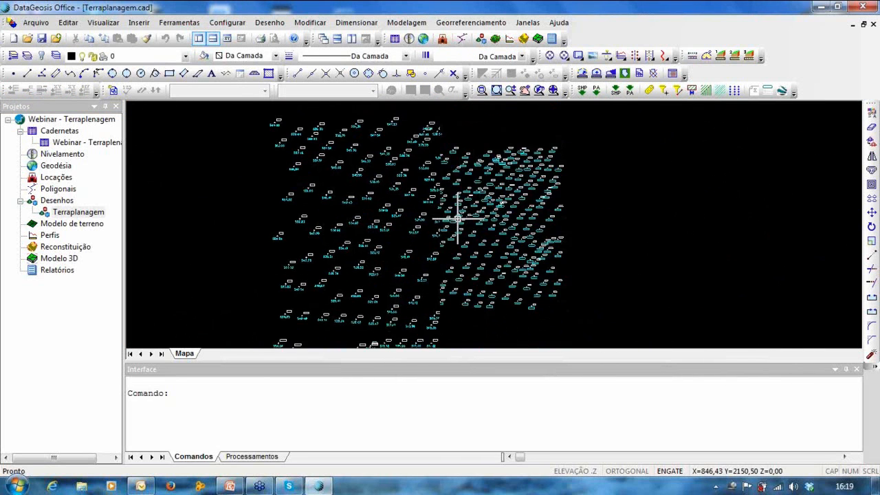
scroll(457, 218, down, 2)
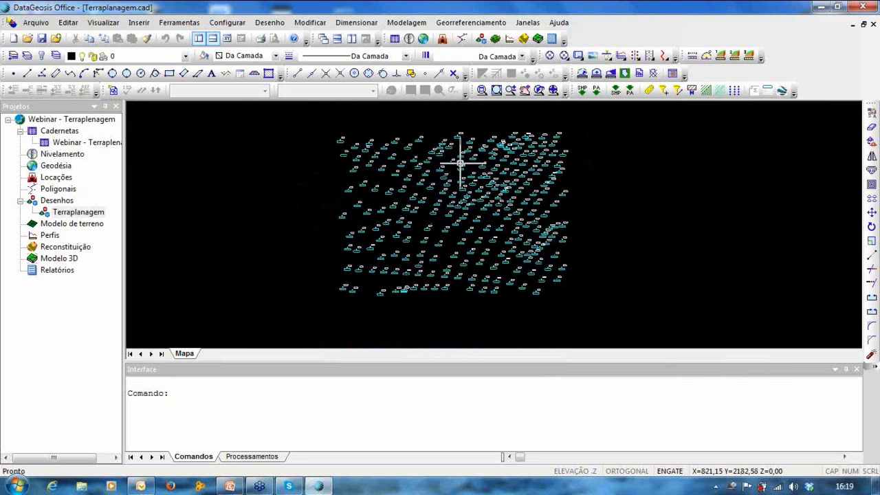
Create a terrain model named "MDT" from the points on layer 0, keeping the default elevation and distance filters and no constraint lines
key(F2)
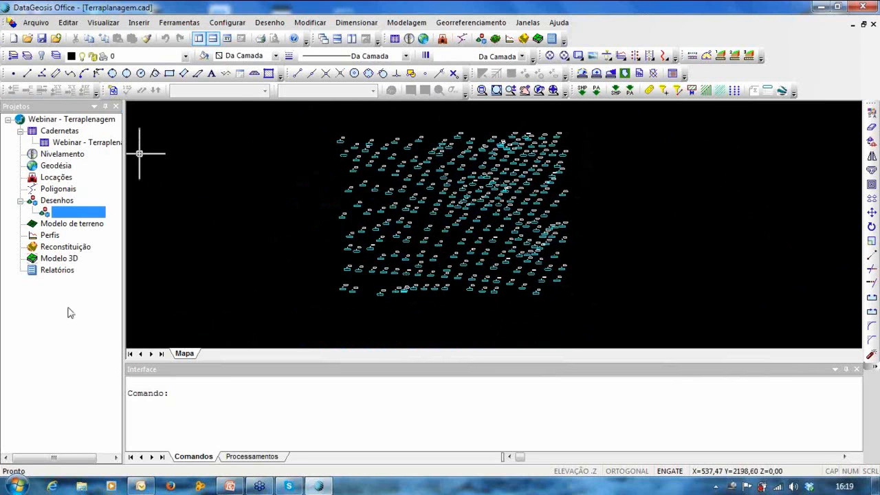
right_click(69, 312)
mouse_move(110, 358)
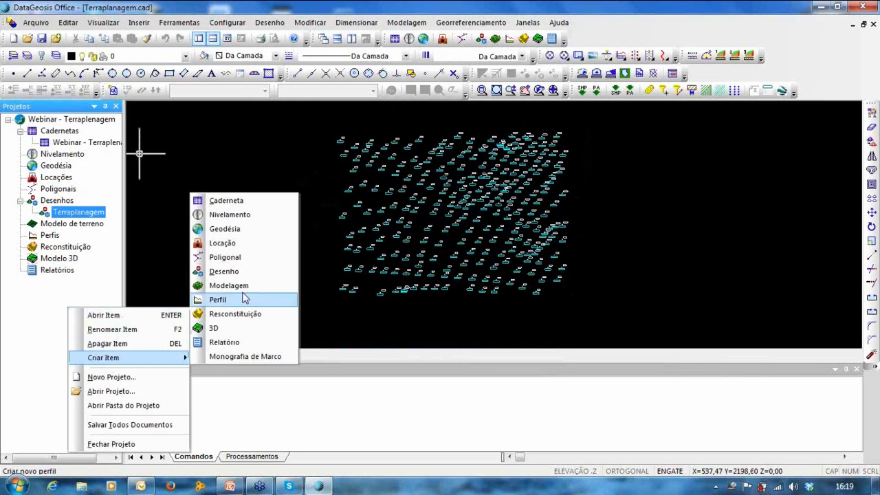
click(241, 286)
text(MDT)
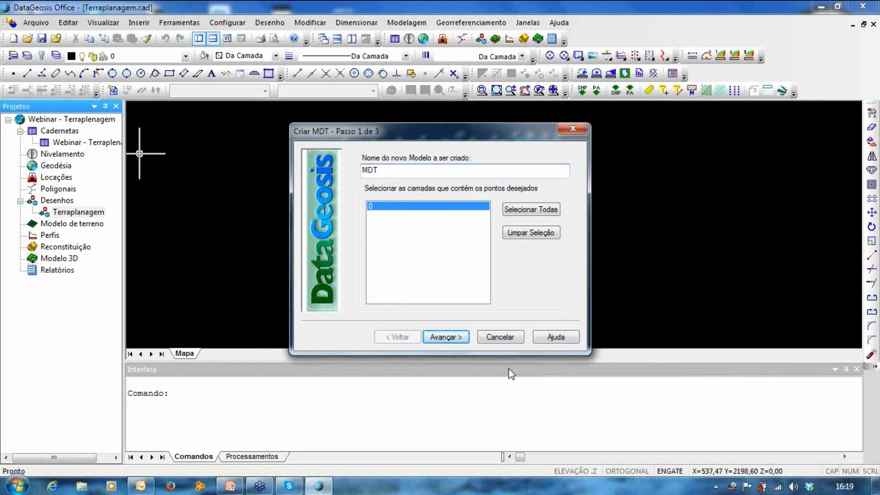
click(448, 336)
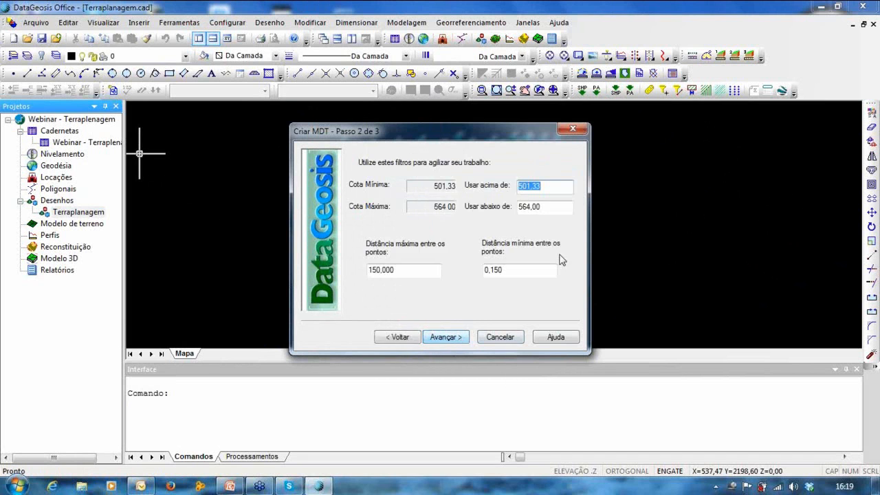
click(403, 269)
click(509, 275)
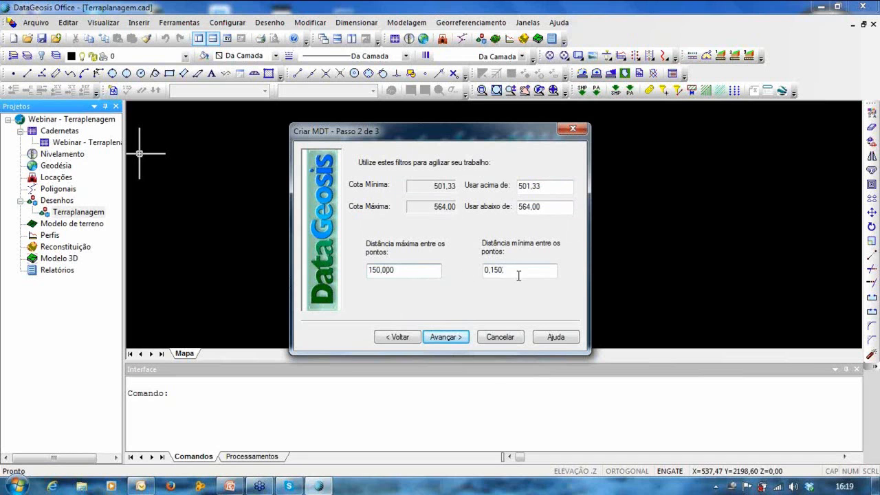
click(444, 336)
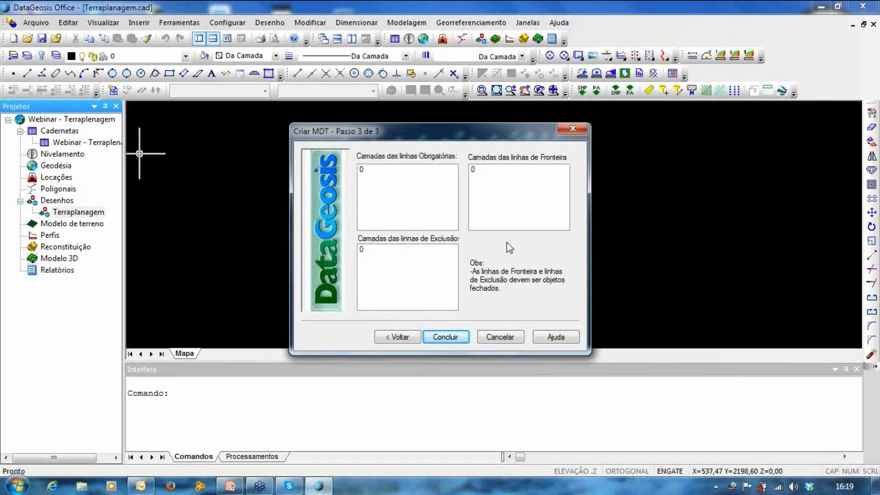
click(445, 337)
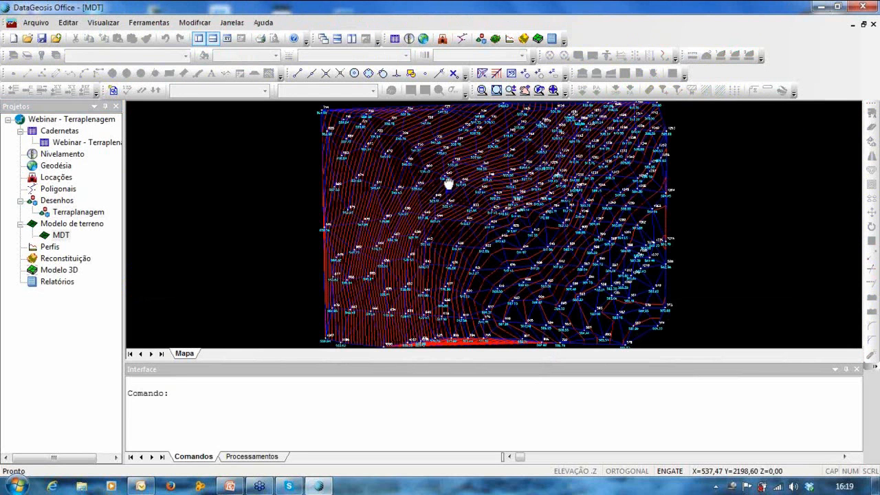
right_click(71, 323)
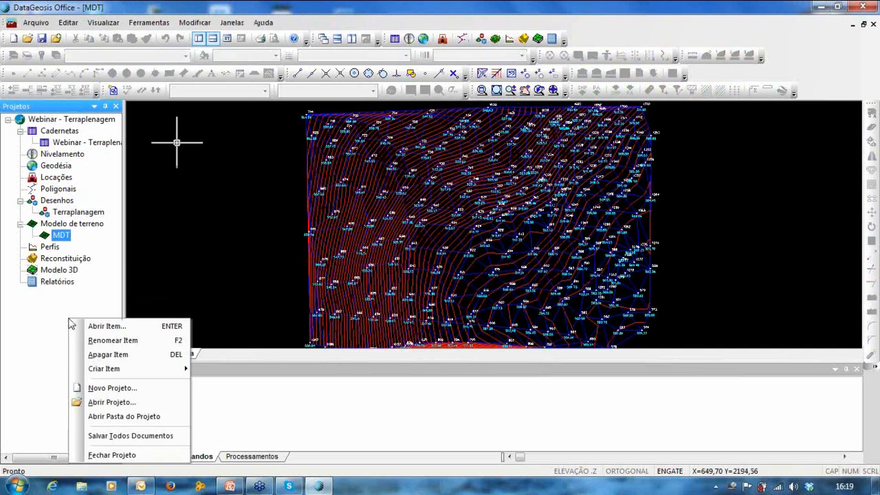
mouse_move(121, 371)
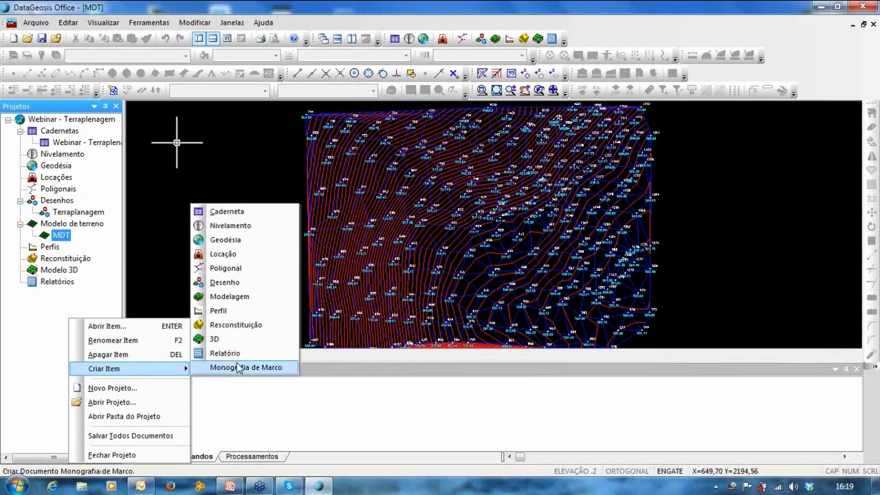
click(250, 298)
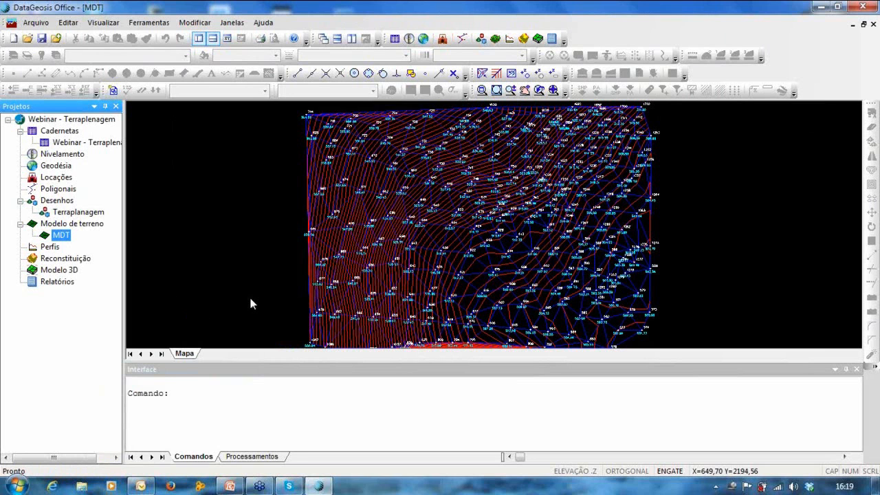
Create a 3D item named "3d Primitivo" from the numeric model surface MDT
mouse_move(88, 369)
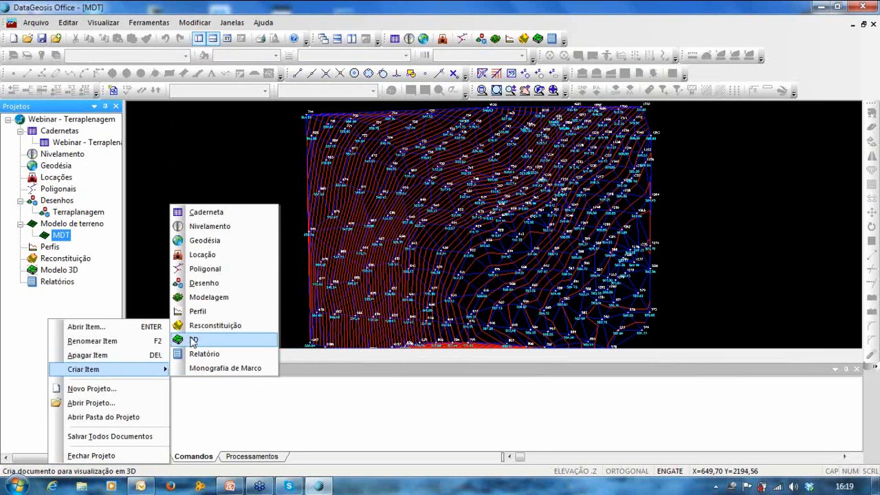
click(193, 341)
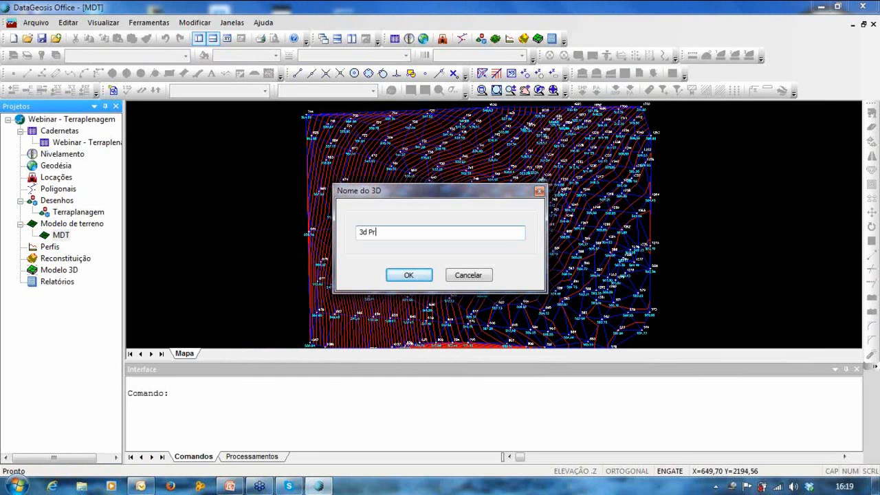
key(Return)
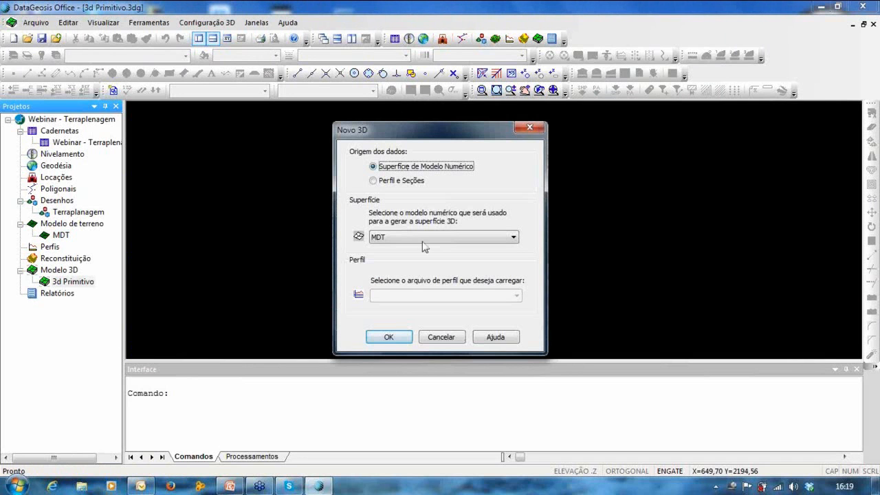
click(389, 338)
Color the 3D terrain surface by height
drag(486, 223, 287, 262)
drag(475, 259, 536, 275)
click(203, 24)
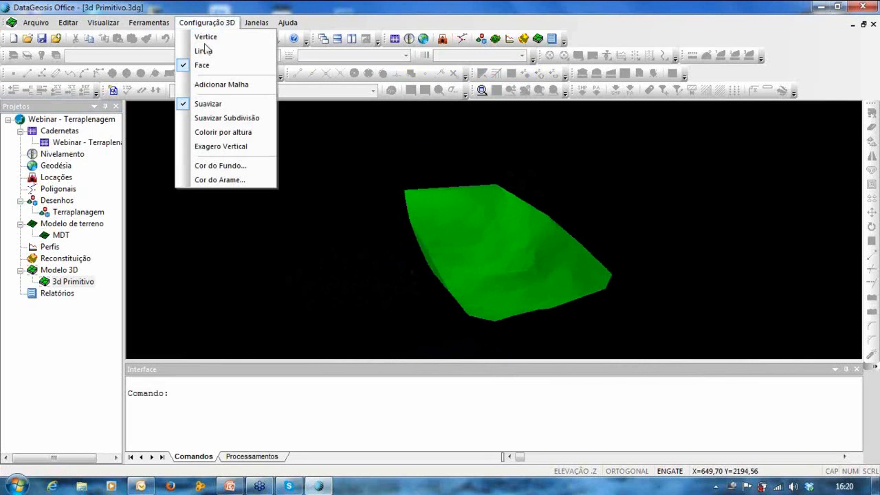
click(226, 132)
drag(474, 254, 269, 196)
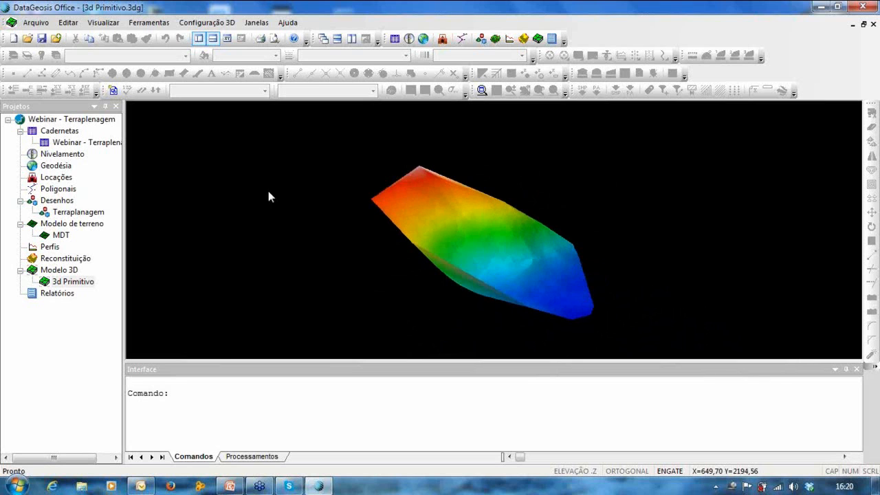
Draw a rectangle in the Terraplanagem drawing with opposite corners at survey points 660 and 604
click(80, 213)
double_click(80, 213)
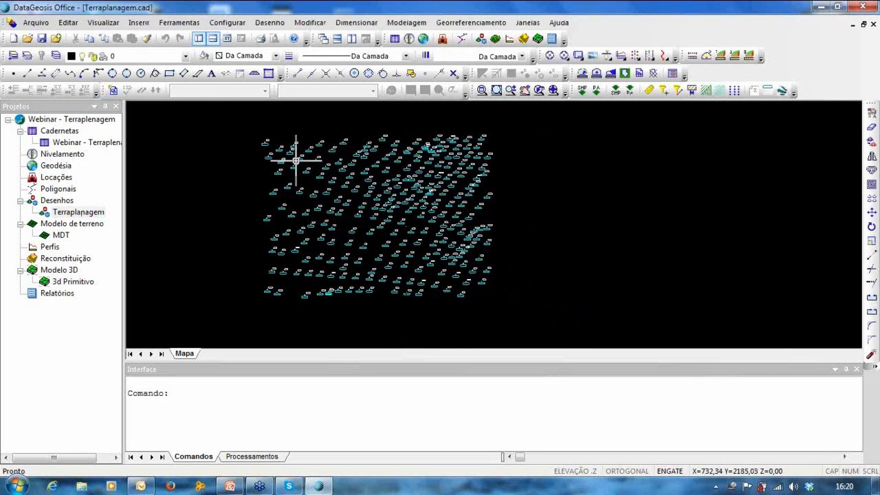
click(169, 73)
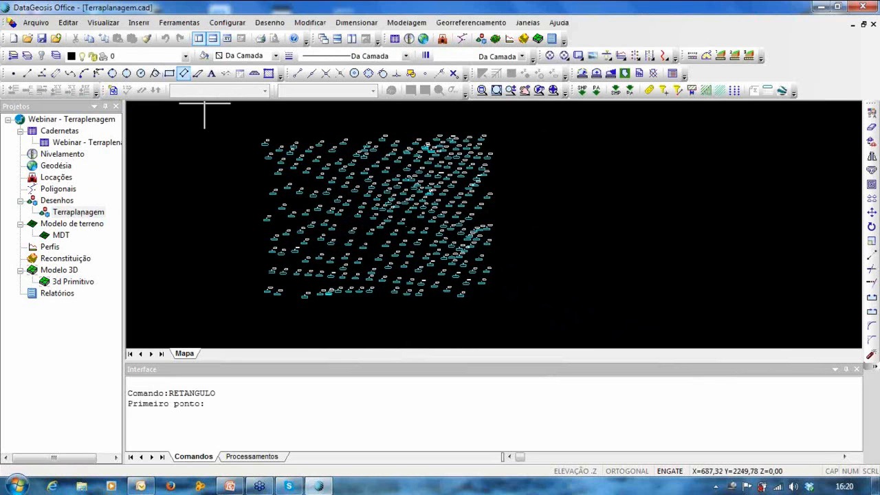
scroll(320, 167, up, 3)
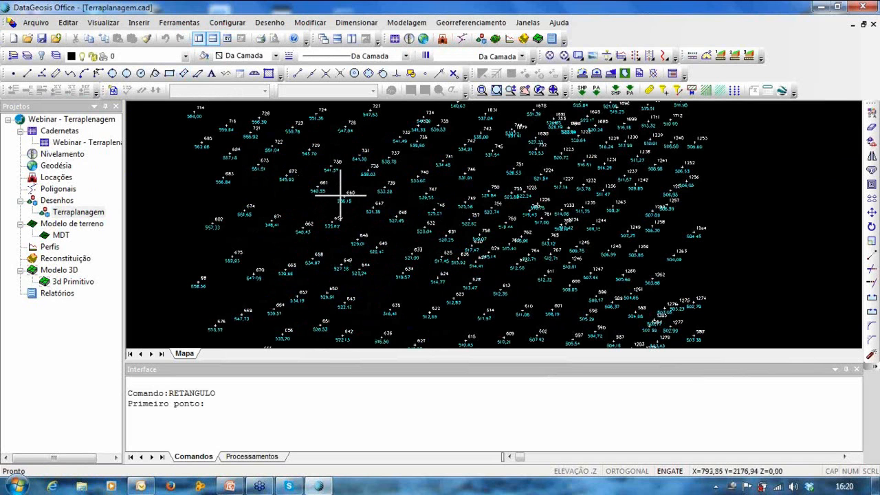
click(345, 198)
middle_drag(345, 212, 351, 88)
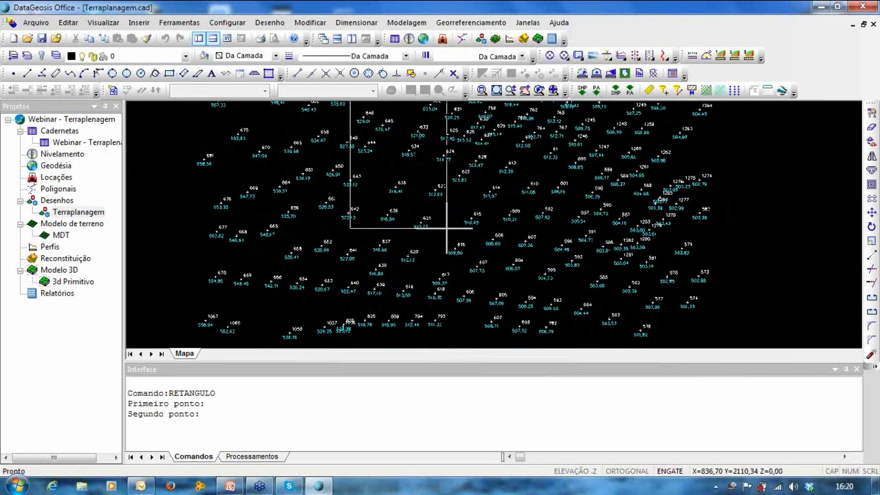
click(511, 263)
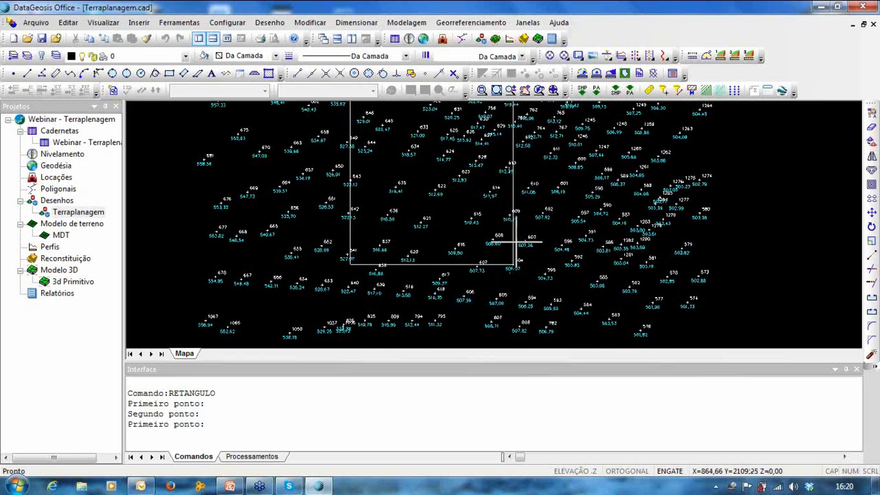
middle_drag(518, 193, 535, 253)
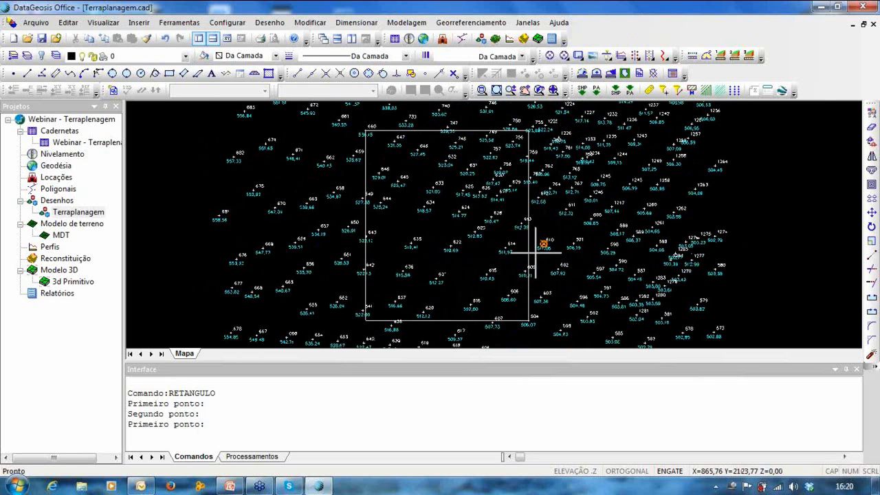
scroll(536, 253, down, 4)
key(Escape)
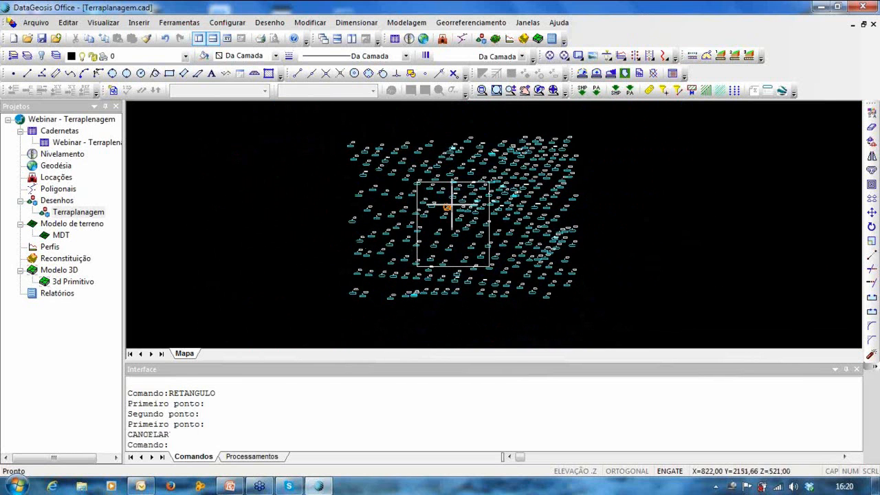
key(Escape)
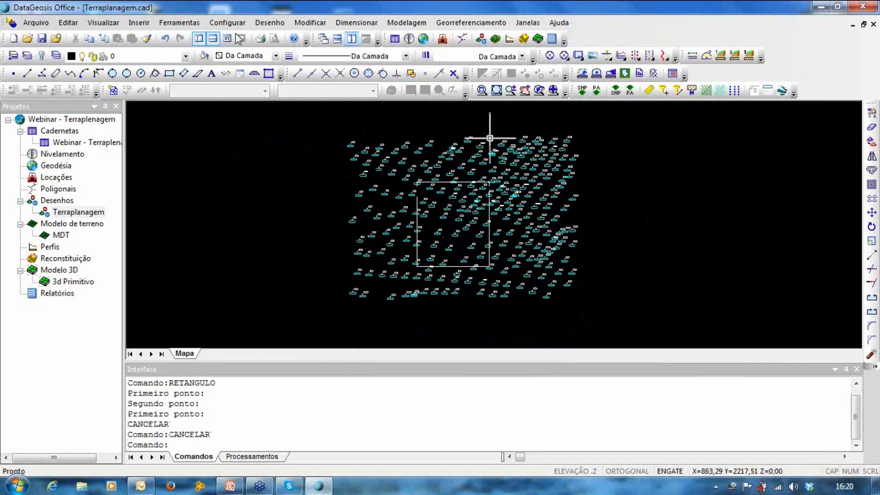
Start creating a plateau defined by its inner side, using the drawn rectangle as its outline
click(180, 22)
click(180, 26)
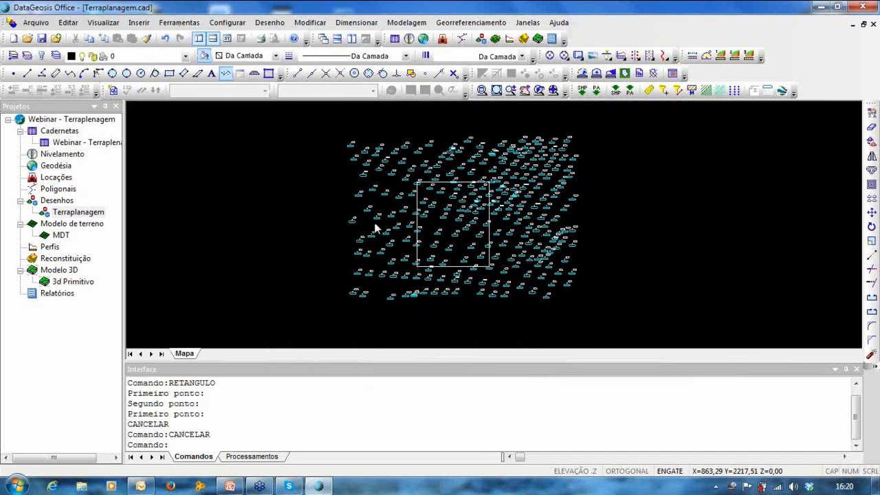
click(192, 25)
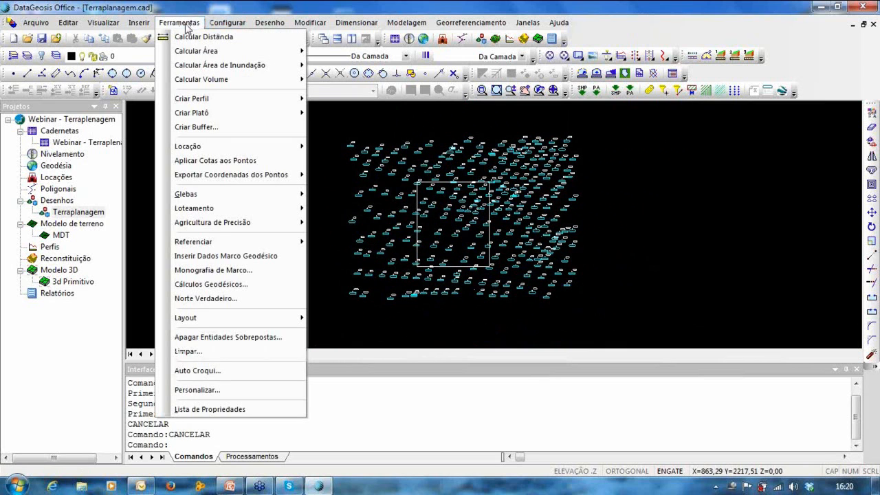
mouse_move(191, 115)
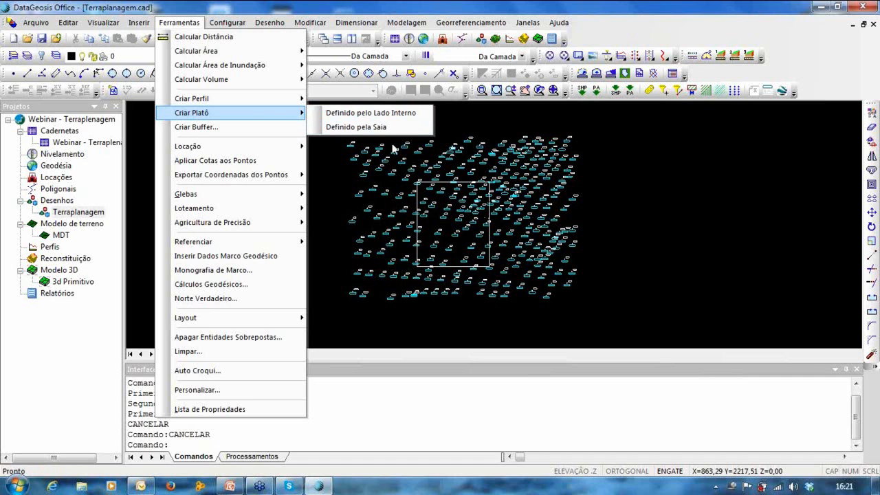
click(360, 116)
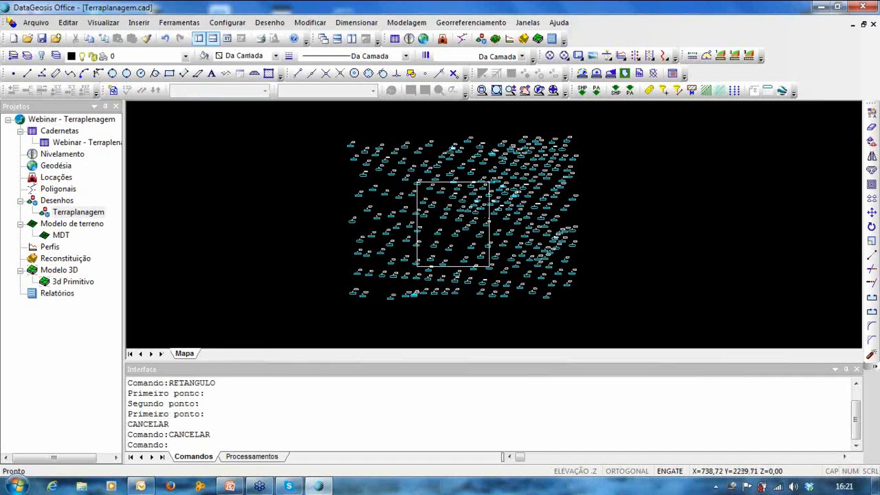
scroll(447, 189, up, 4)
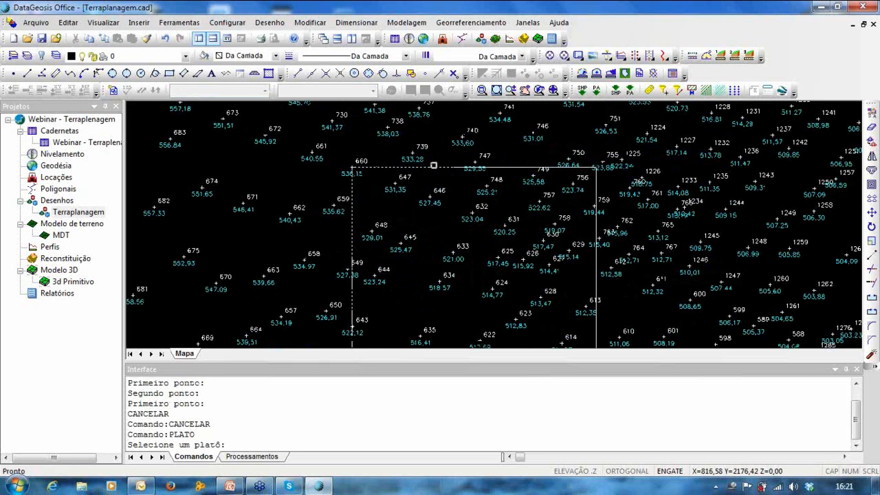
click(434, 167)
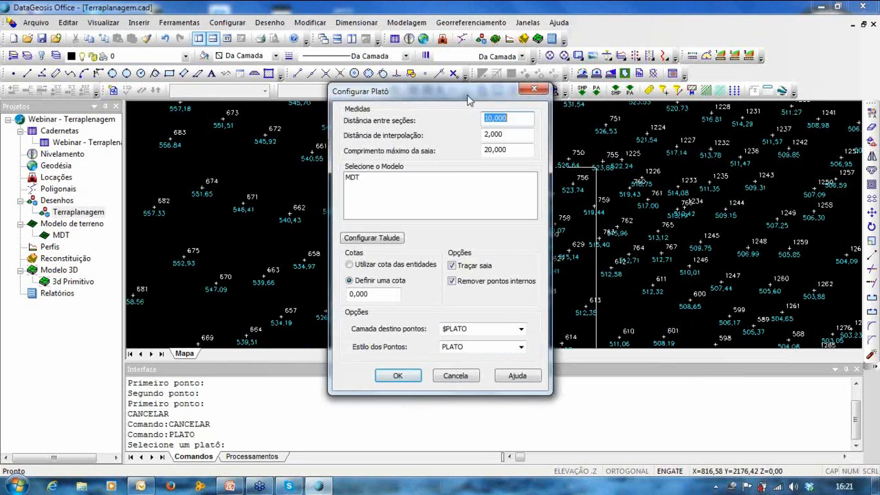
Set the plateau's maximum skirt length to 100 and choose the MDT model, keeping the section distance at 10 and interpolation distance at 2
drag(414, 102, 424, 80)
click(508, 107)
drag(507, 104, 477, 105)
click(504, 105)
click(496, 120)
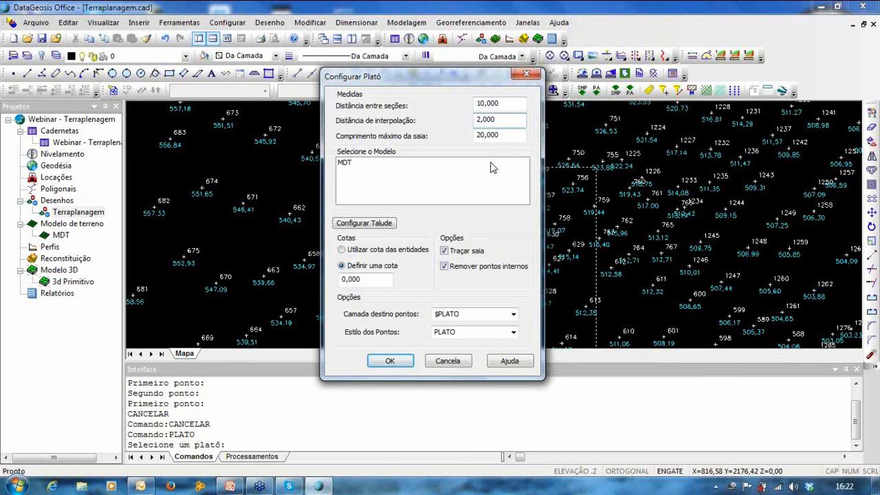
drag(489, 84, 522, 118)
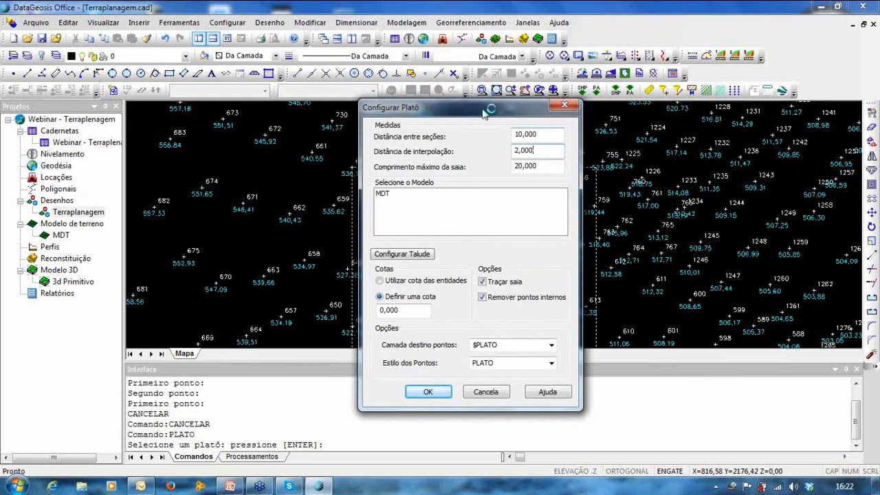
drag(483, 112, 463, 109)
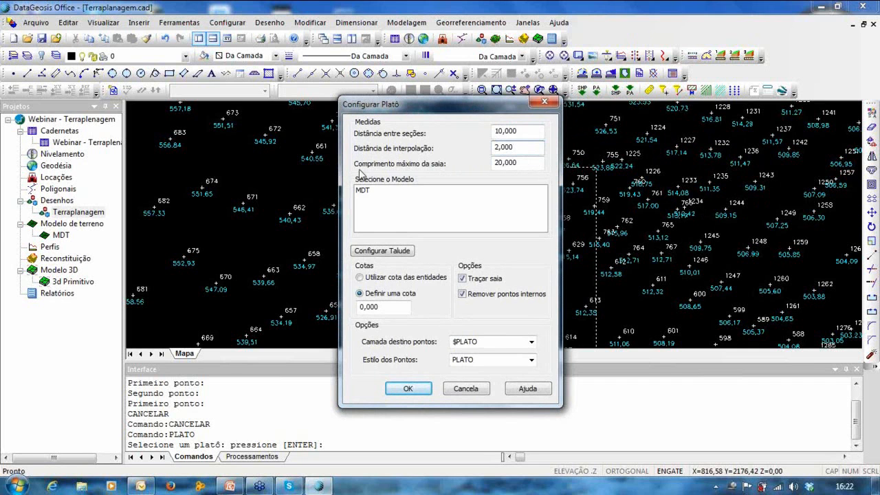
drag(524, 163, 492, 163)
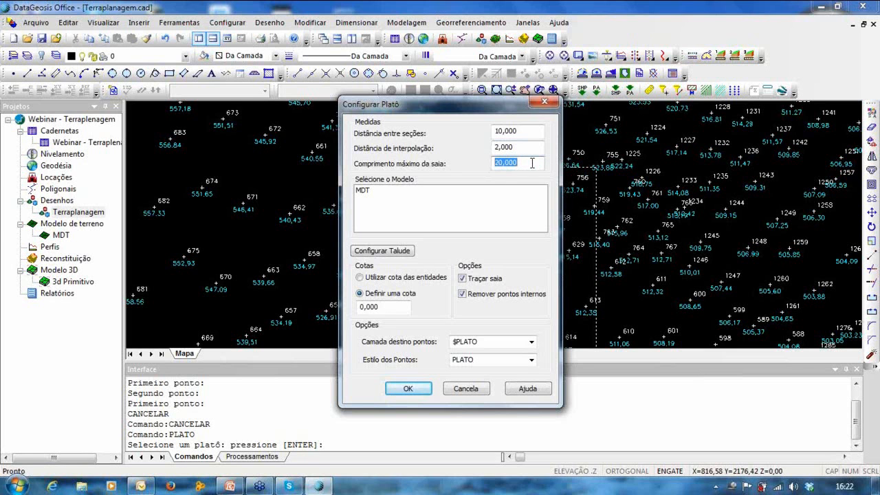
text(100)
click(365, 193)
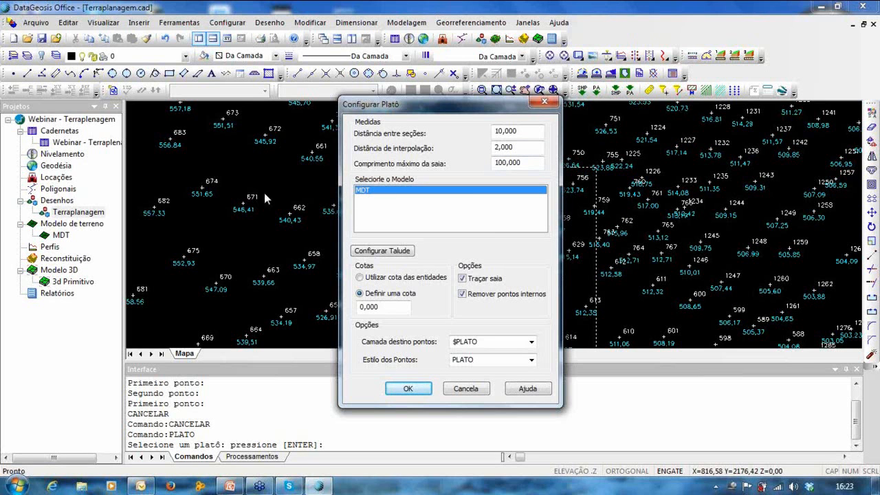
Open the plateau's slope settings and end the cut slope at Intersecção mais distante, keeping 5,000 between berms and a minimum last lift of 2,000
click(397, 252)
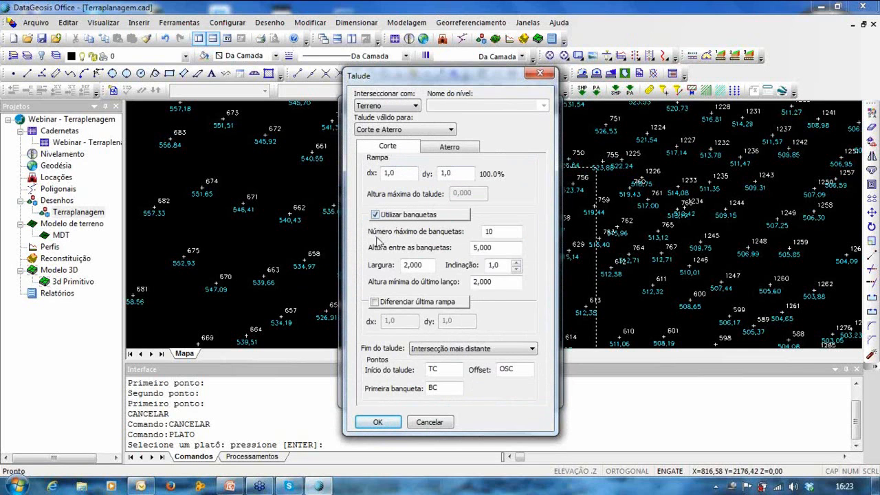
click(498, 249)
click(503, 270)
click(501, 283)
click(454, 349)
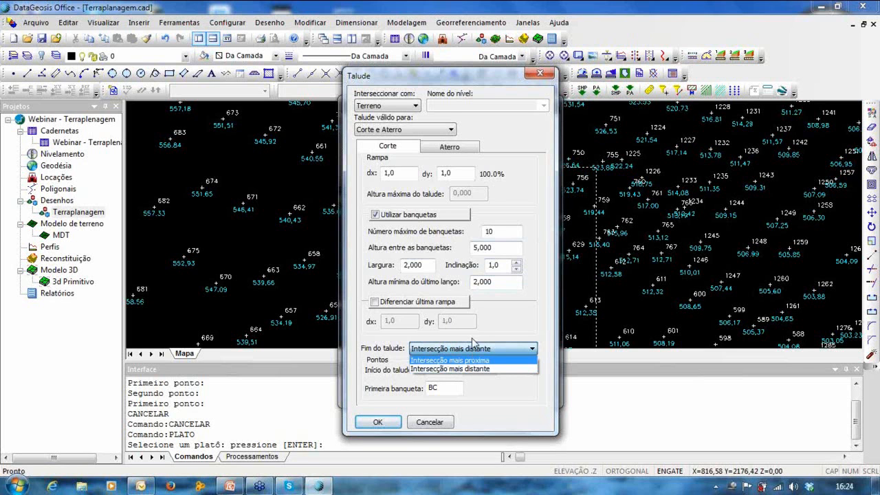
click(451, 369)
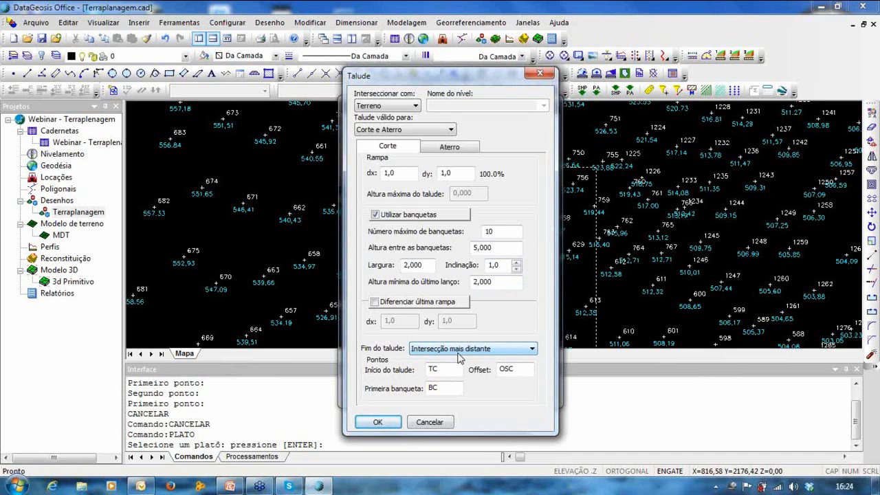
click(459, 350)
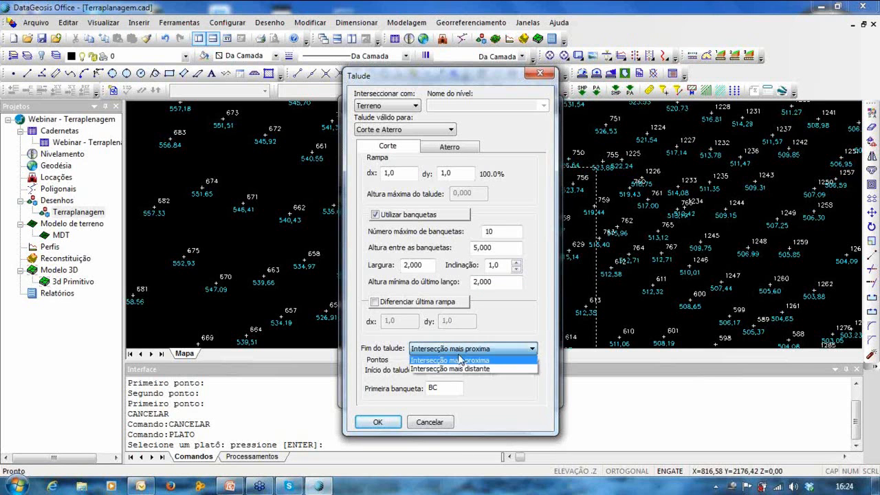
click(461, 369)
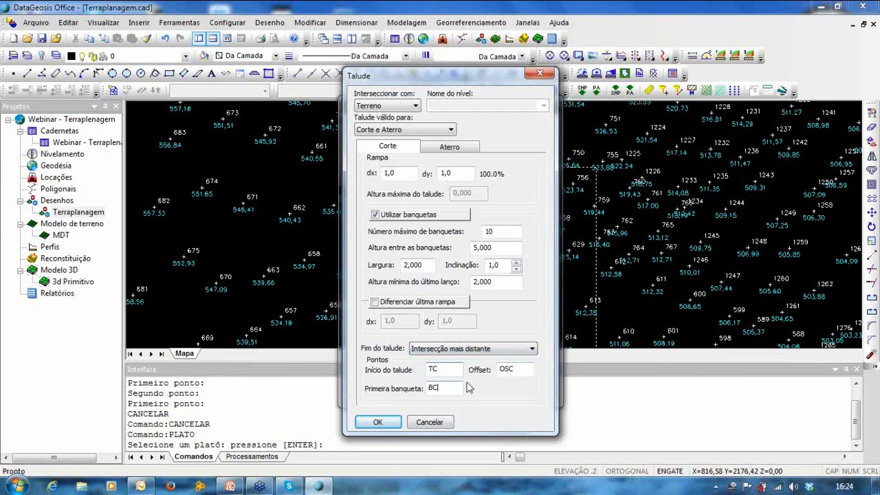
Review the cut slope's point codes for the slope start, first berm and offset
click(452, 368)
click(444, 386)
click(517, 369)
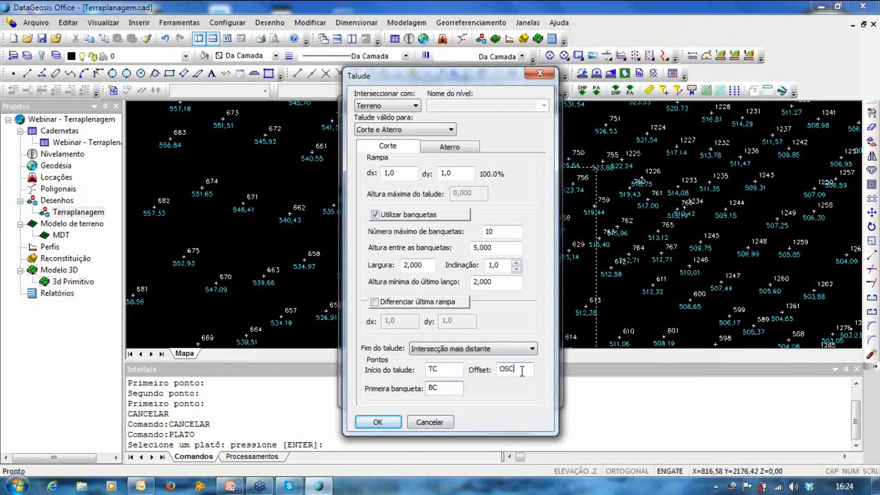
click(442, 388)
click(446, 369)
click(441, 389)
click(447, 369)
click(445, 386)
click(517, 370)
End the fill slope at Intersecção mais distante, keeping its 1,5 by 1,0 ramp and berm values, and accept the slope settings
click(433, 148)
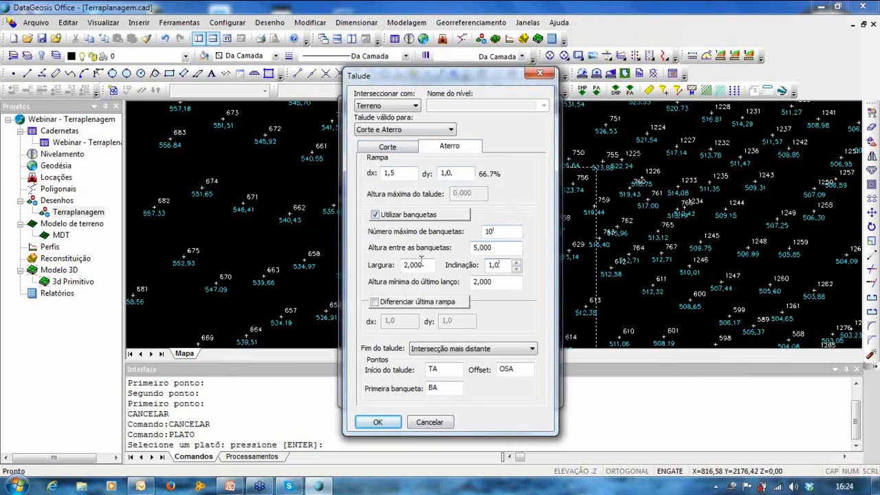
click(505, 281)
click(443, 350)
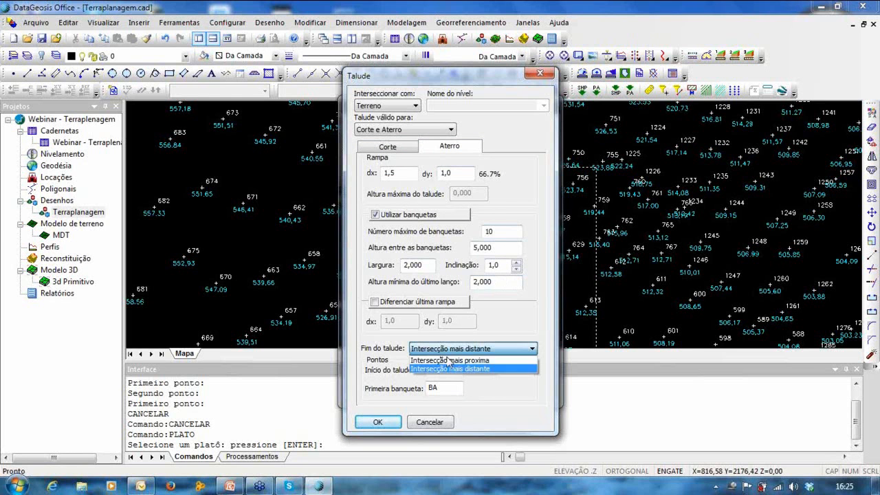
click(460, 369)
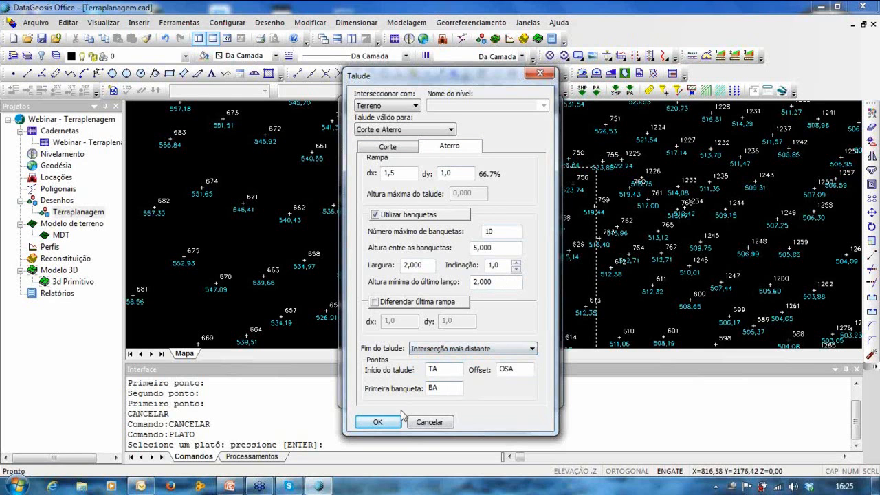
click(379, 421)
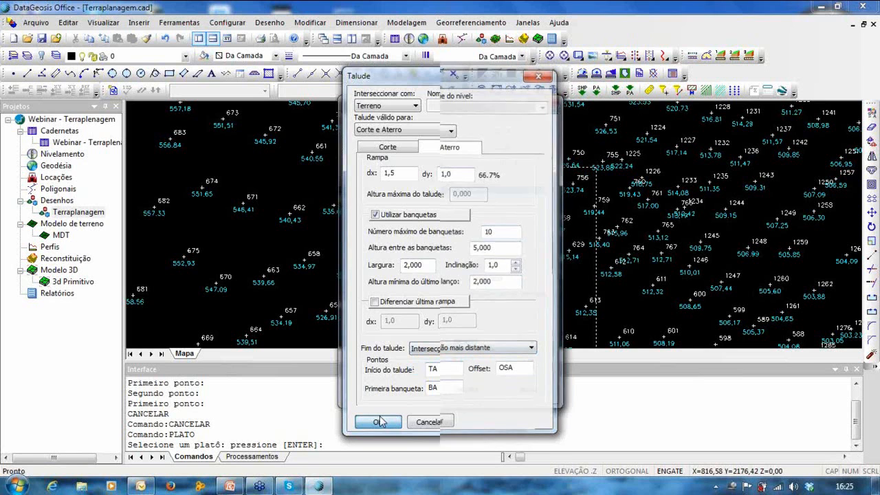
Define the plateau elevation as 520, keep $PLATO as the destination layer and PLATO as the point style, and generate the plateau
drag(393, 307, 358, 316)
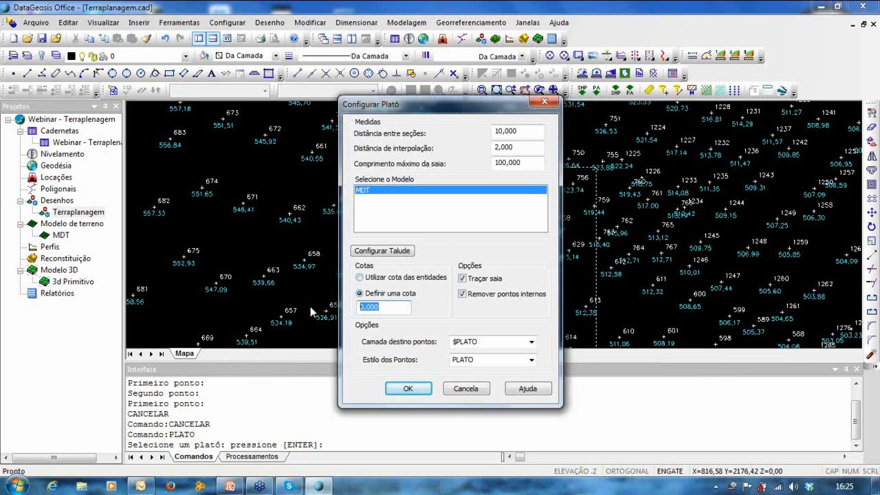
text(52)
click(481, 341)
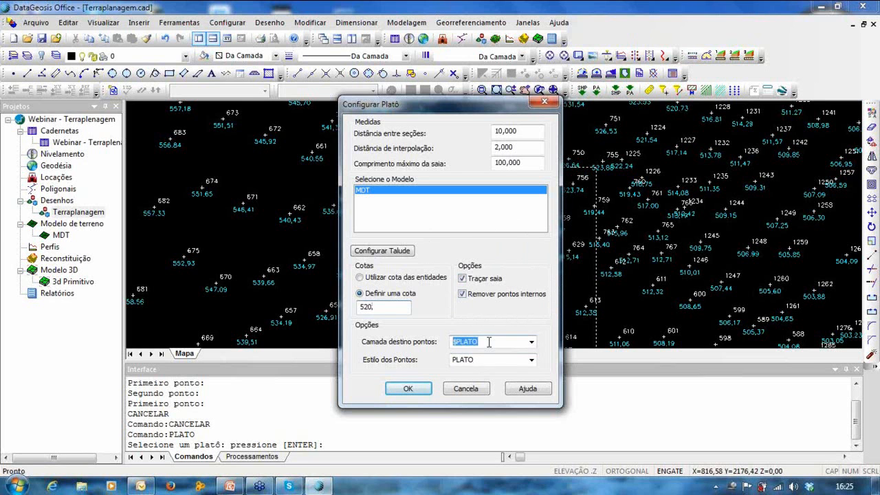
key(Tab)
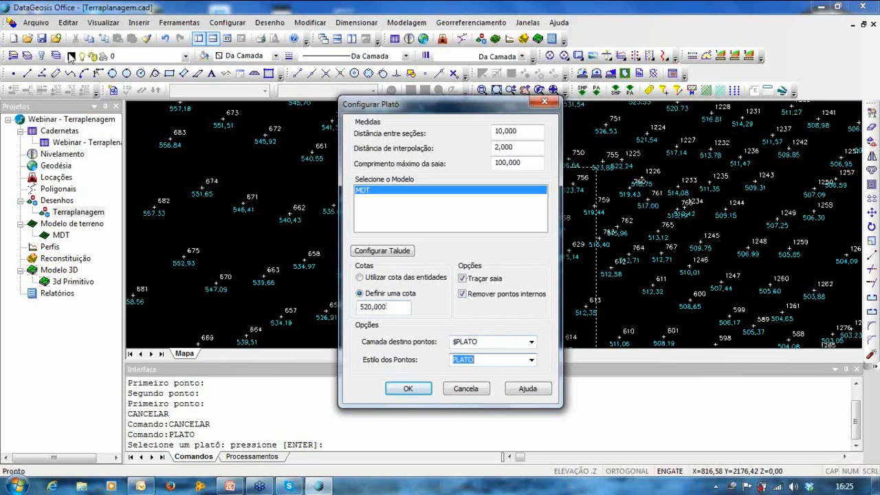
click(488, 342)
key(Tab)
click(404, 308)
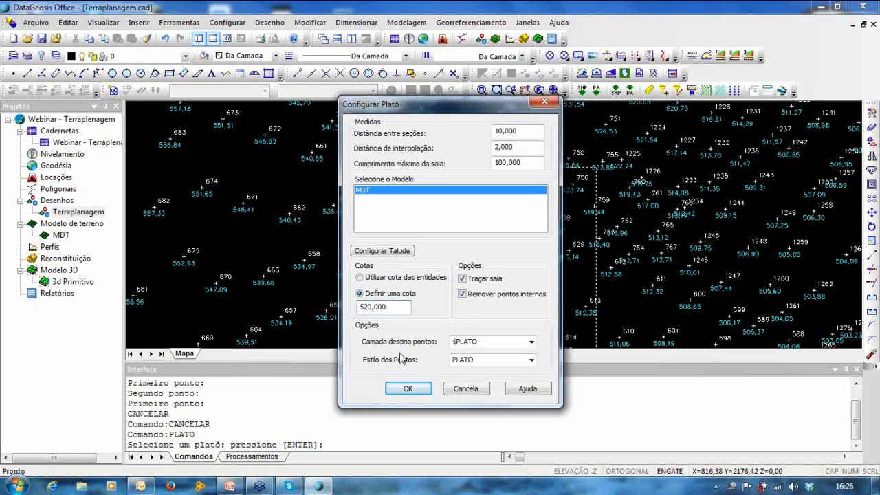
click(408, 389)
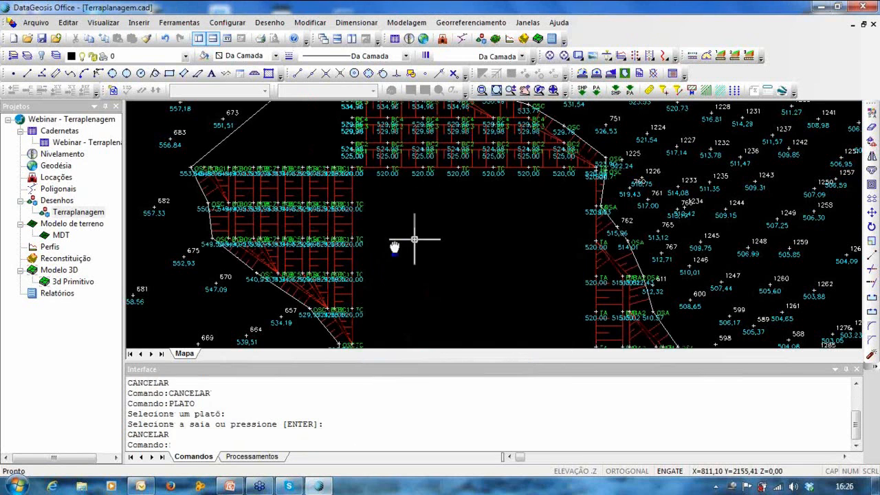
Create a new layer named limite-saia with the colour Preto for the plateau's skirt boundary
scroll(385, 248, down, 3)
mouse_move(373, 263)
middle_down()
mouse_move(378, 177)
mouse_move(385, 255)
mouse_move(281, 198)
mouse_move(314, 230)
mouse_move(382, 250)
mouse_move(358, 255)
middle_up()
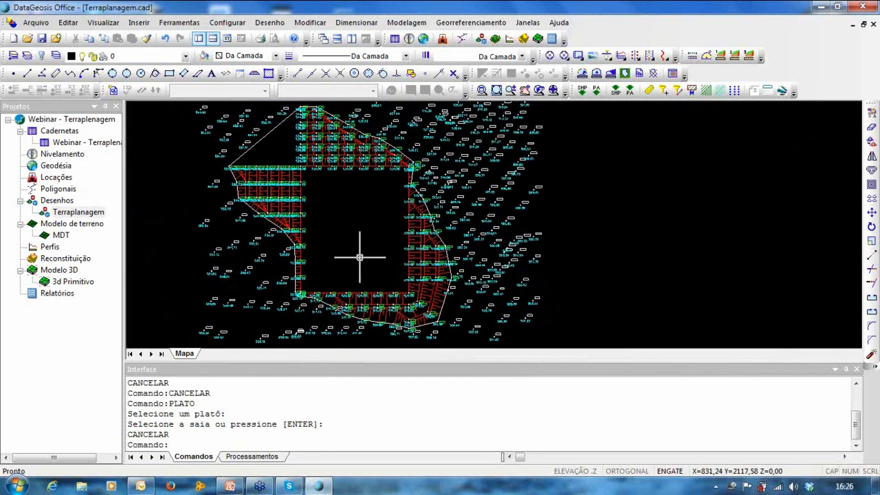
click(249, 143)
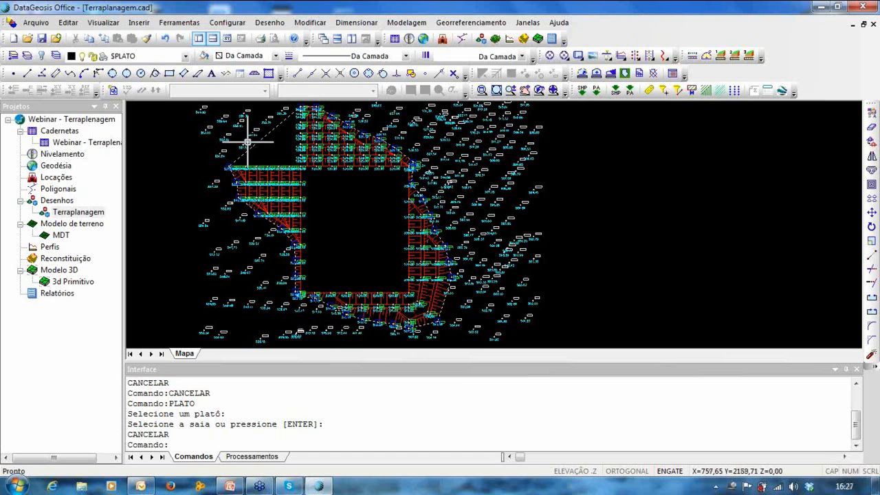
click(55, 57)
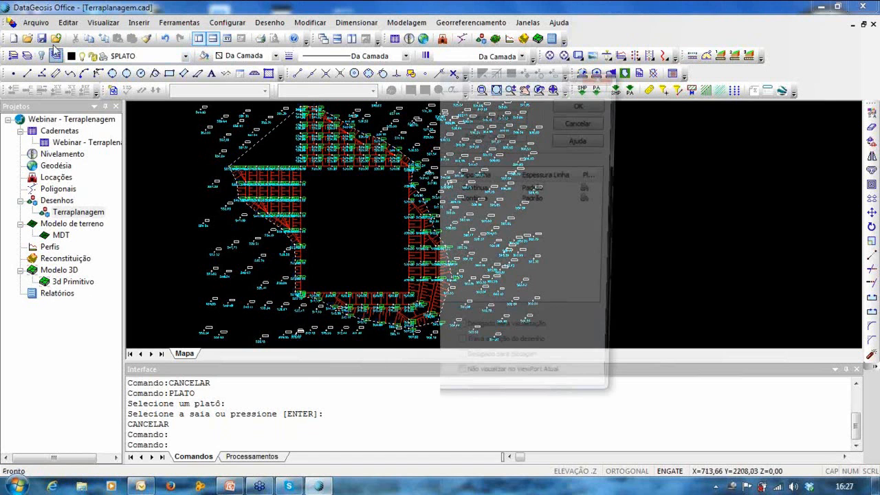
click(323, 114)
double_click(344, 331)
key(BackSpace)
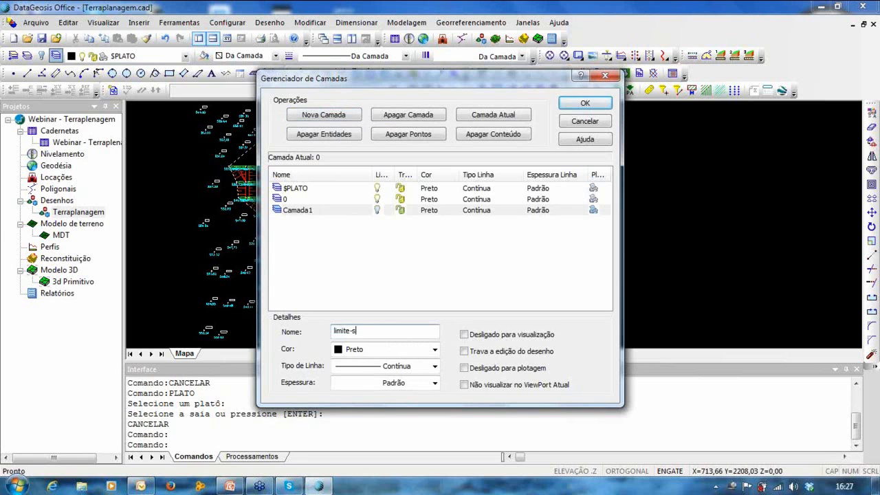
click(379, 350)
click(360, 425)
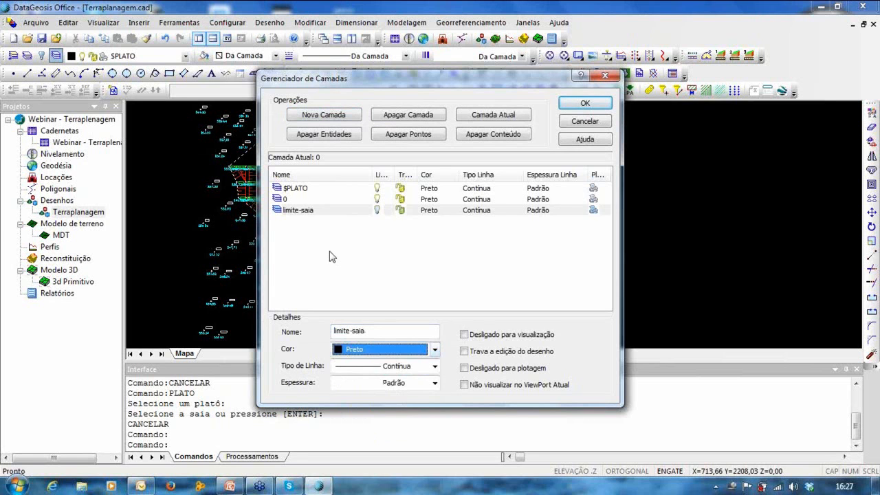
click(330, 255)
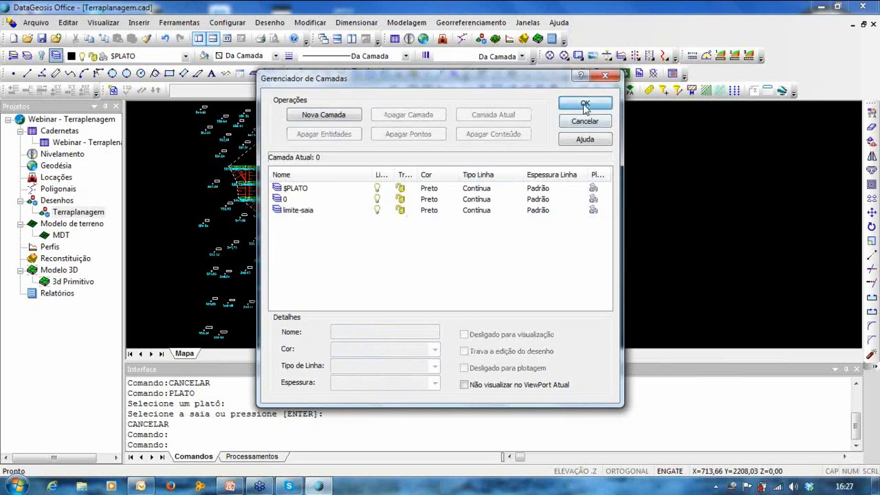
click(584, 105)
Move the outer skirt boundary line of the plateau to the limite-saia layer
middle_drag(329, 249, 359, 254)
key(Escape)
key(Escape)
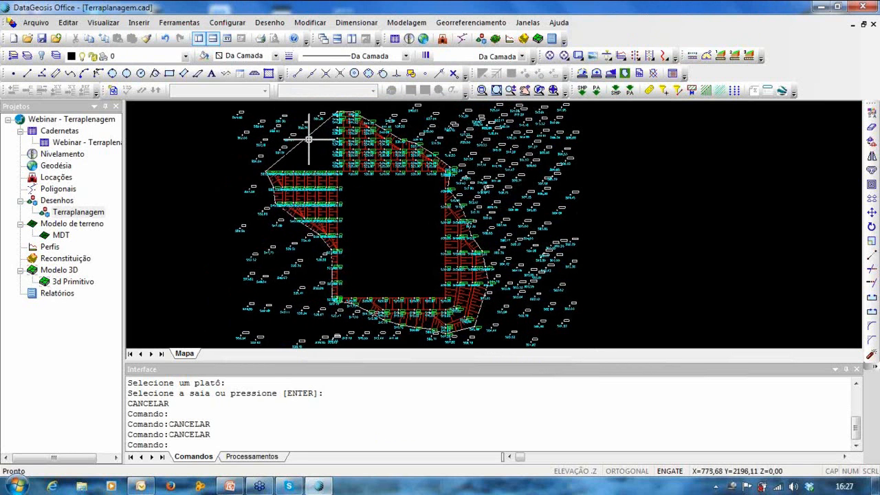
click(299, 140)
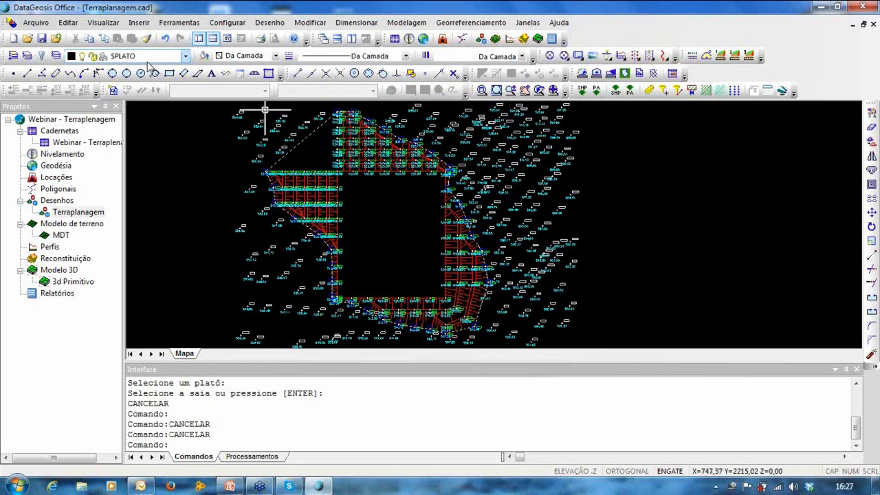
click(150, 58)
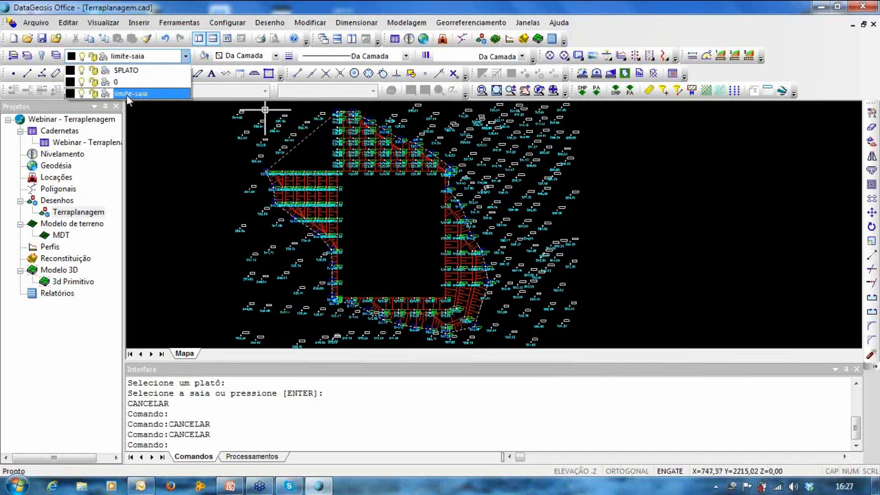
click(129, 94)
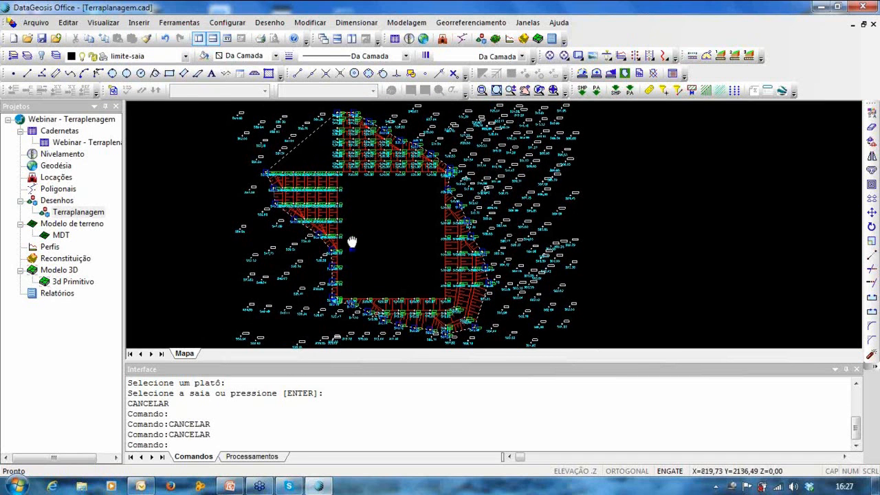
middle_drag(352, 242, 350, 220)
key(Escape)
Create a terrain model named MDT_projeto from all layers, using limite-saia as the boundary line layer
click(407, 22)
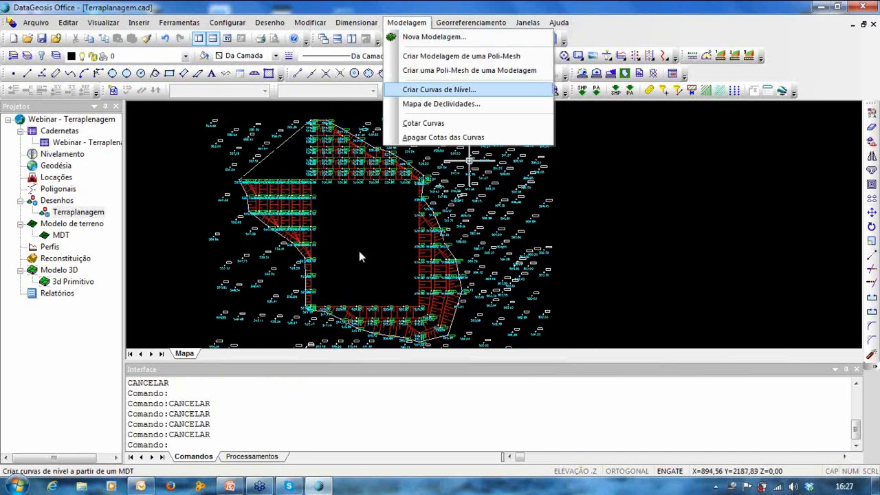
click(417, 38)
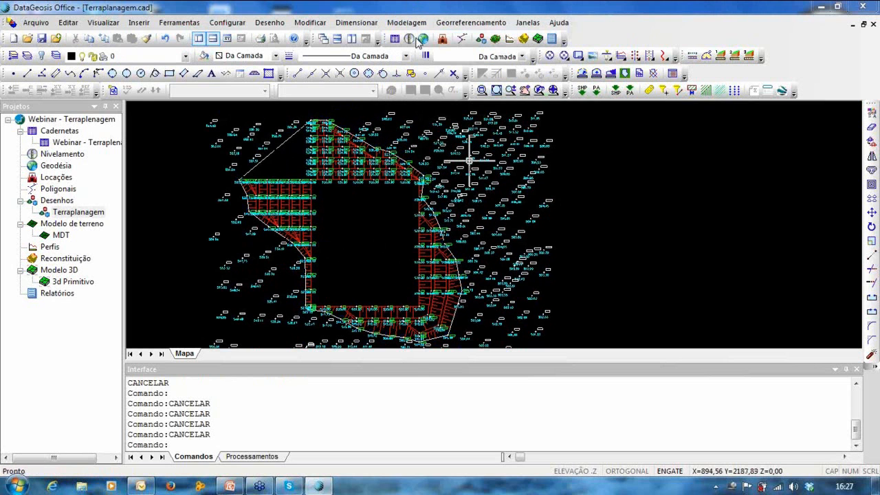
text(MDT_projeto)
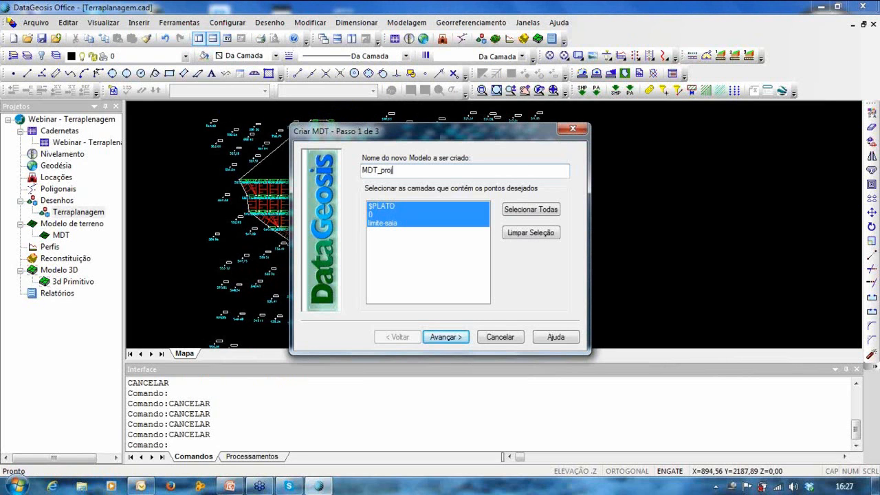
click(453, 341)
click(452, 338)
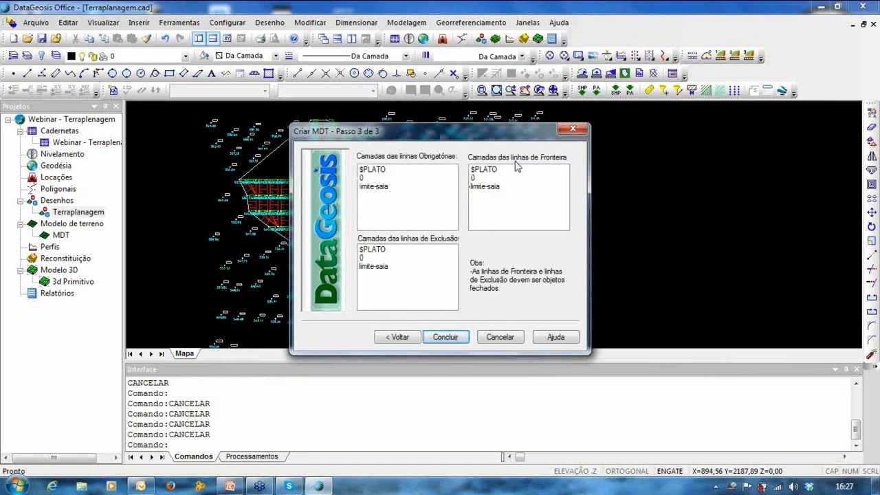
click(500, 188)
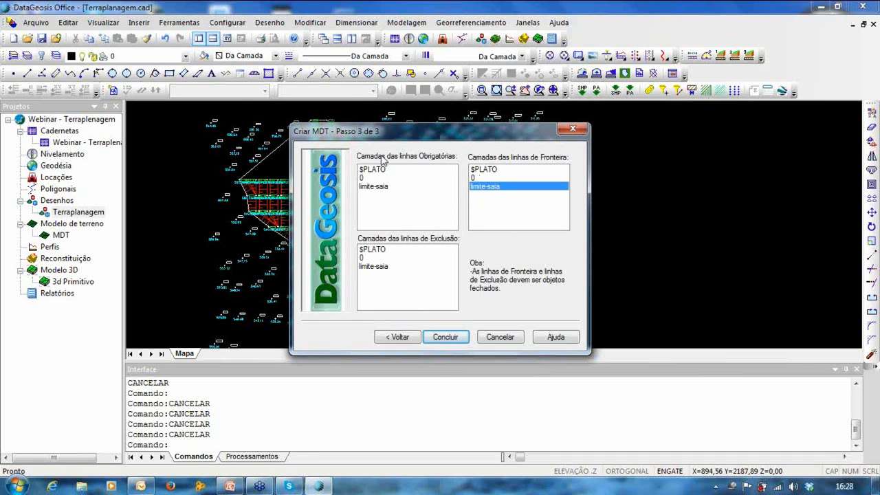
click(437, 337)
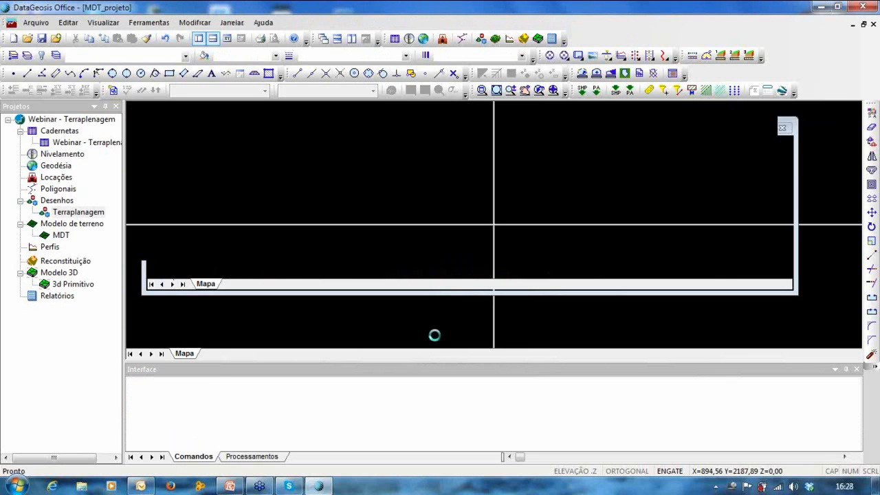
Examine the MDT_projeto triangulation around the plateau and its skirt boundary
click(529, 274)
mouse_move(527, 269)
middle_down()
mouse_move(495, 251)
mouse_move(459, 255)
middle_up()
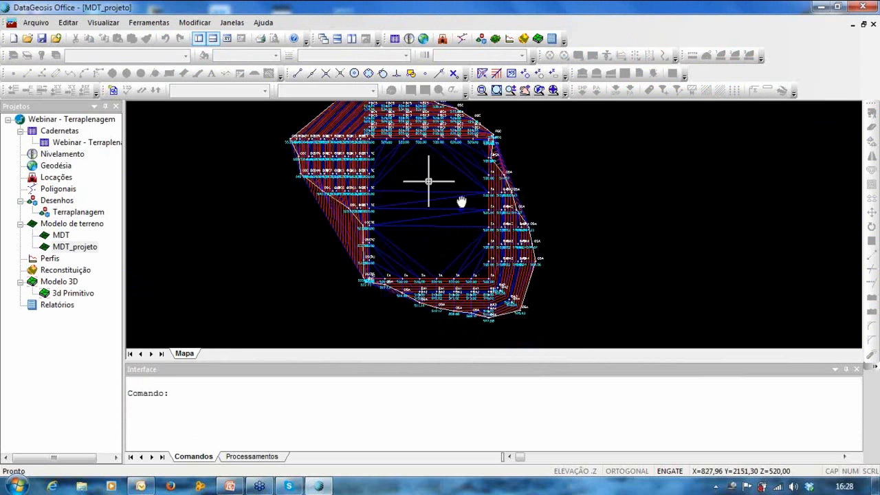
middle_drag(506, 220, 471, 177)
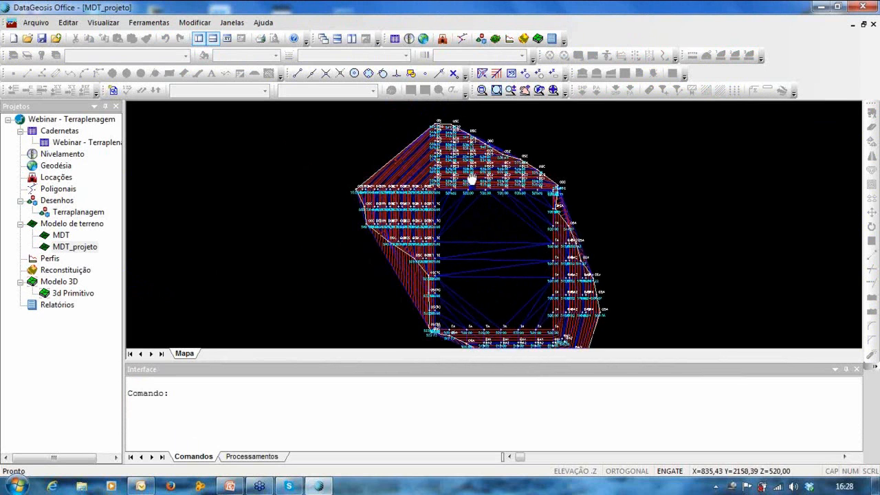
middle_drag(428, 148, 413, 214)
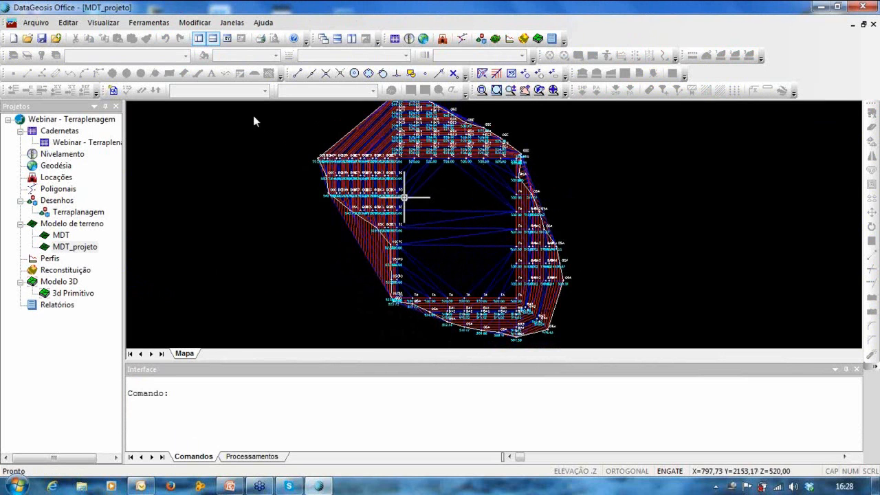
middle_drag(436, 300, 438, 294)
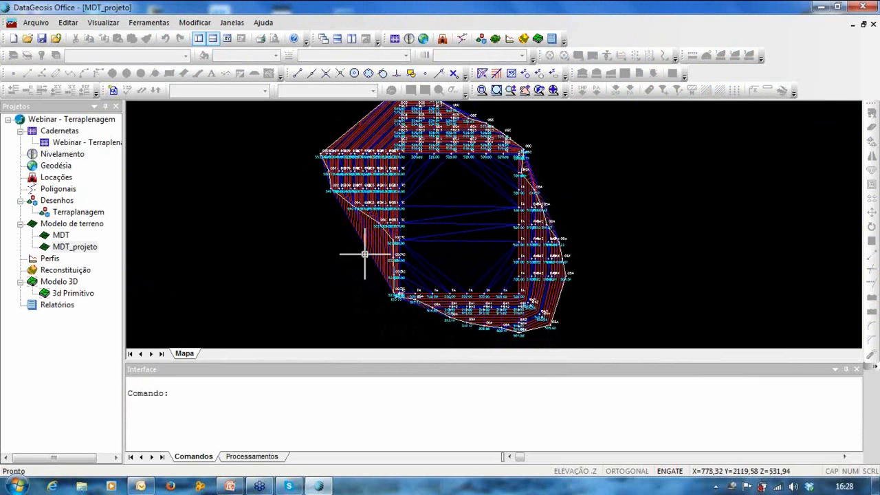
Erase the MDT_projeto triangulation edges lying outside the skirt boundary on the plateau's west side with Apagar Arestas
scroll(365, 254, up, 3)
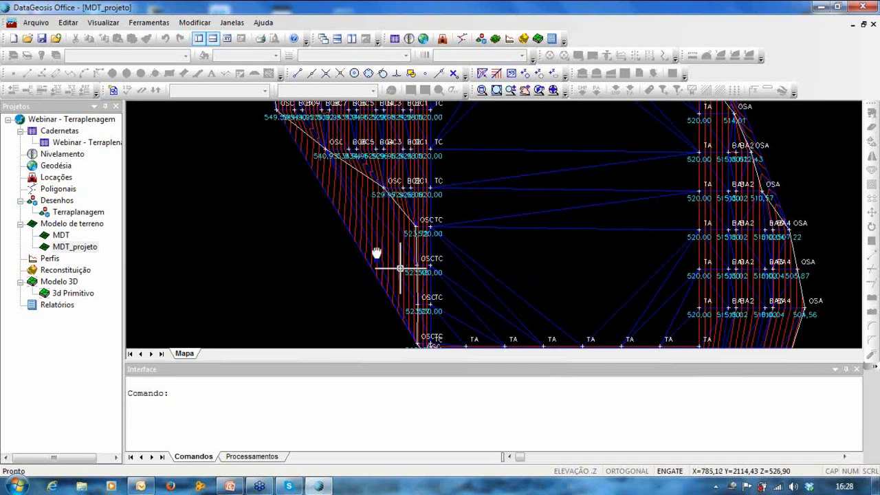
mouse_move(376, 253)
middle_down()
mouse_move(359, 230)
mouse_move(381, 197)
mouse_move(398, 288)
middle_up()
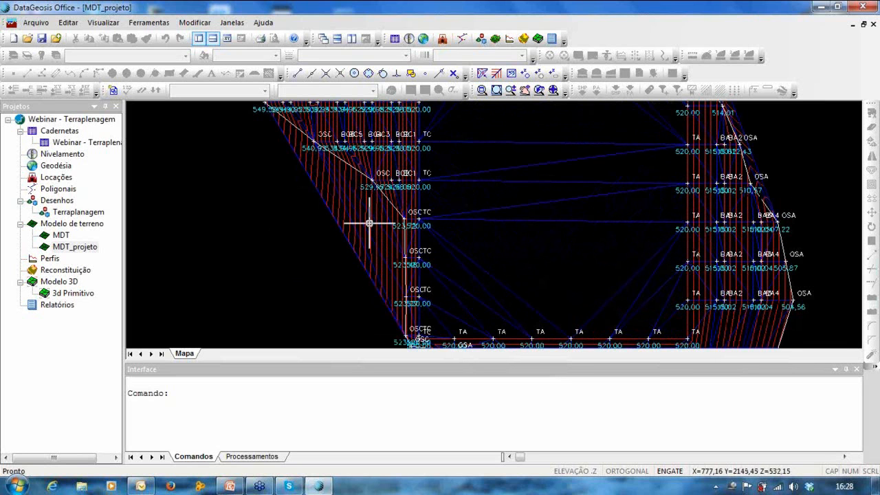
scroll(337, 103, up, 2)
click(195, 22)
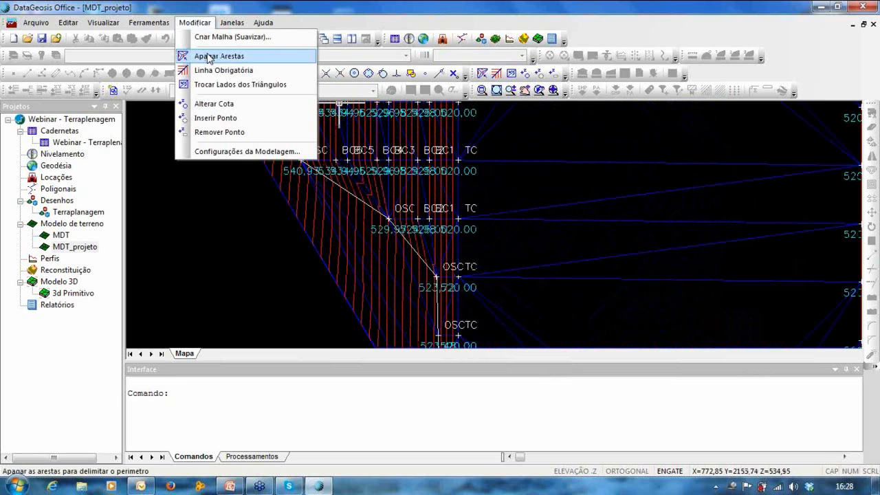
click(208, 57)
middle_drag(321, 281, 394, 180)
click(346, 246)
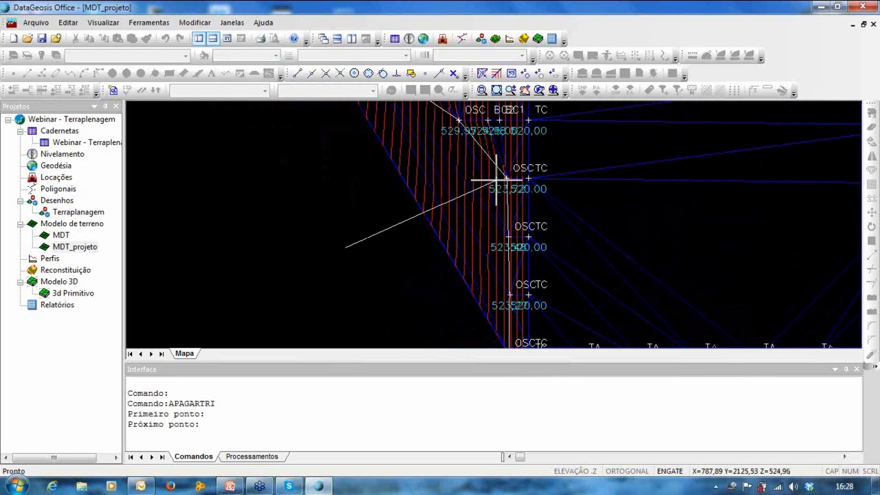
click(496, 182)
Erase the triangulation edges outside the skirt boundary near the plateau's south-west corner
scroll(451, 281, down, 3)
scroll(451, 281, up, 5)
middle_drag(452, 281, 479, 357)
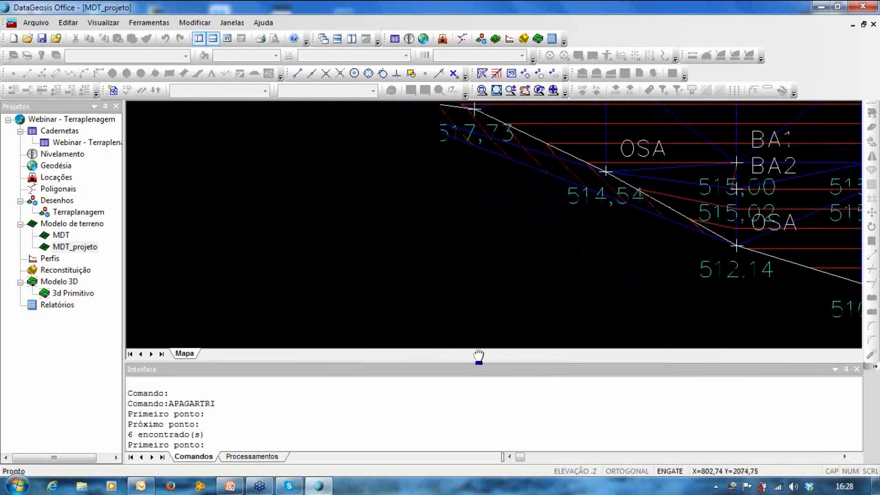
click(477, 213)
click(474, 155)
Erase the triangulation edges outside the skirt boundary along the plateau's east side
scroll(514, 181, down, 3)
middle_drag(514, 181, 275, 272)
scroll(565, 148, up, 2)
middle_drag(565, 148, 560, 316)
click(599, 216)
click(543, 225)
Erase the remaining triangulation edges outside the skirt boundary near the plateau's north-east corner and end edge erasing
middle_drag(542, 225, 559, 310)
scroll(560, 310, up, 2)
click(552, 234)
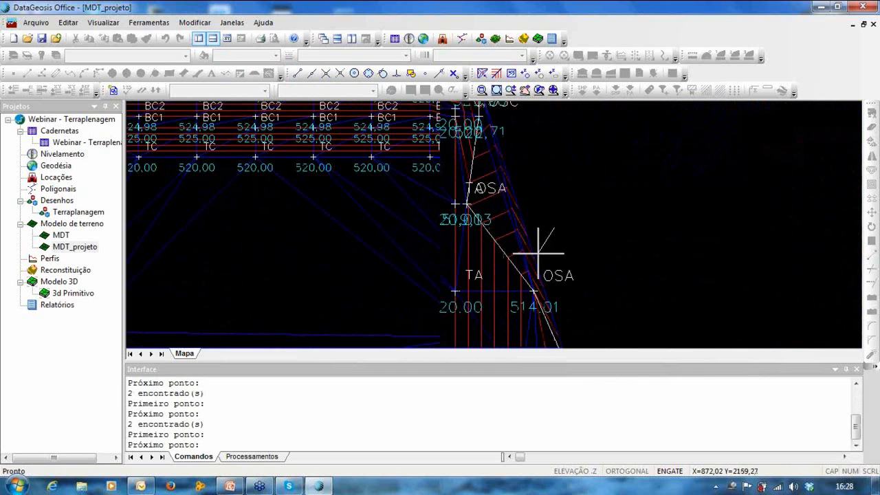
scroll(538, 253, up, 3)
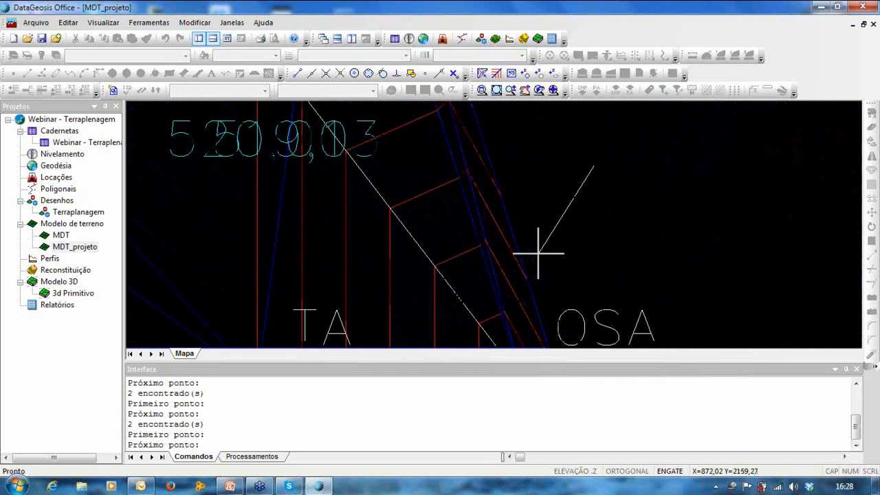
click(485, 255)
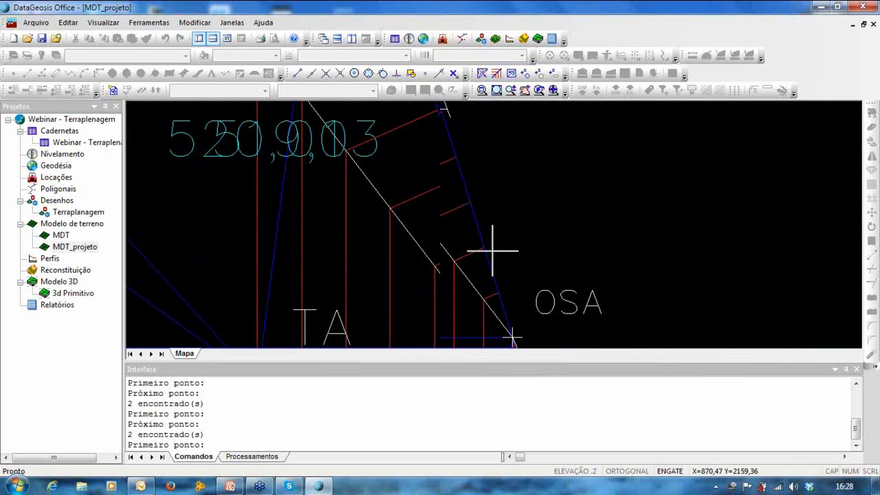
scroll(492, 250, down, 6)
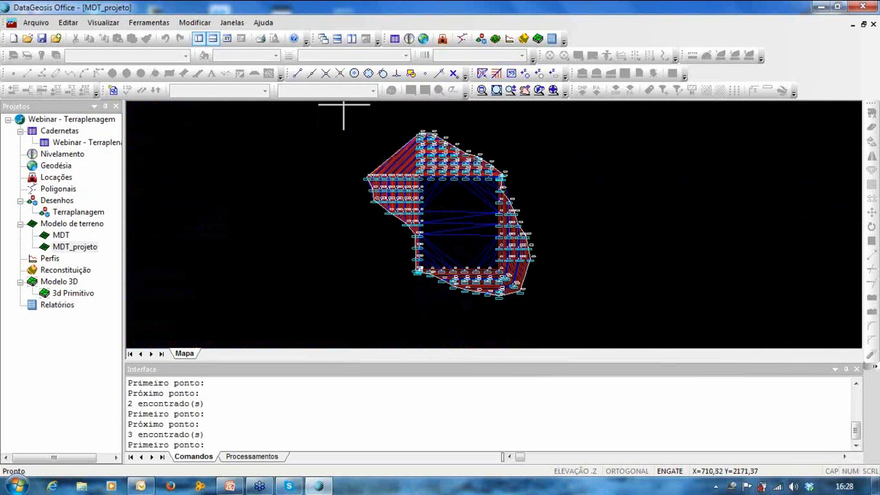
middle_drag(477, 224, 443, 236)
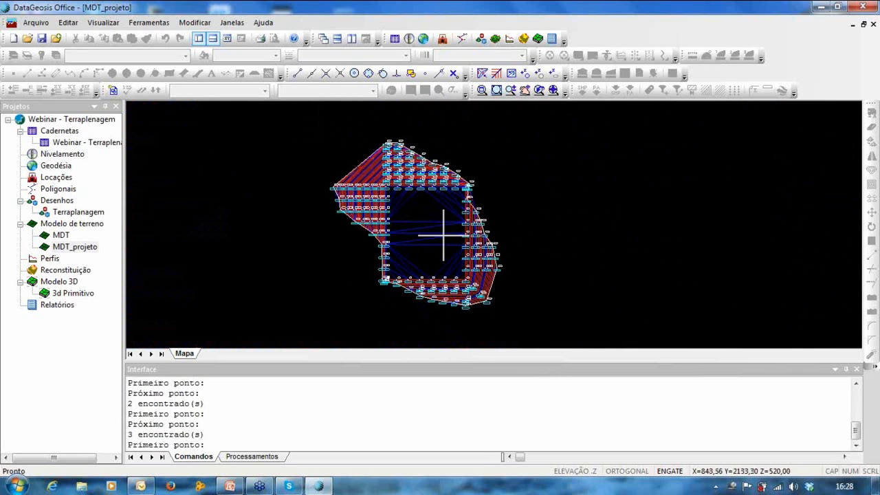
key(Escape)
key(Escape)
key(Escape)
key(Escape)
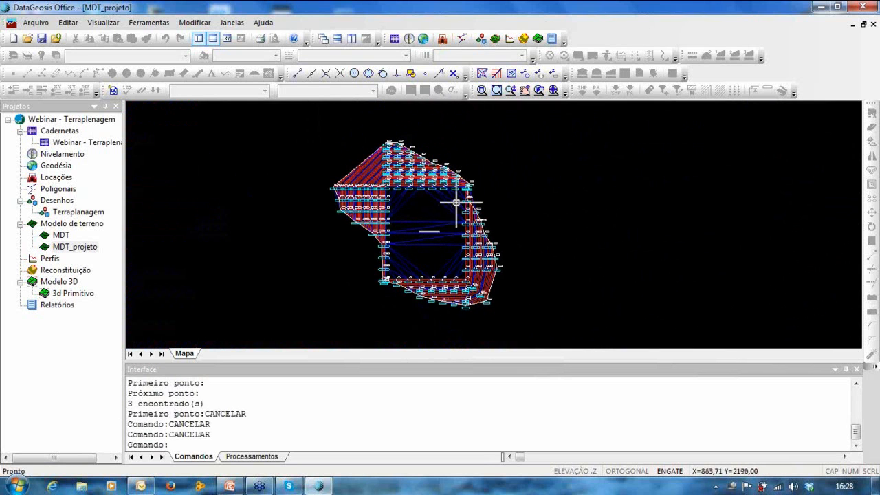
Create a 3D model named 3D projeto from the MDT_projeto numerical model surface
click(537, 38)
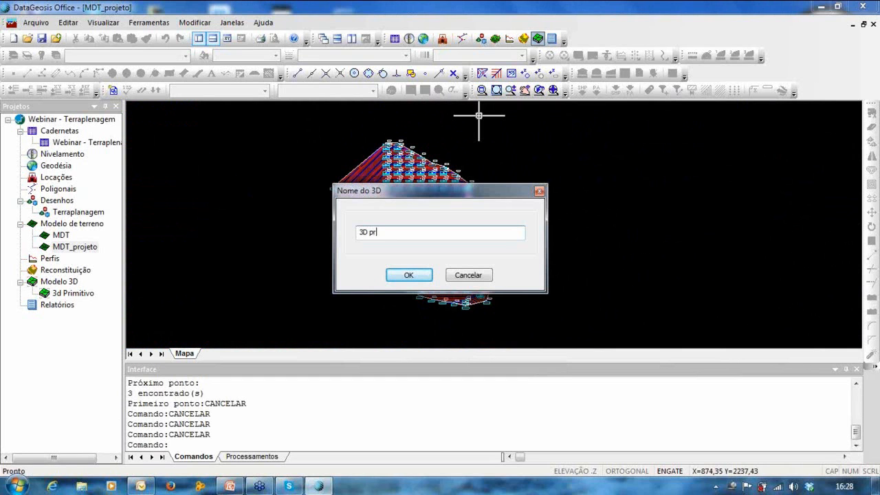
click(410, 275)
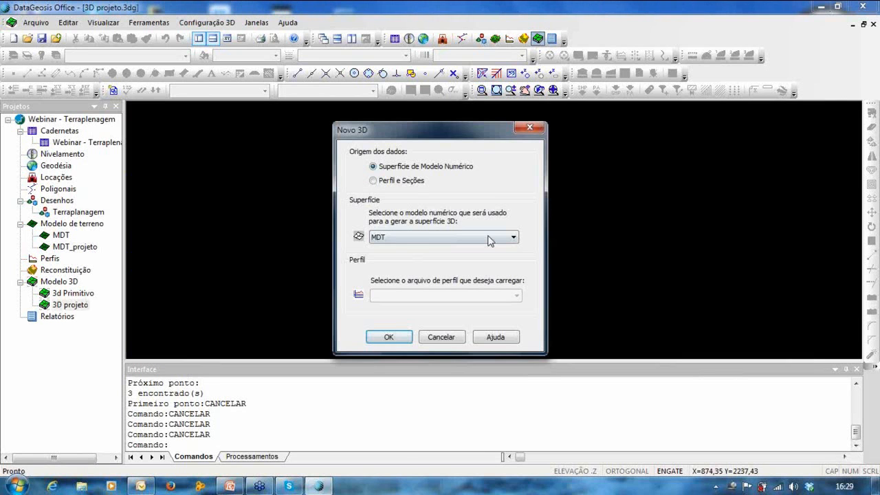
click(425, 239)
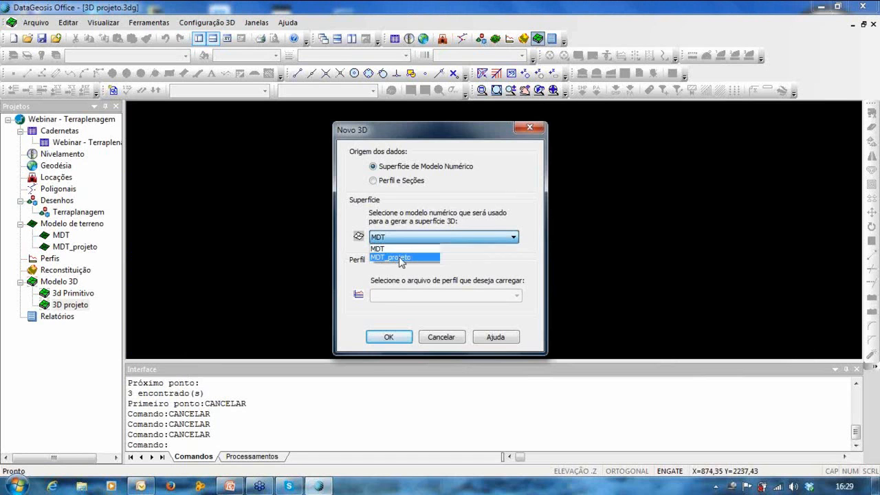
click(399, 260)
click(389, 337)
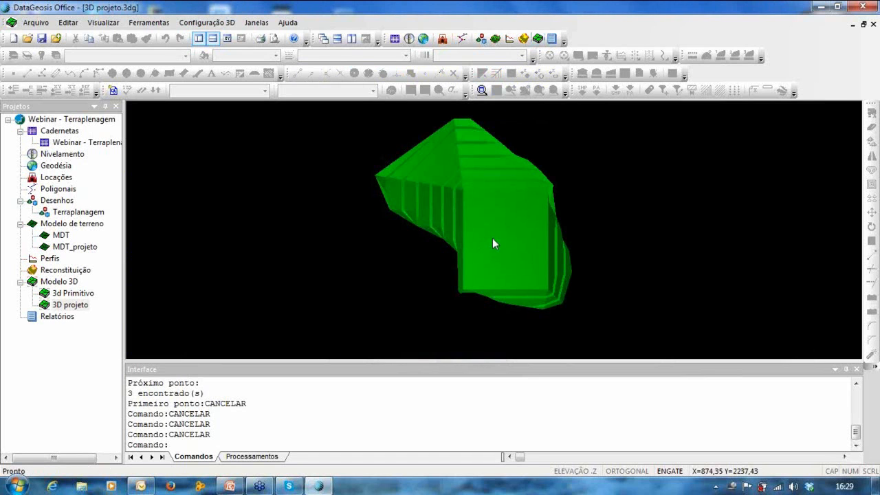
Colour the 3D projeto model by height
drag(492, 238, 411, 267)
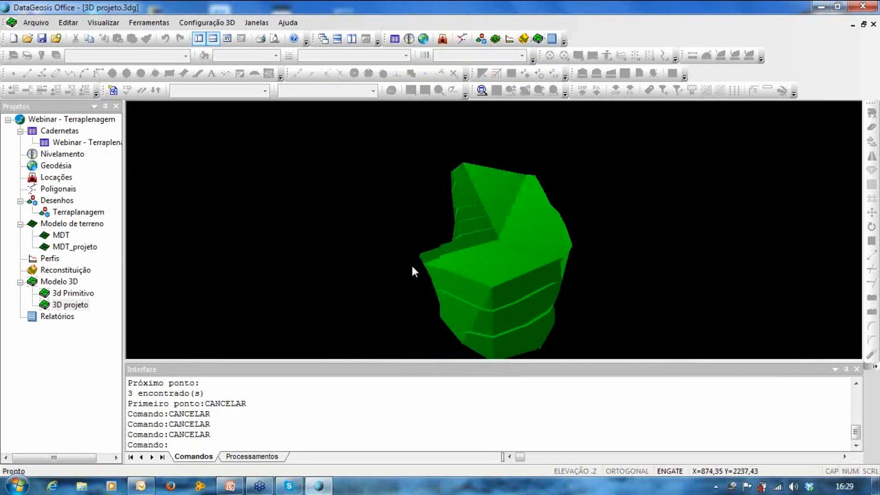
click(207, 22)
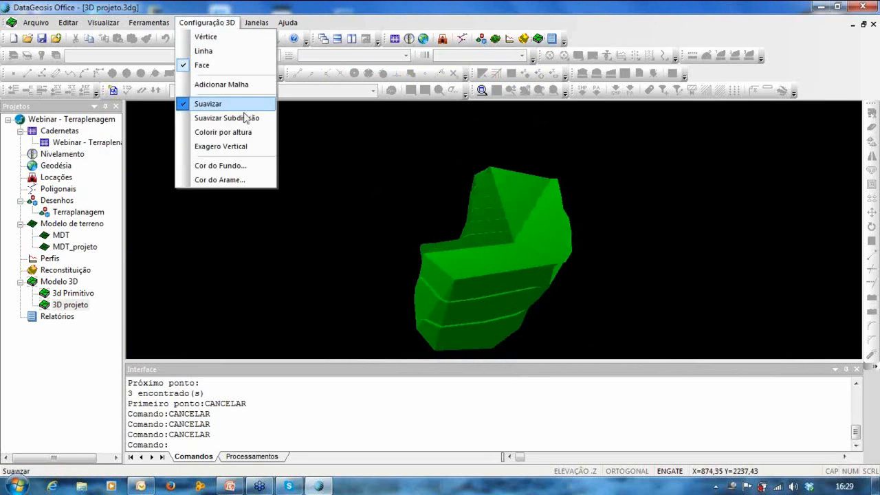
click(223, 132)
Examine the height-coloured plateau, benches and slopes of the 3D projeto model from several angles
drag(486, 288, 498, 249)
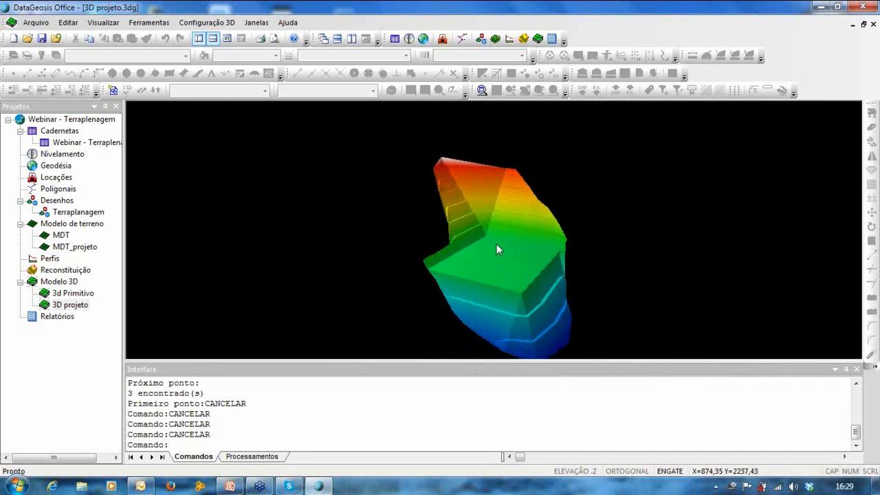
drag(521, 317, 496, 186)
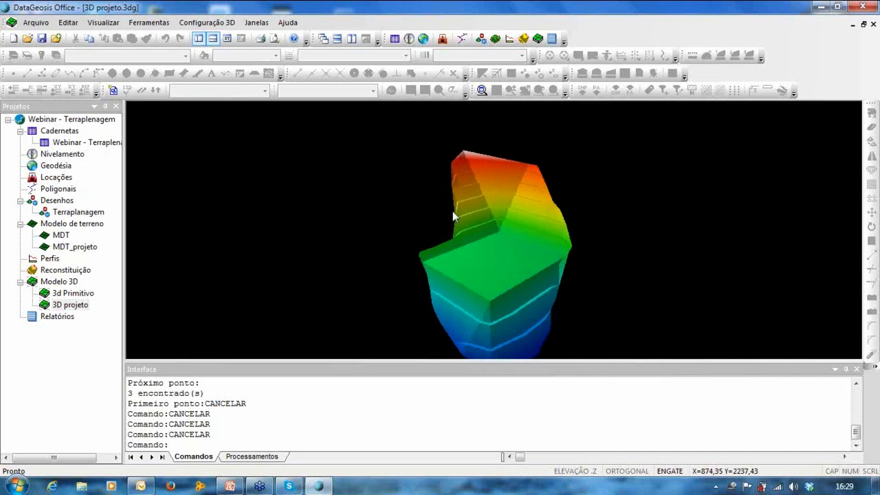
drag(489, 283, 463, 182)
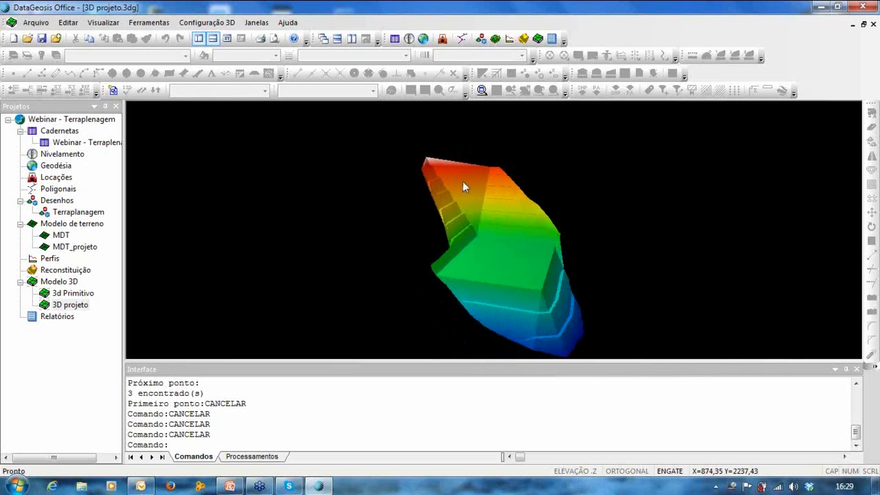
mouse_move(520, 320)
mouse_down()
mouse_move(491, 321)
mouse_move(511, 308)
mouse_up()
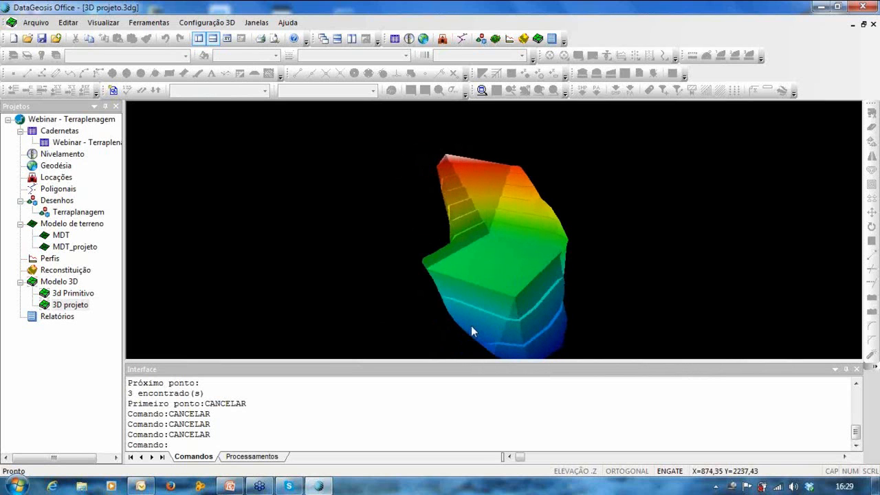
drag(503, 270, 530, 210)
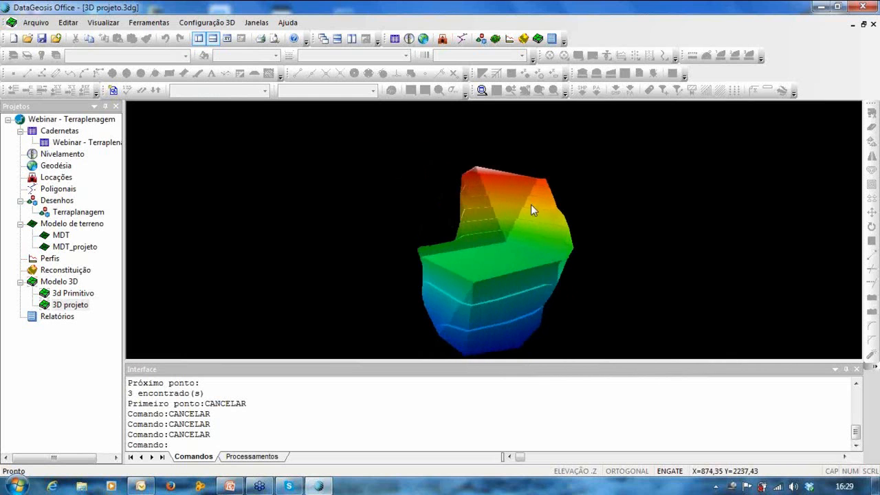
drag(497, 294, 544, 290)
drag(499, 222, 508, 281)
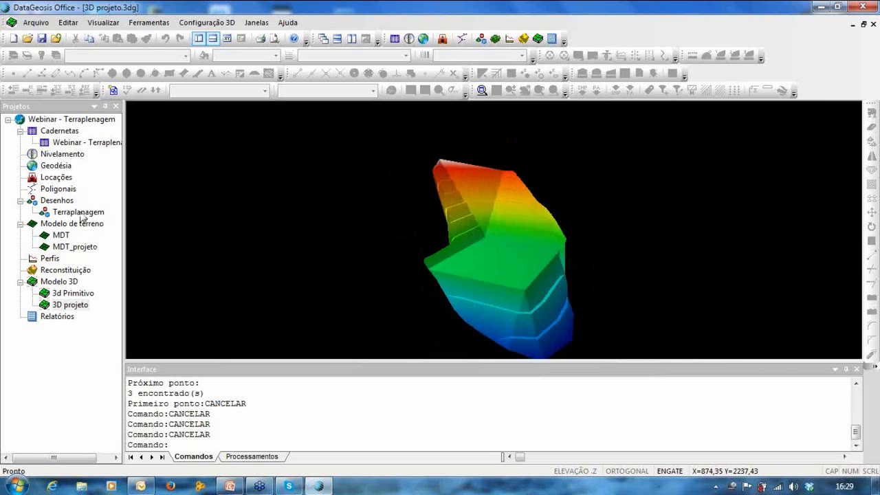
Open the Terraplanagem drawing from the project tree
click(66, 216)
double_click(66, 216)
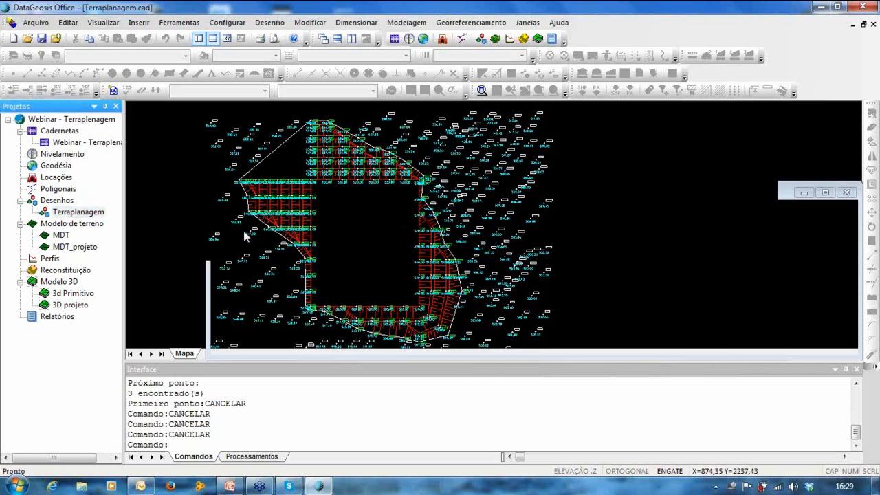
middle_drag(378, 229, 389, 234)
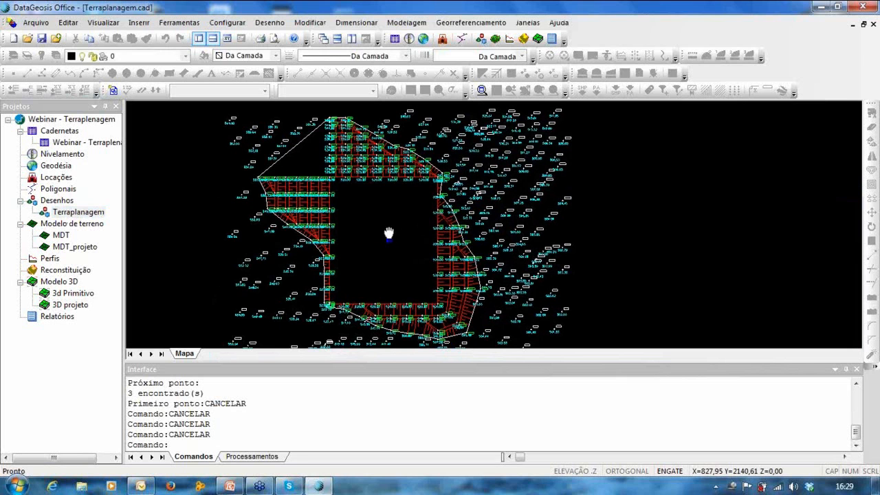
middle_drag(389, 233, 394, 234)
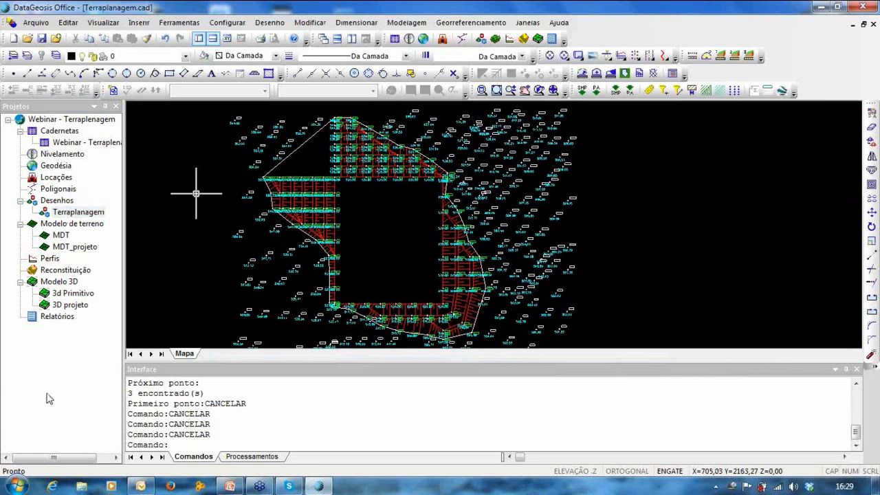
right_click(64, 207)
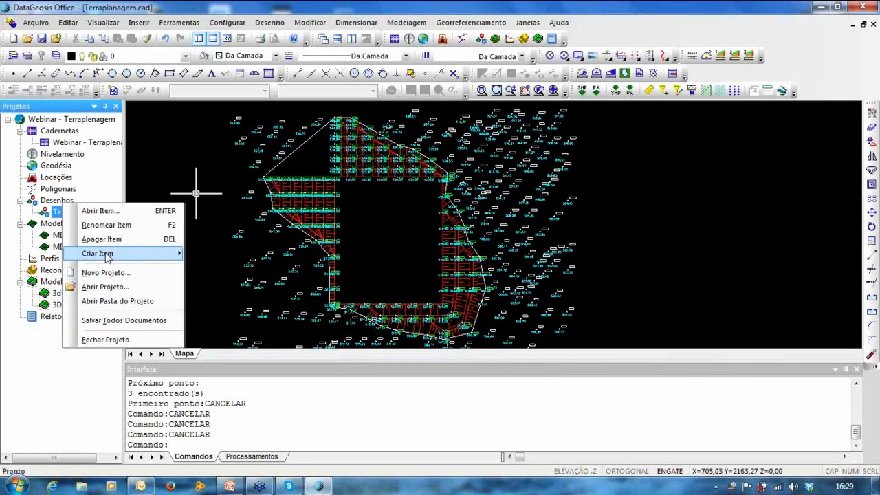
mouse_move(155, 255)
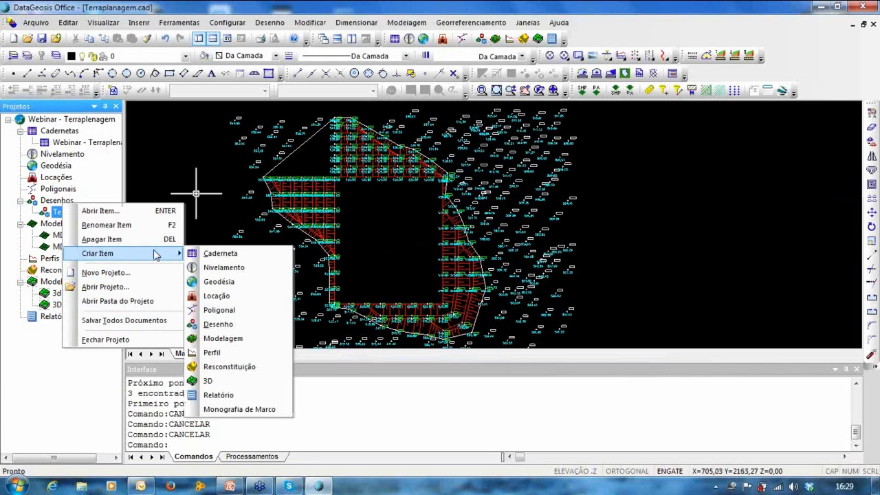
click(533, 234)
middle_drag(540, 229, 559, 219)
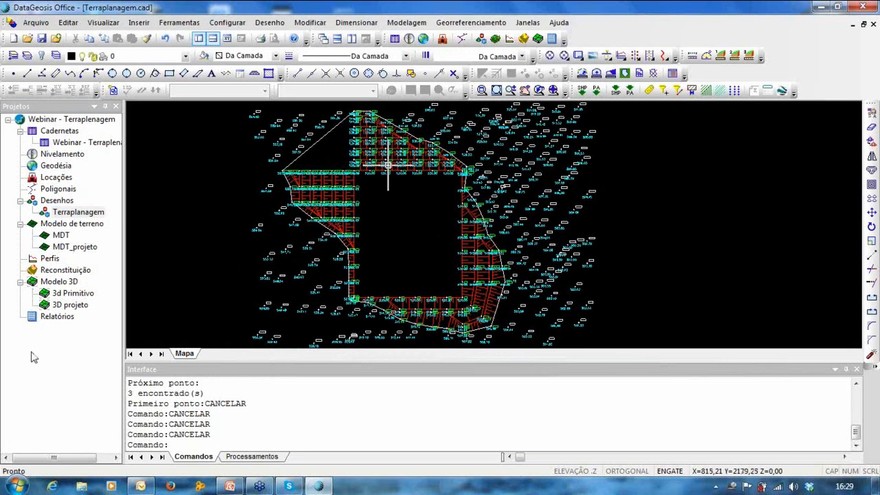
Create a new drawing named webinar terraplanagem from the Webinar - Terraplenagem field book, leaving the GeoField table empty
right_click(45, 209)
mouse_move(120, 257)
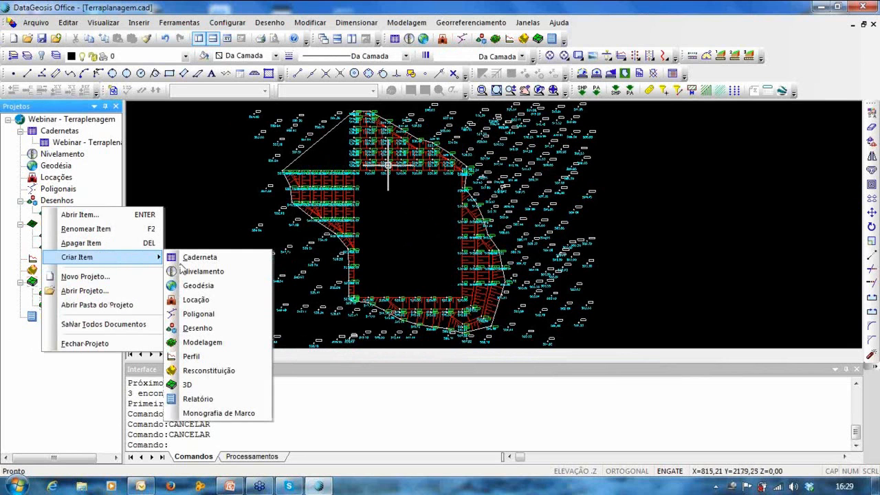
click(198, 328)
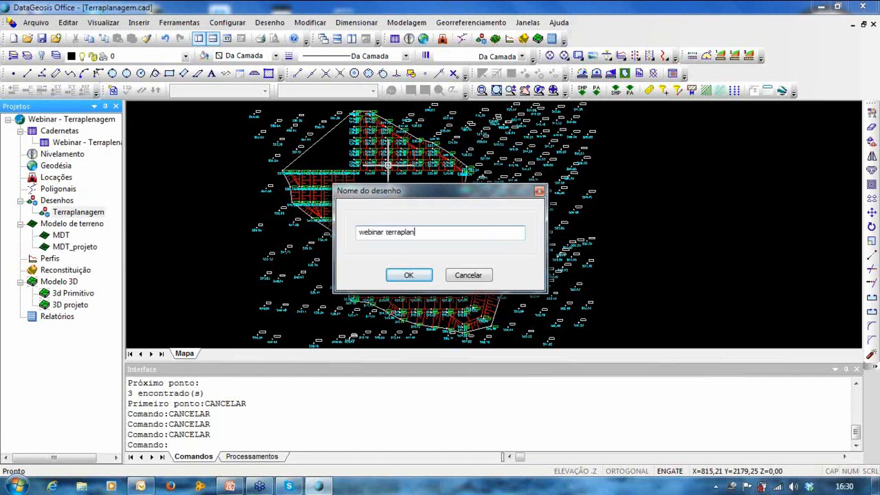
key(Return)
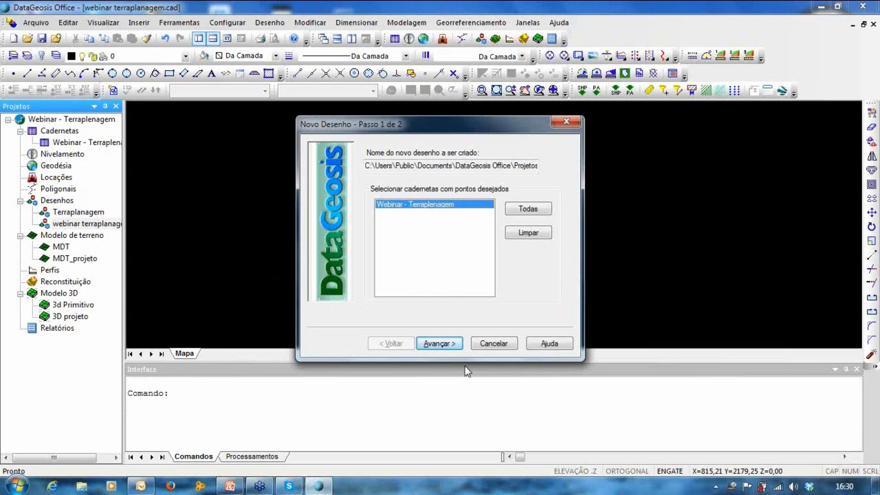
click(443, 343)
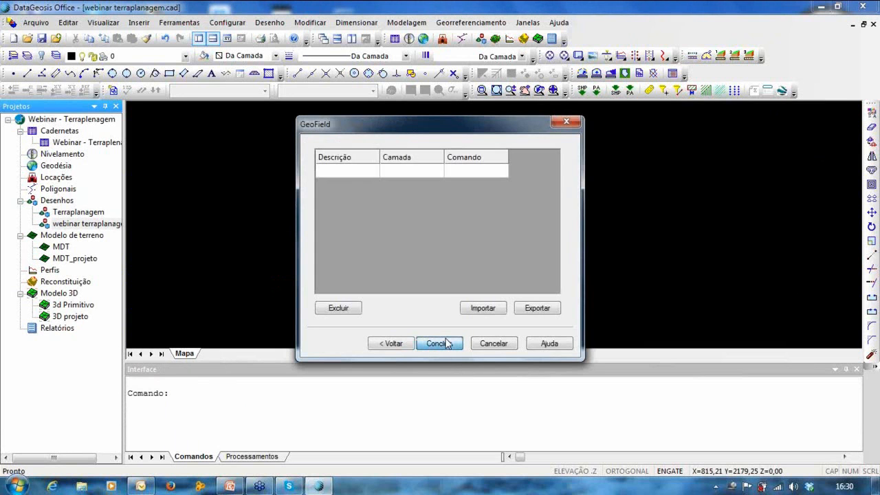
click(440, 344)
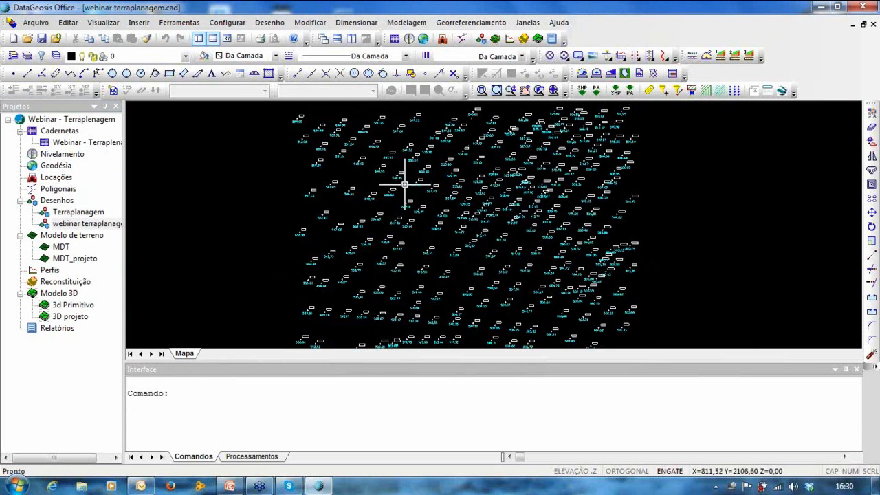
In the Terraplanagem drawing, copy the white limite-saia outline around the slopes using base point 0,0,0
double_click(77, 212)
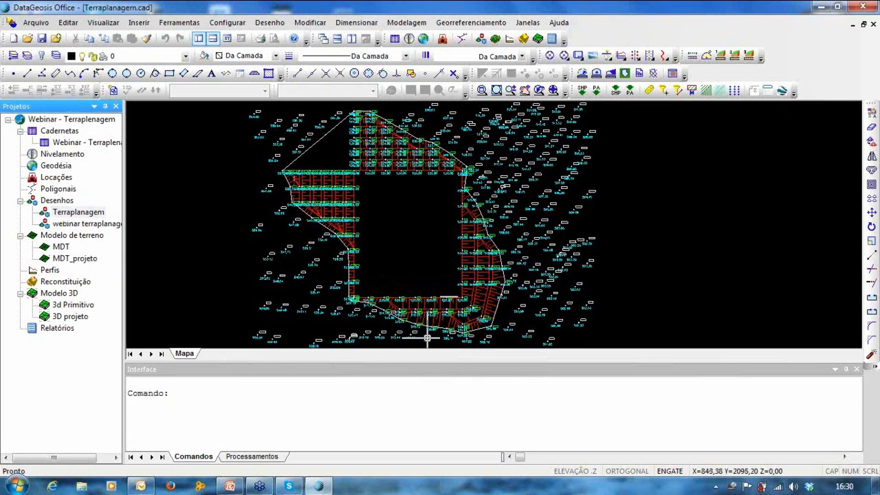
key(Escape)
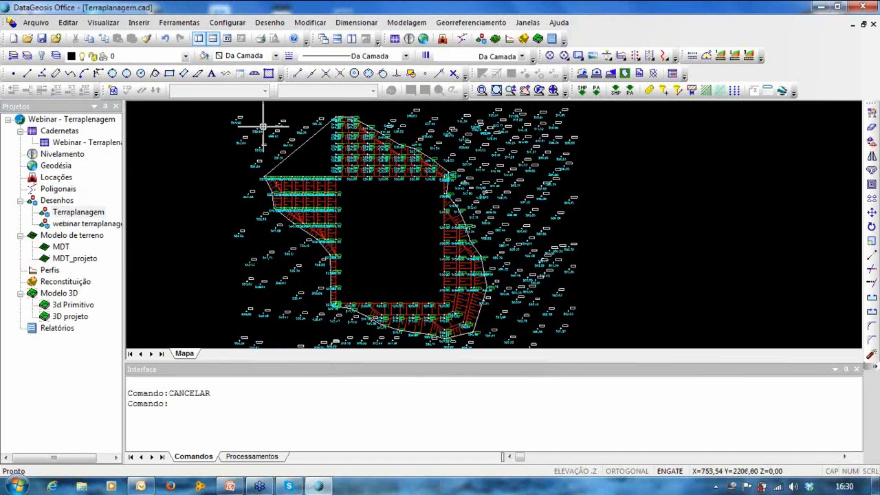
click(306, 143)
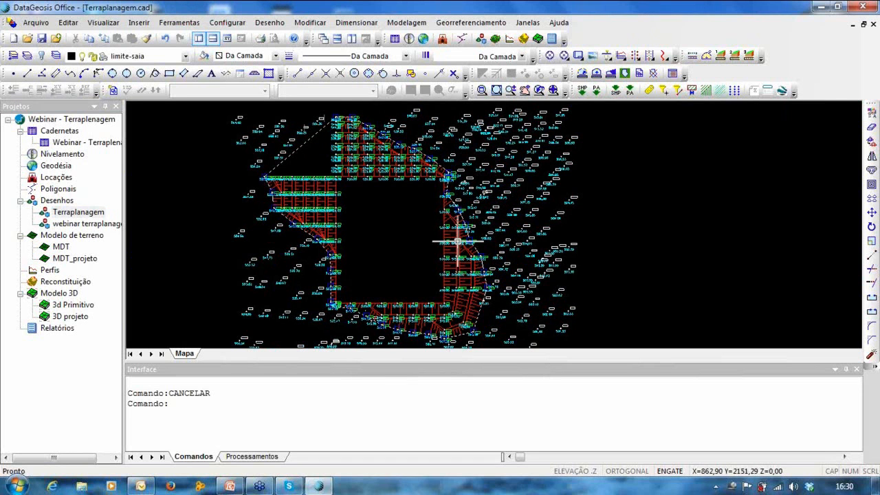
click(69, 22)
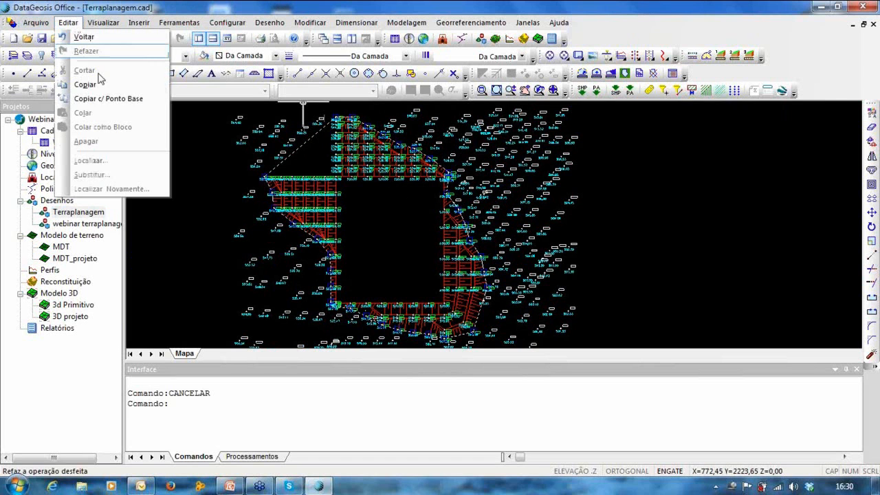
click(102, 100)
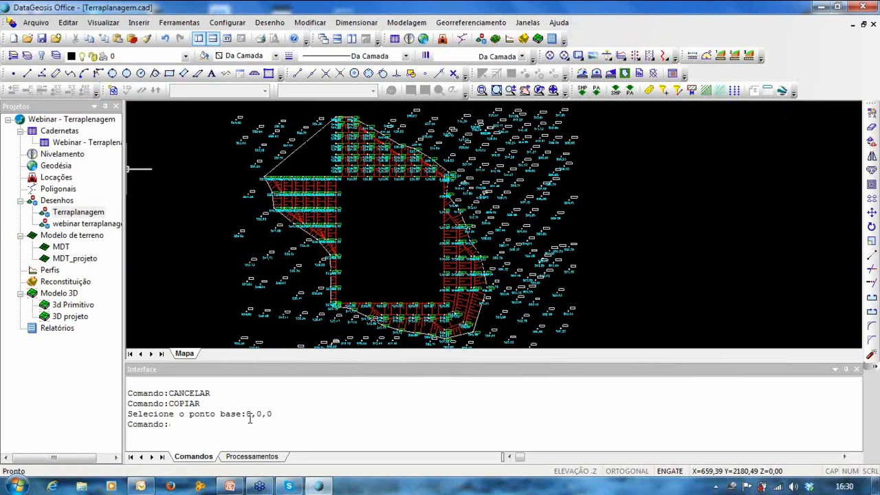
Paste the copied outline into the webinar terraplanagem drawing at insertion point 0,0,0
double_click(82, 224)
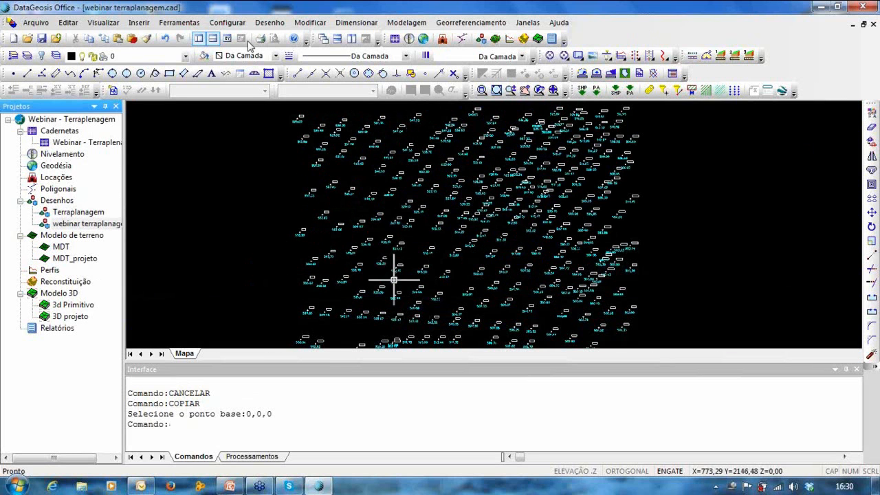
click(70, 23)
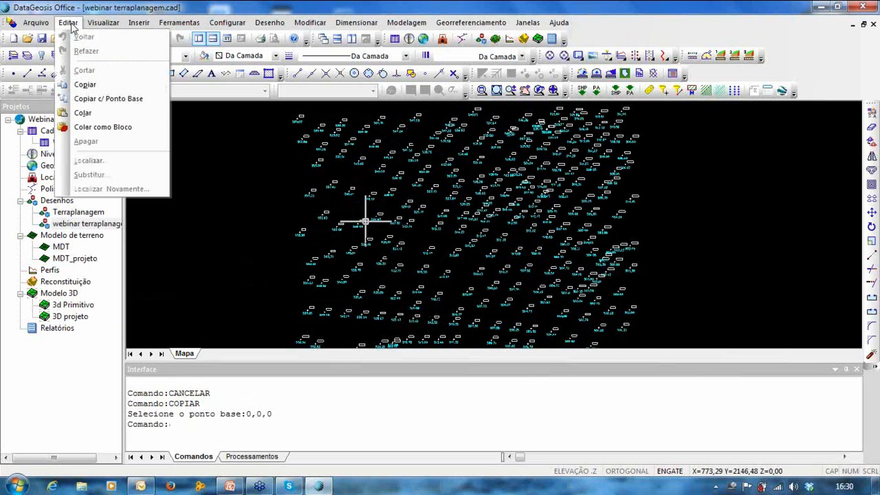
click(84, 113)
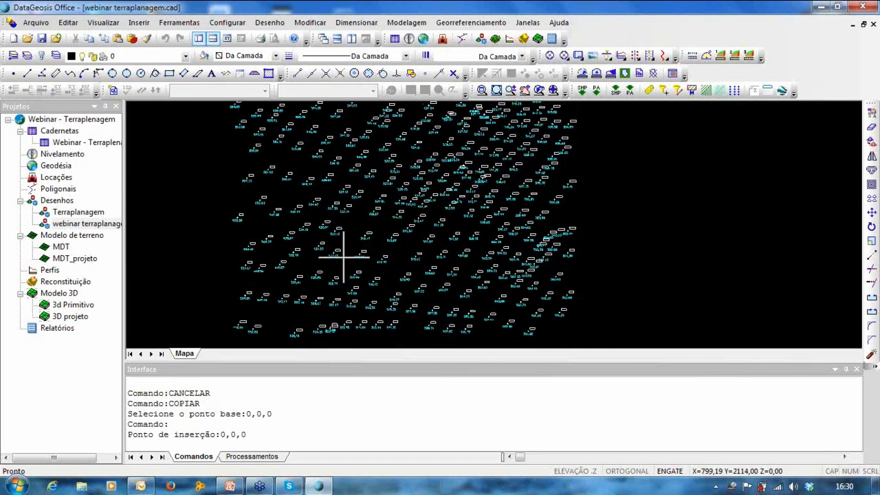
key(Return)
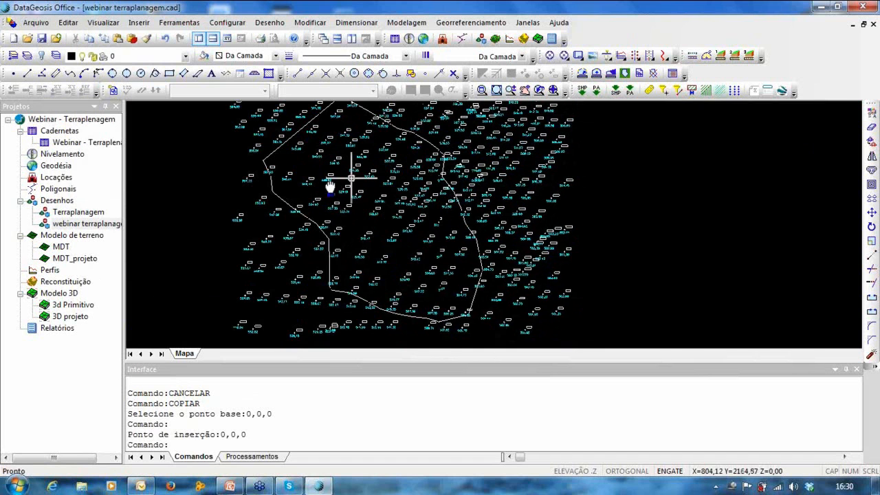
Draw a two-segment Traçado Geométrico about 149 m long across the outline, from its lower edge through an interior bend to its upper-left edge
middle_drag(349, 183, 330, 192)
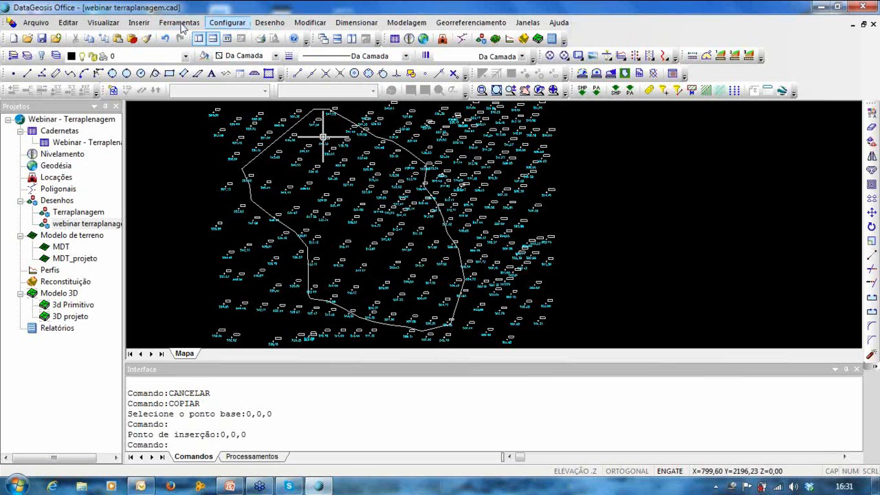
click(268, 22)
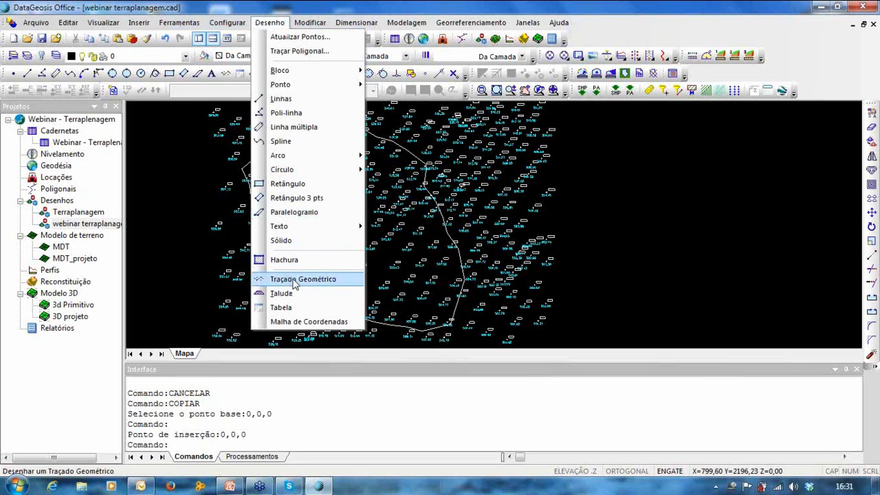
click(295, 280)
scroll(403, 316, up, 3)
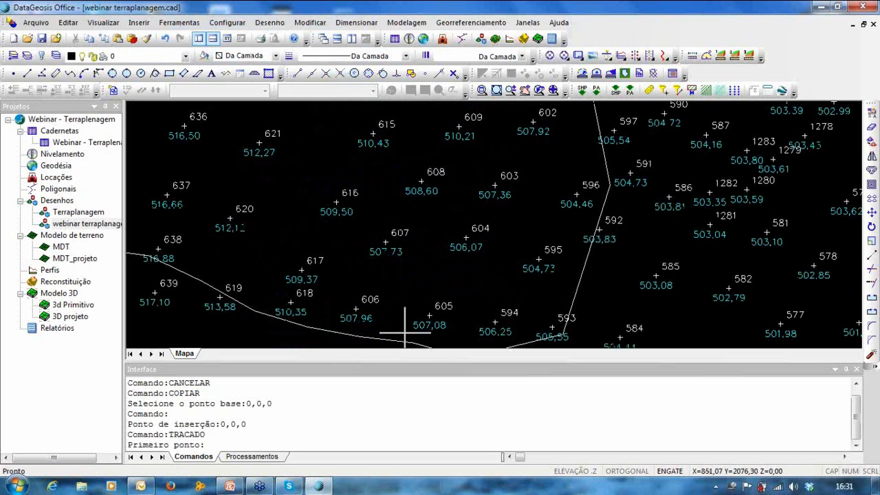
click(409, 340)
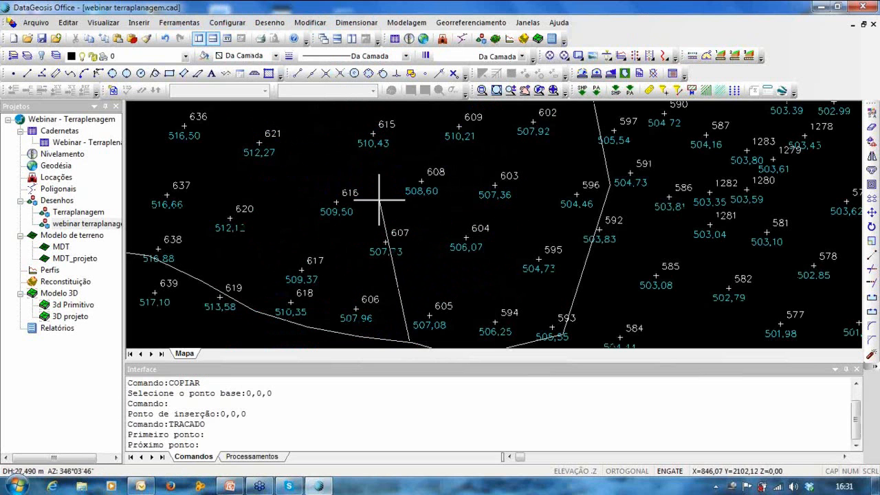
scroll(371, 219, down, 3)
scroll(372, 220, down, 2)
click(350, 187)
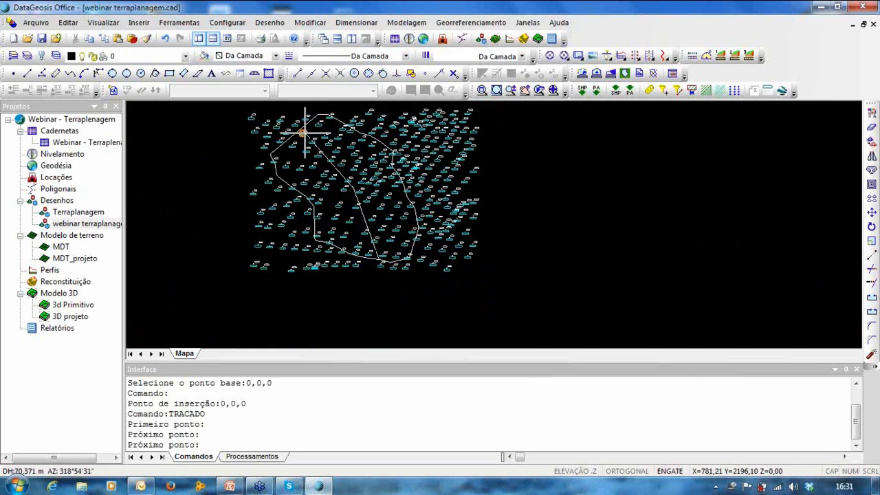
scroll(305, 133, up, 4)
click(279, 128)
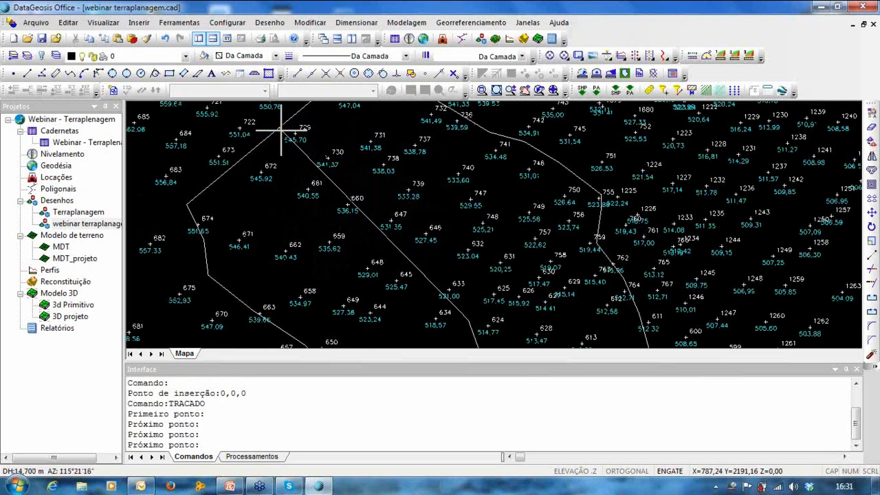
right_click(415, 204)
scroll(419, 206, down, 5)
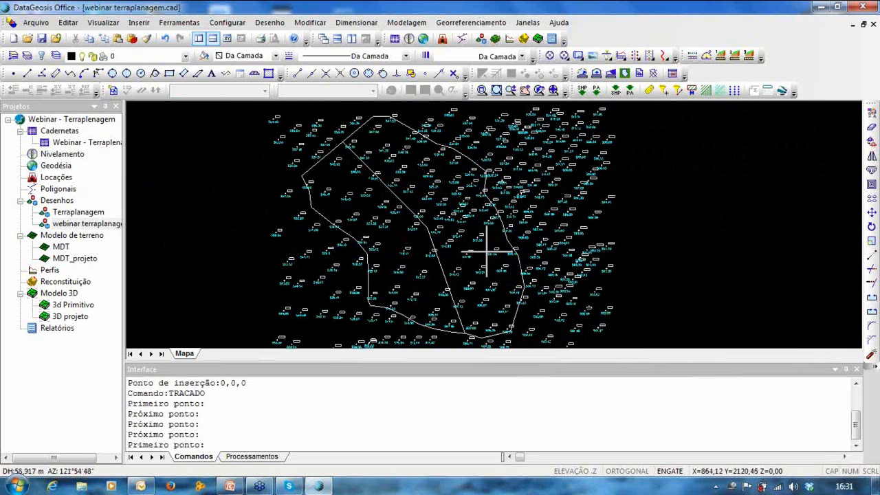
middle_drag(474, 268, 440, 278)
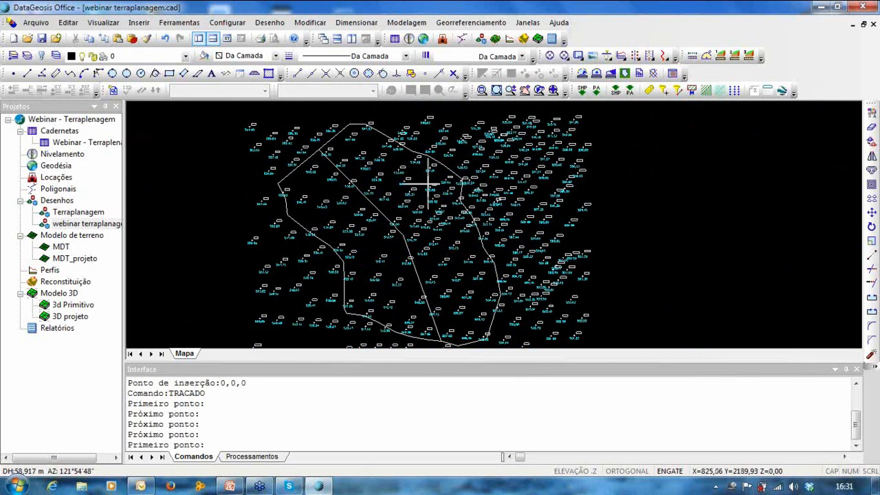
middle_drag(428, 204, 408, 150)
key(Escape)
key(Escape)
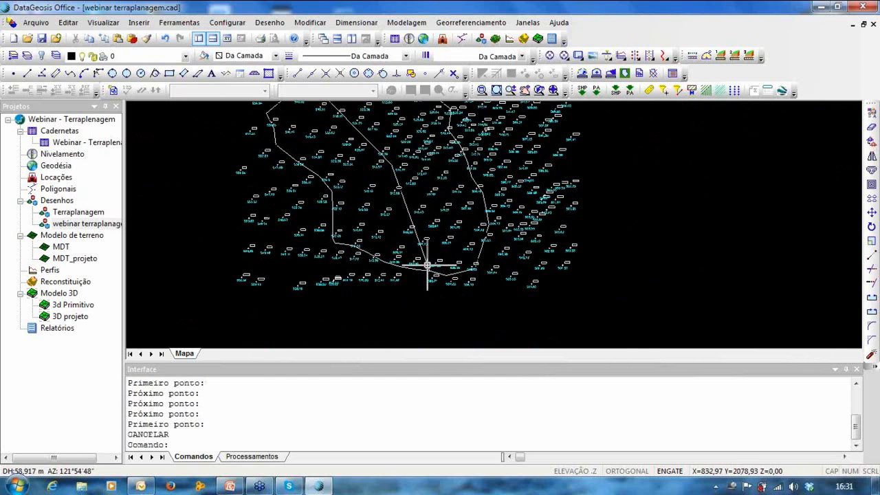
scroll(422, 268, up, 4)
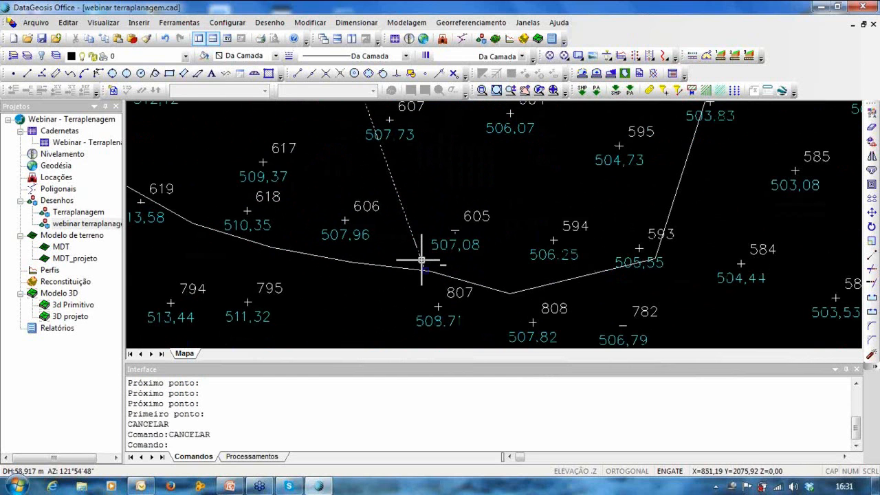
scroll(421, 261, up, 3)
scroll(452, 307, down, 3)
scroll(396, 261, down, 6)
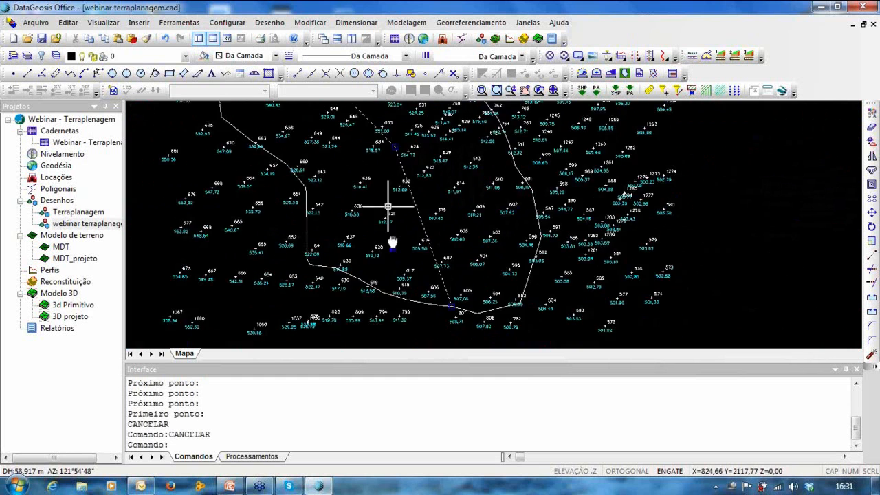
click(179, 25)
mouse_move(275, 98)
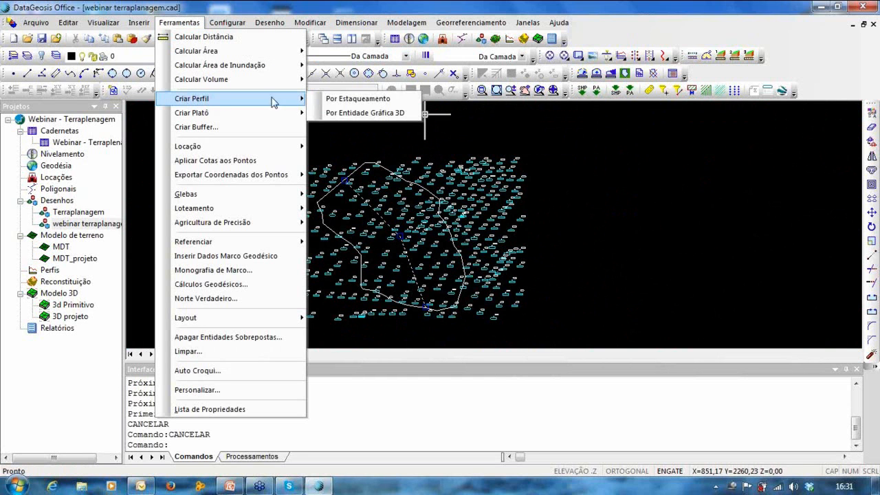
click(251, 6)
click(81, 212)
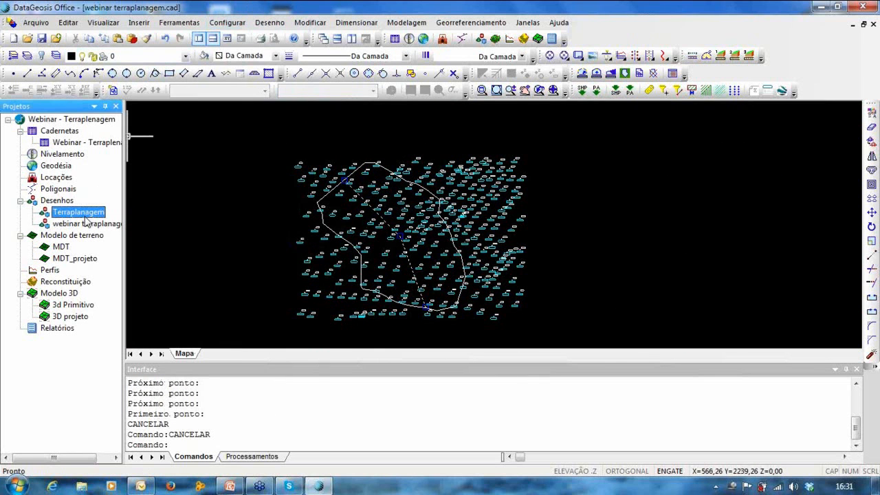
double_click(81, 213)
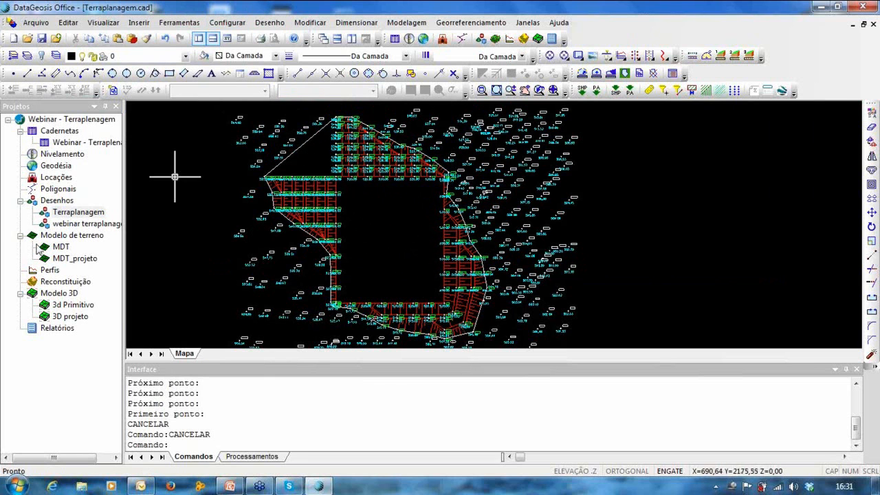
double_click(81, 223)
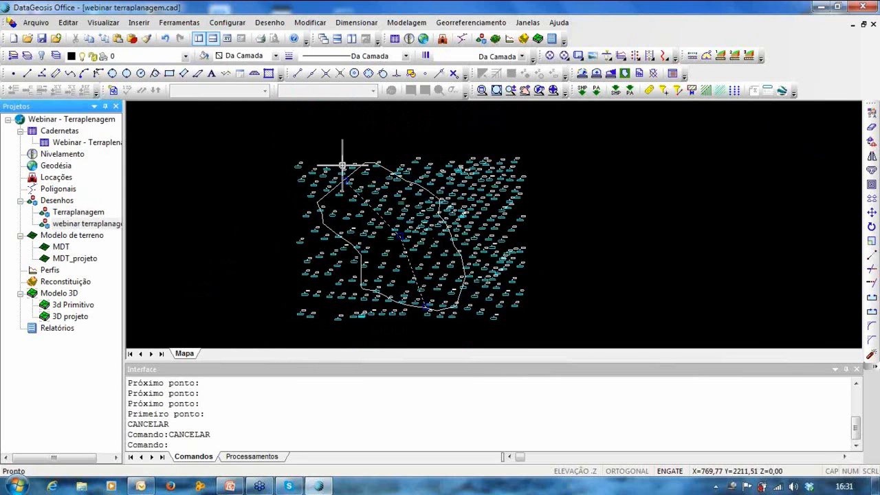
Stake the Traçado Geométrico alignment on the MDT_projeto surface with 20 m stake spacing, starting at stake 0, placing points on layer STK
click(179, 22)
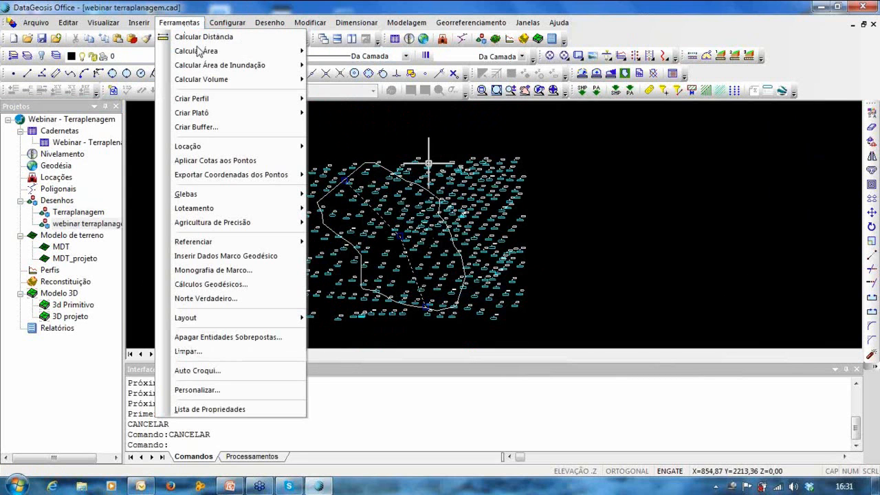
click(337, 98)
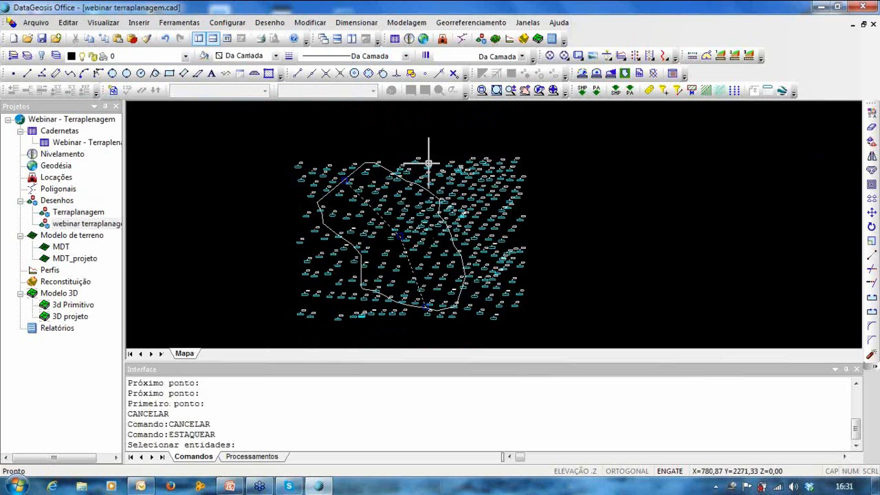
scroll(388, 212, up, 3)
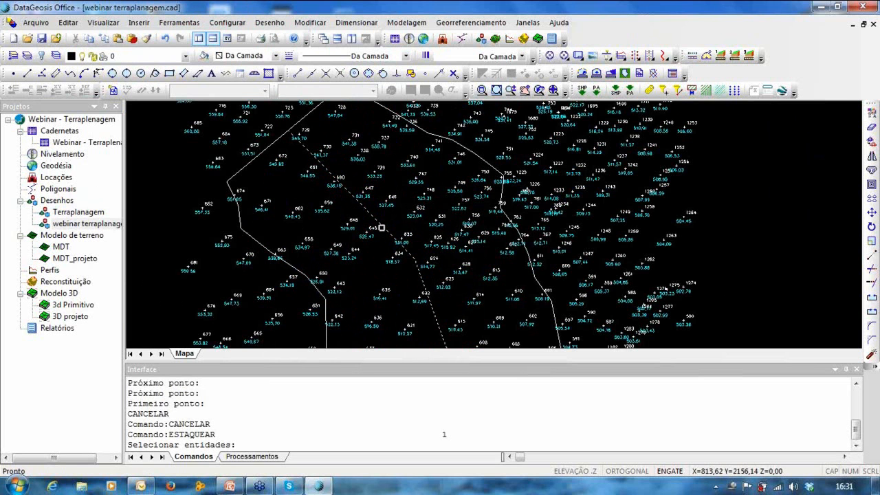
click(380, 227)
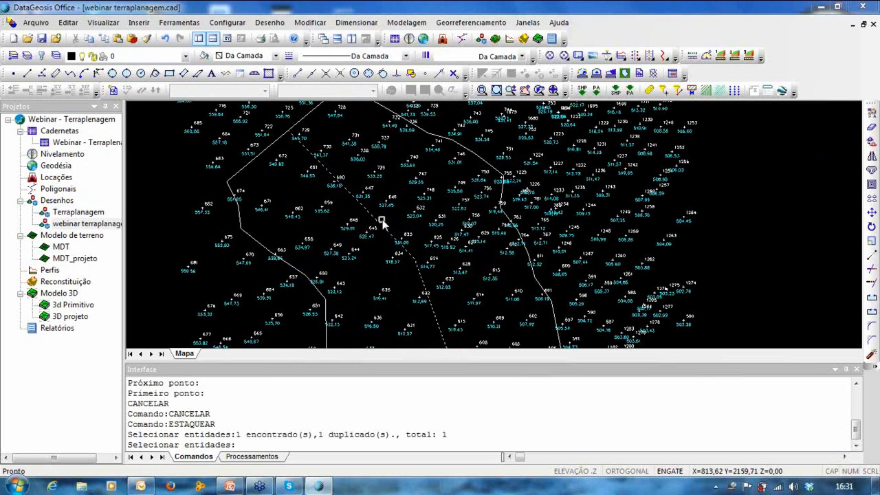
right_click(382, 221)
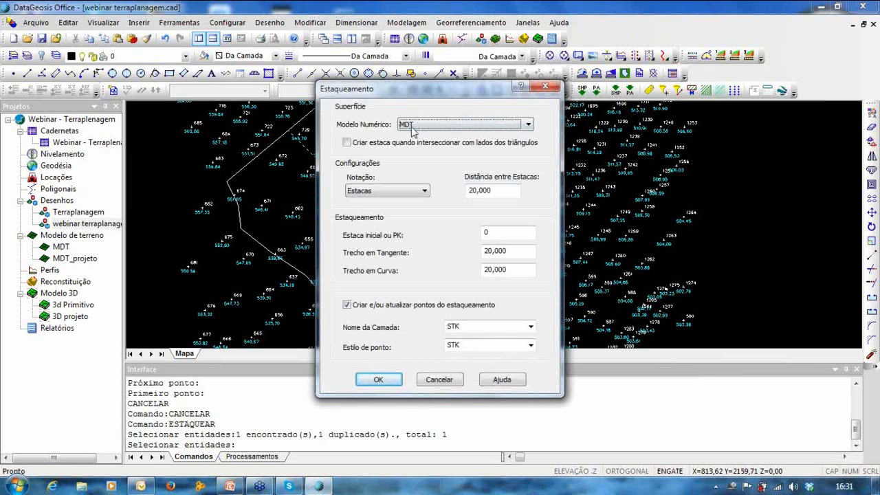
click(414, 127)
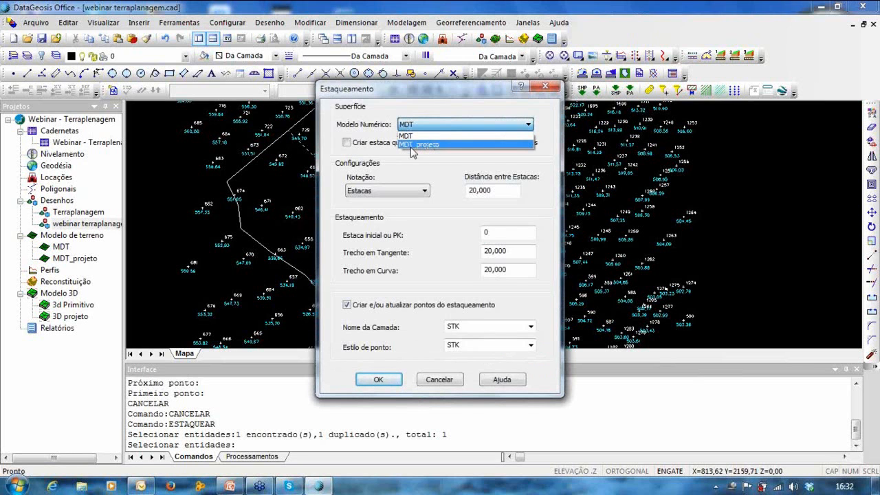
click(412, 145)
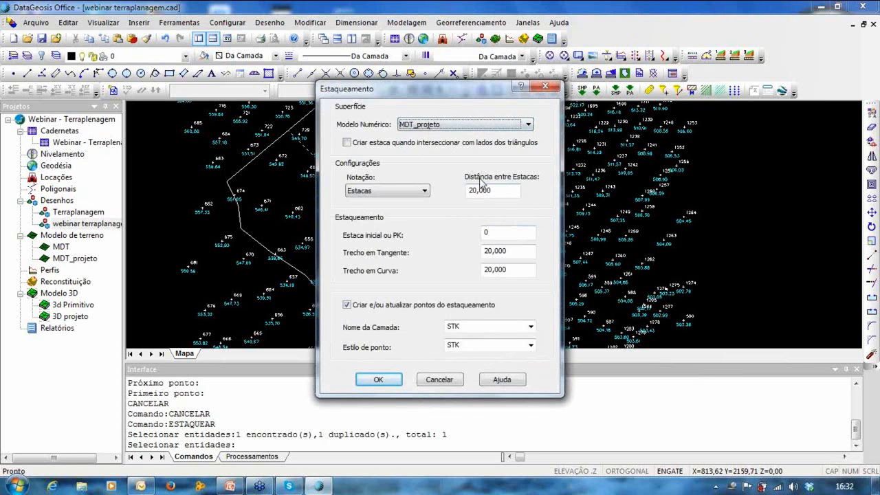
click(429, 125)
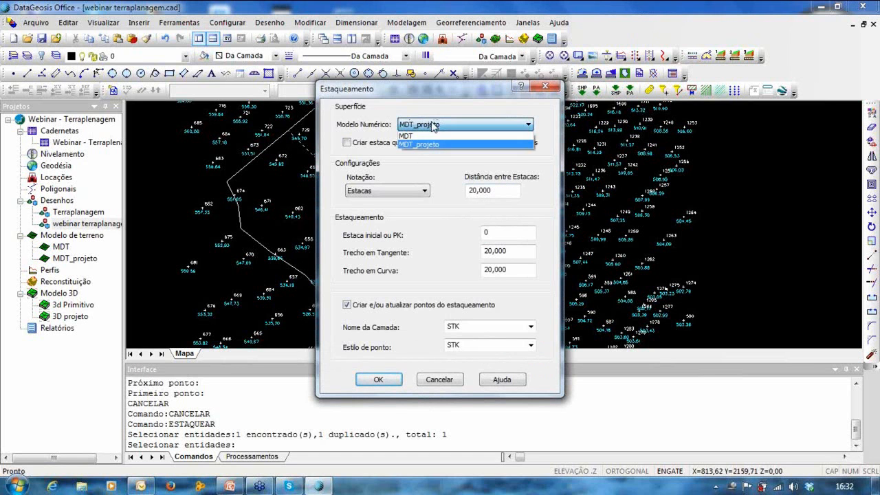
click(425, 136)
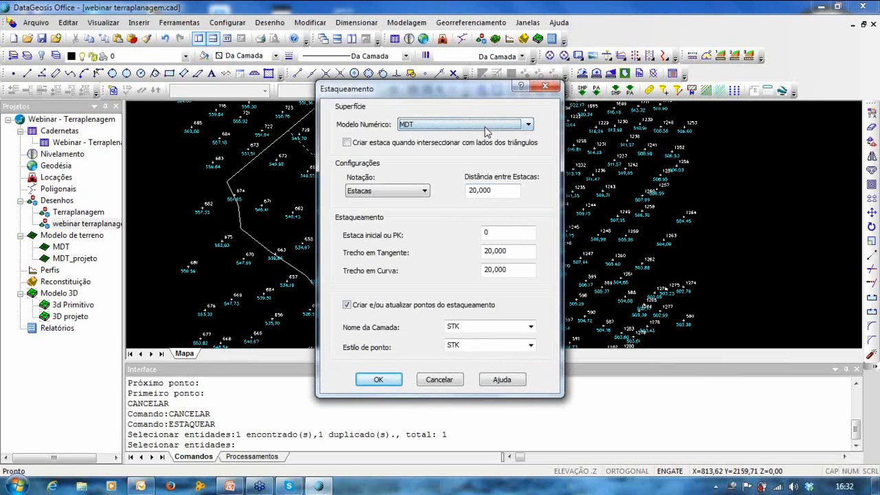
click(481, 125)
click(418, 145)
click(387, 382)
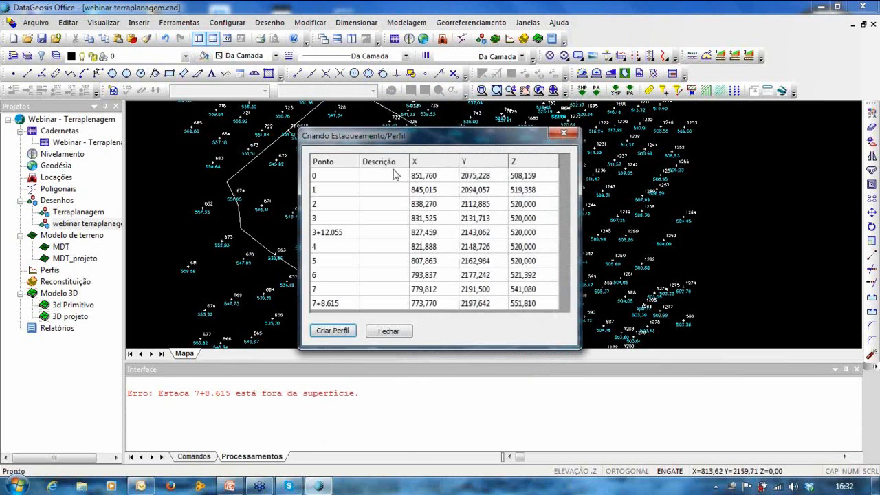
Create a profile named perfil projeto from the computed stakes and close the staking table
click(333, 331)
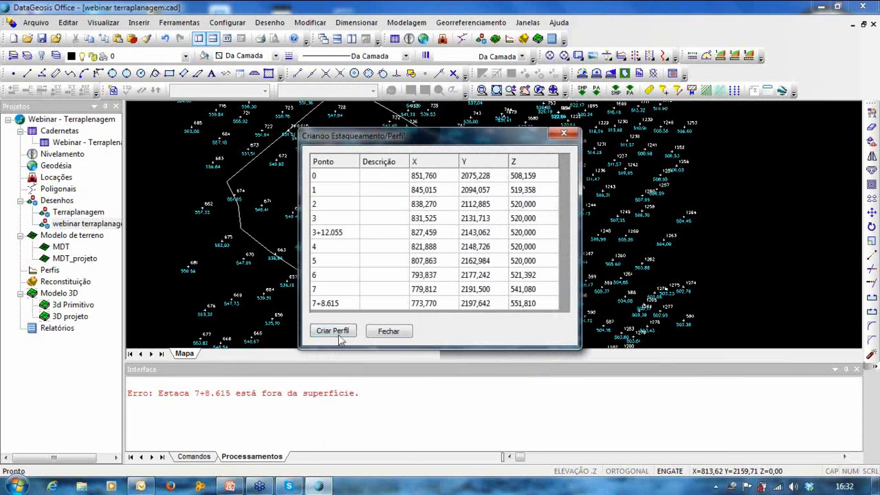
click(434, 221)
click(434, 235)
click(431, 242)
click(426, 329)
click(432, 271)
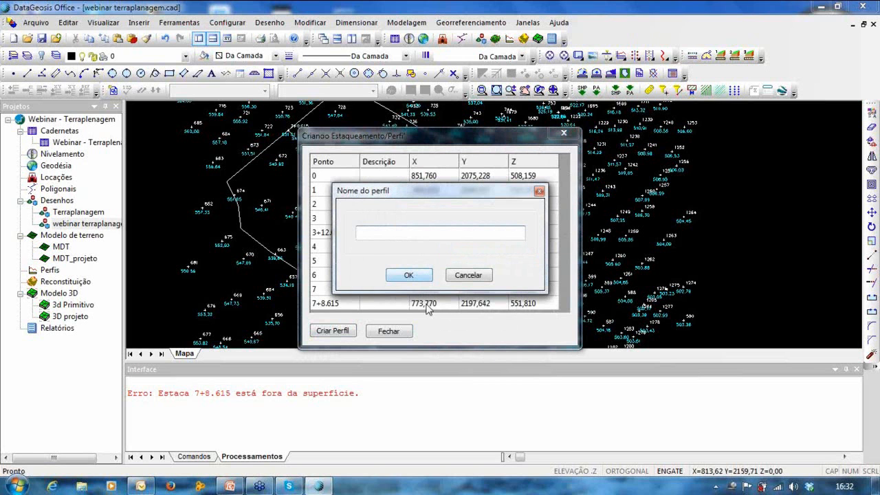
text(perfil projeto)
key(Return)
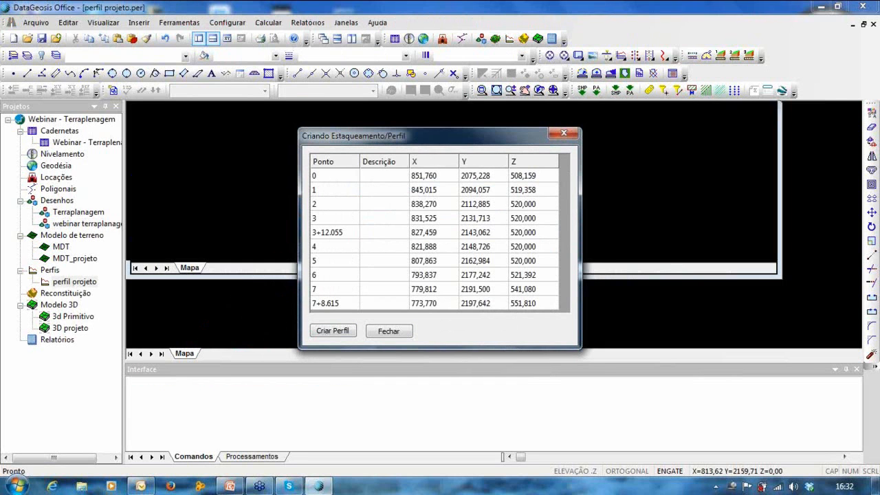
click(563, 133)
Examine the perfil projeto profile, from the plateau and slope sections to the stake and elevation table beneath it
scroll(389, 284, up, 3)
scroll(479, 227, down, 4)
middle_drag(479, 226, 422, 275)
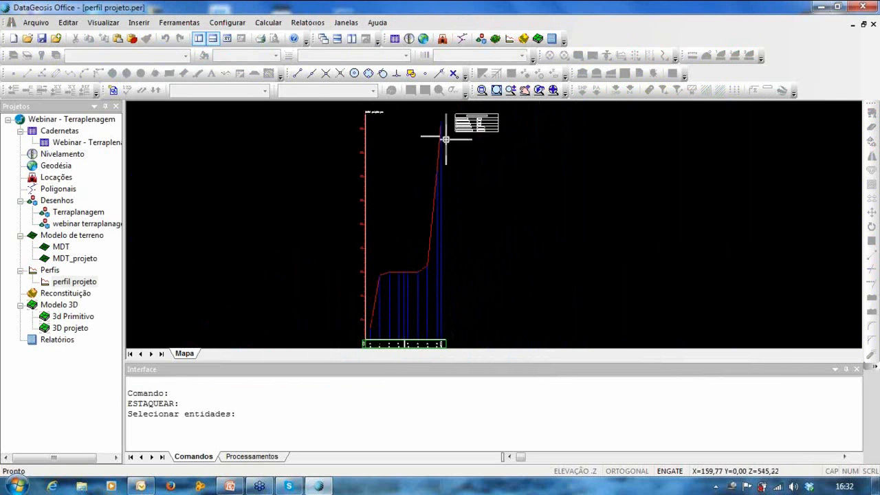
middle_drag(353, 310, 323, 300)
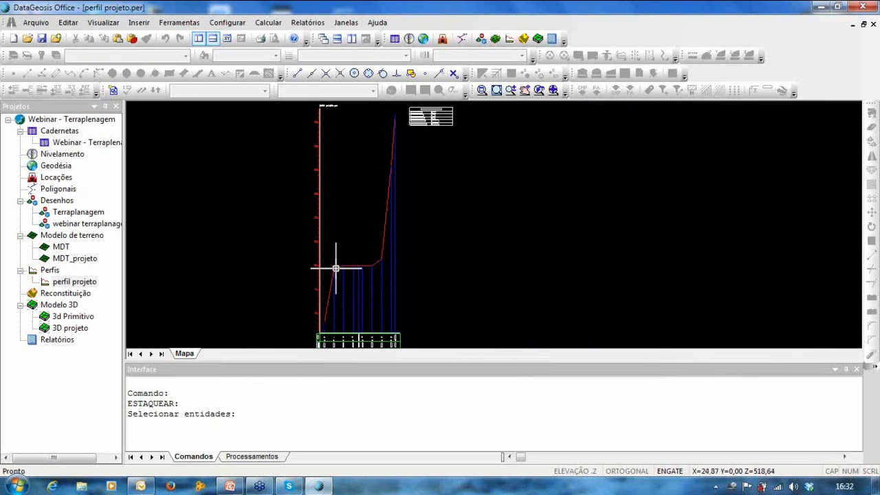
scroll(335, 268, up, 2)
scroll(337, 268, up, 1)
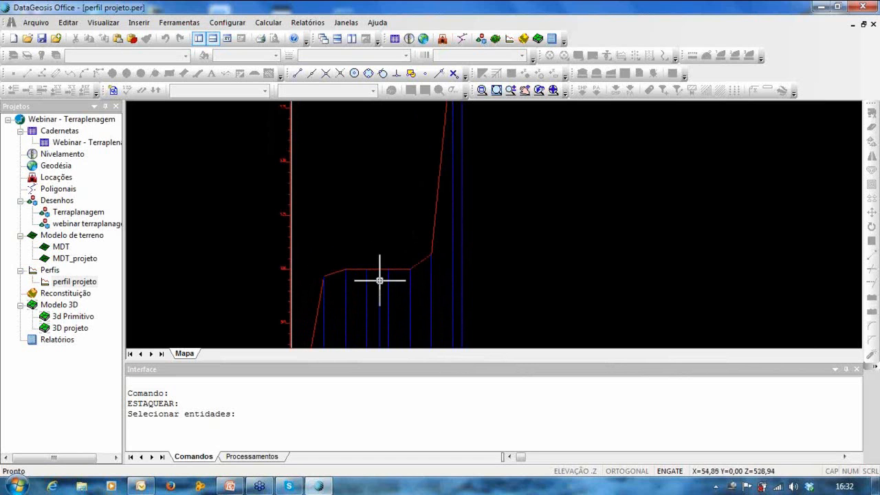
scroll(334, 302, up, 2)
scroll(311, 244, up, 1)
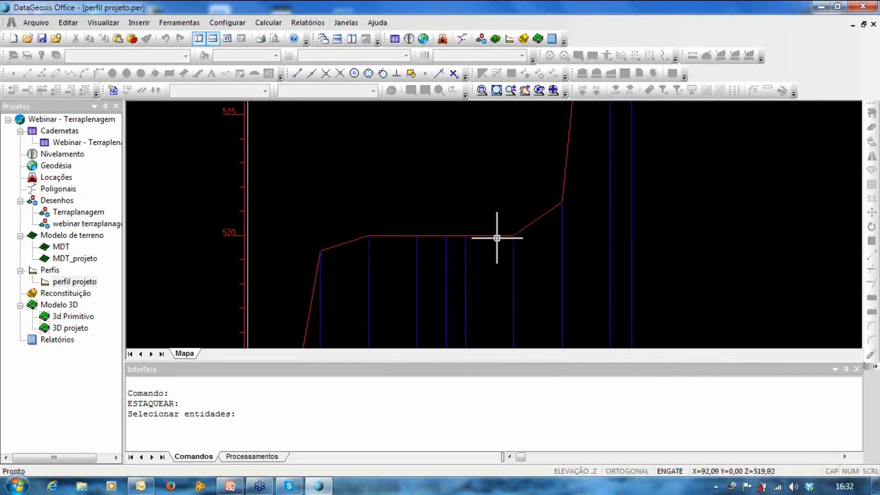
middle_drag(471, 241, 375, 372)
middle_drag(452, 198, 581, 103)
scroll(415, 185, down, 5)
scroll(427, 246, up, 4)
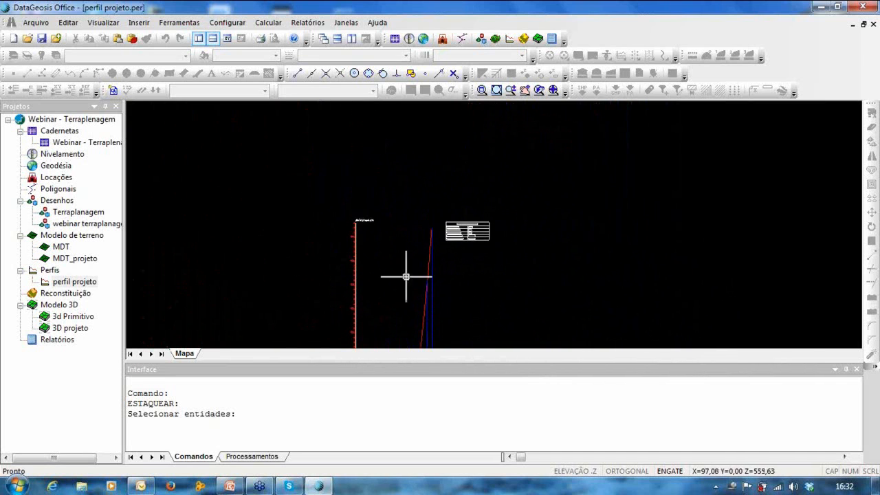
scroll(405, 276, up, 5)
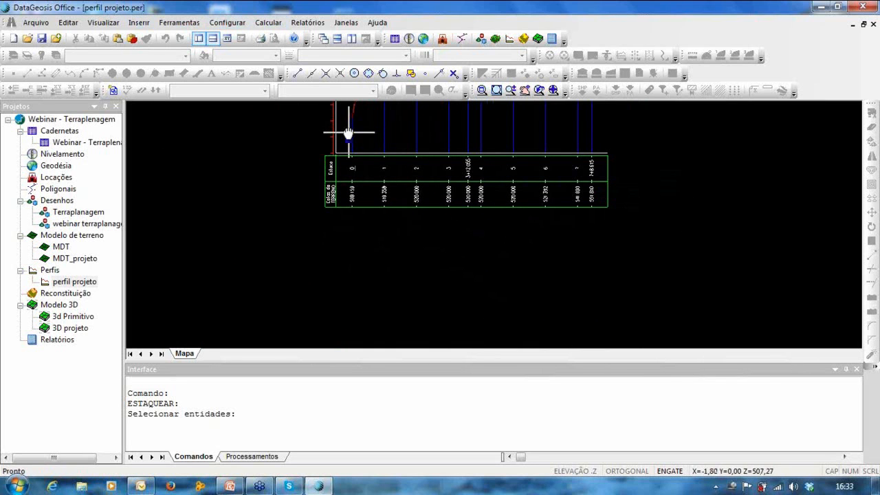
middle_drag(348, 132, 299, 130)
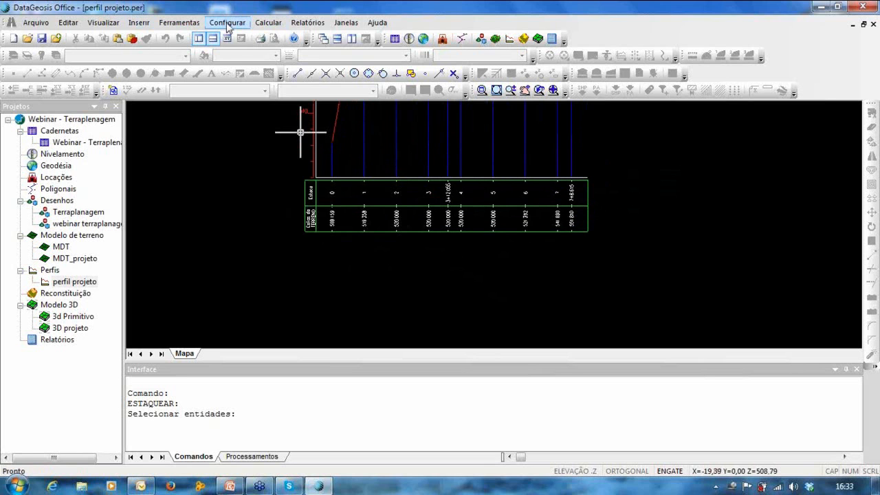
Add a third line to the longitudinal profile's table showing Corte/Aterro for the TERRENO layer
click(227, 24)
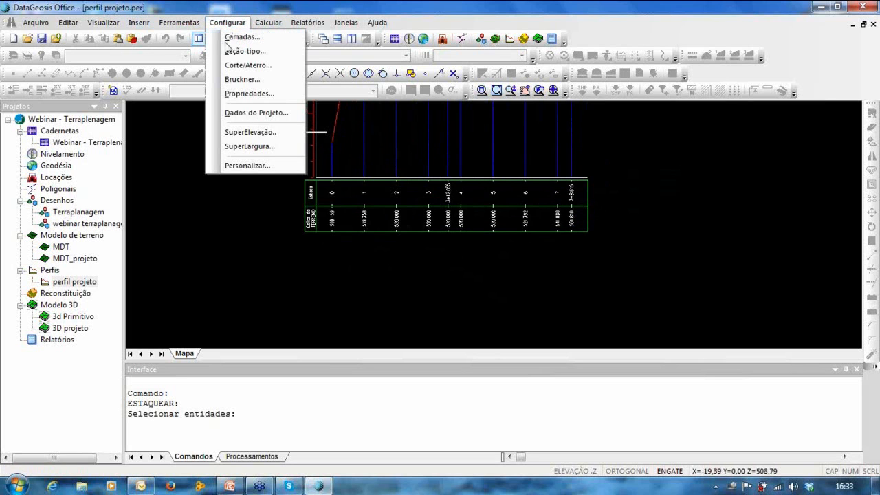
click(249, 93)
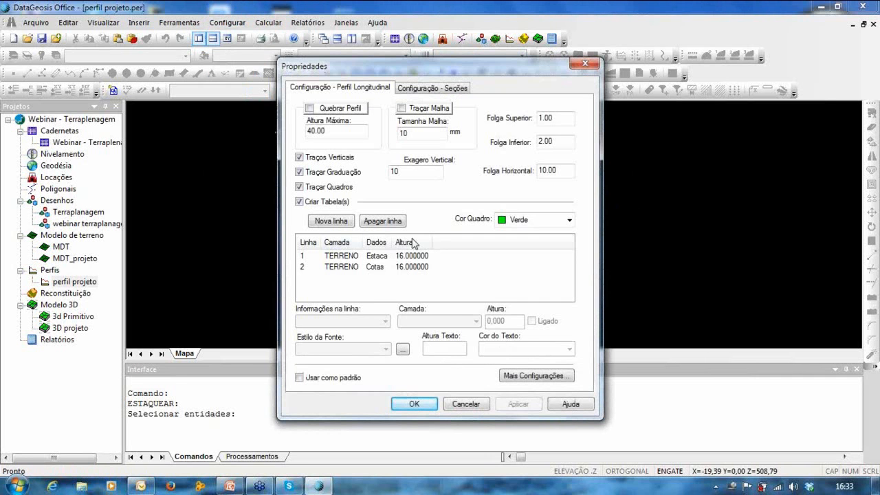
click(339, 224)
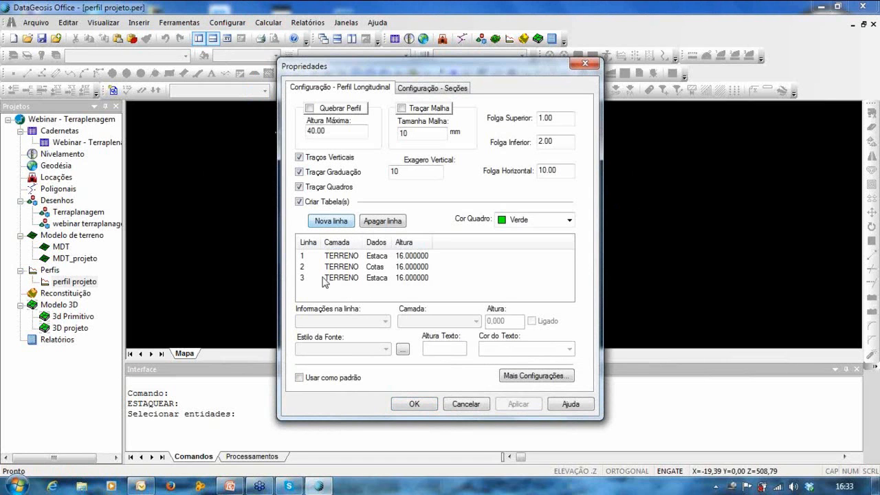
click(369, 279)
click(357, 322)
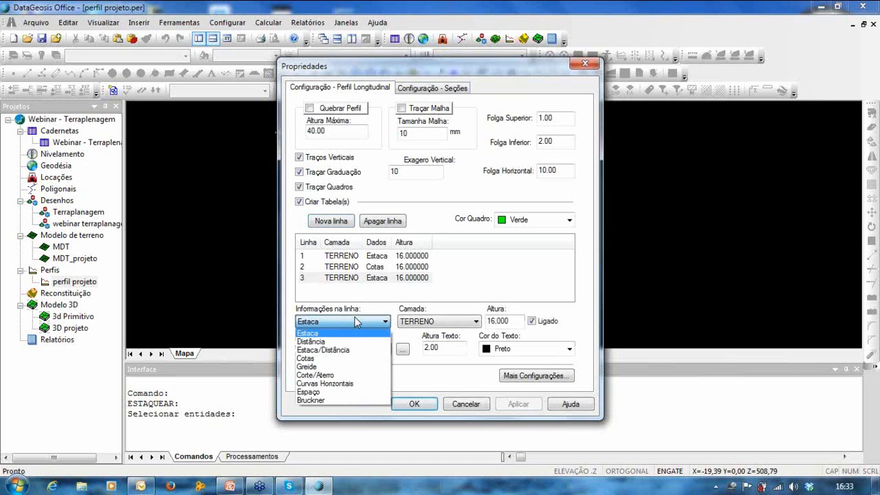
click(315, 376)
Add a fourth table line showing Distância for the TERRENO layer and apply the profile properties
click(339, 225)
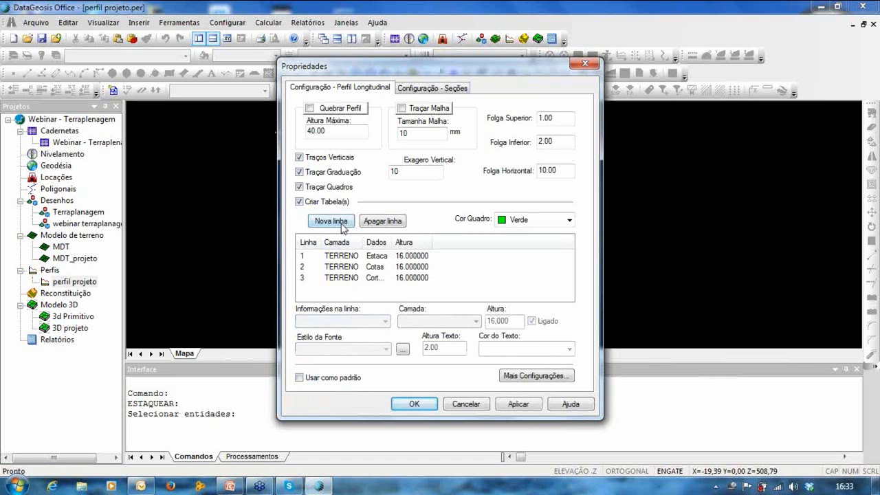
click(353, 279)
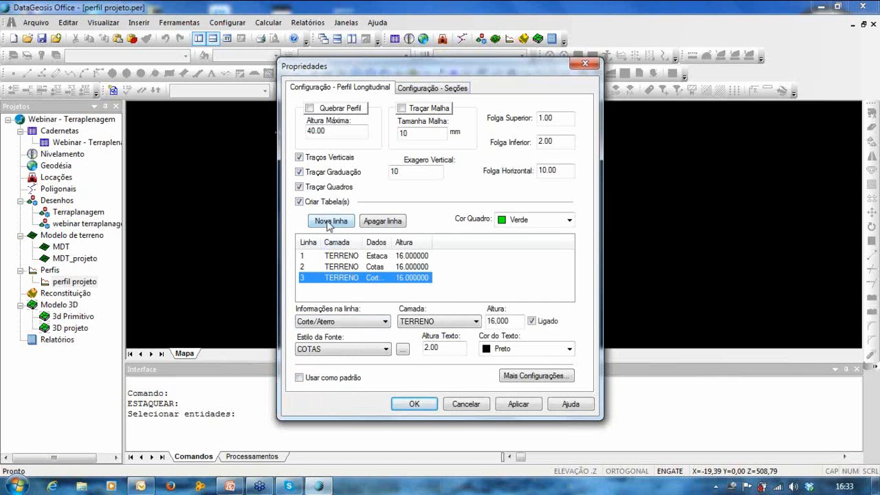
click(330, 221)
click(348, 289)
click(327, 321)
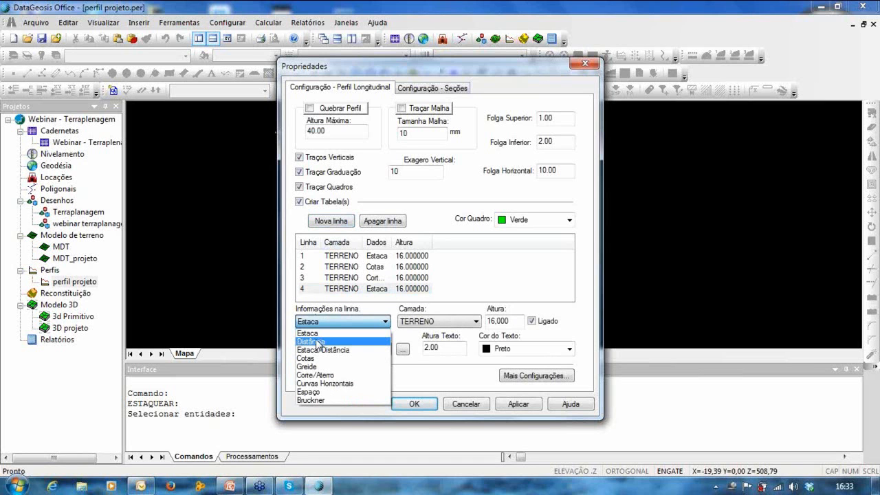
click(311, 342)
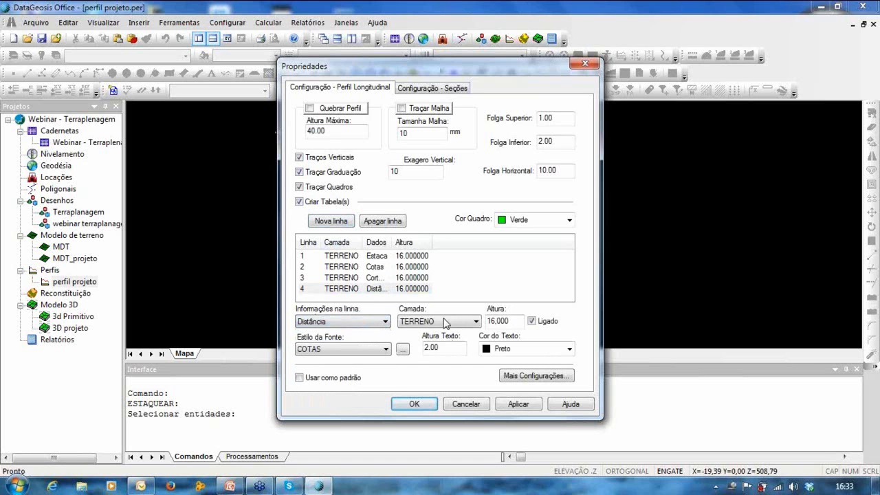
click(518, 404)
click(414, 404)
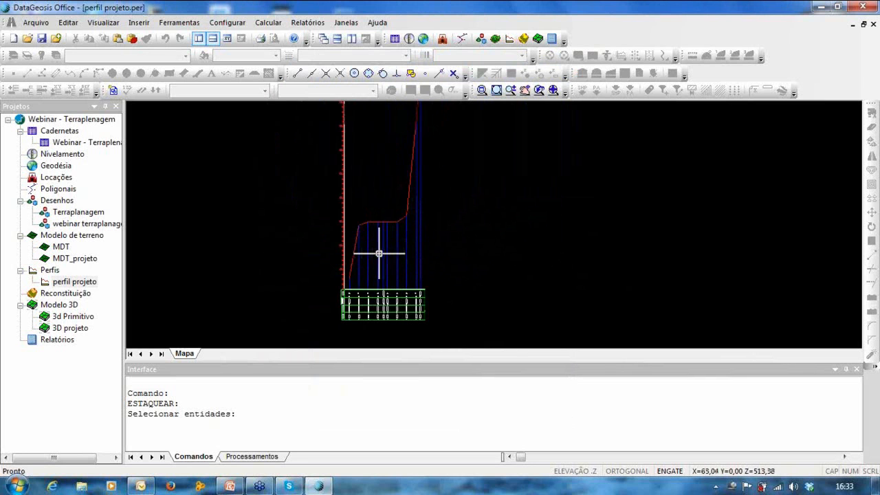
Enable Traçar Malha for the longitudinal profile with a 10 mm mesh, keeping the vertical exaggeration at 10
click(227, 23)
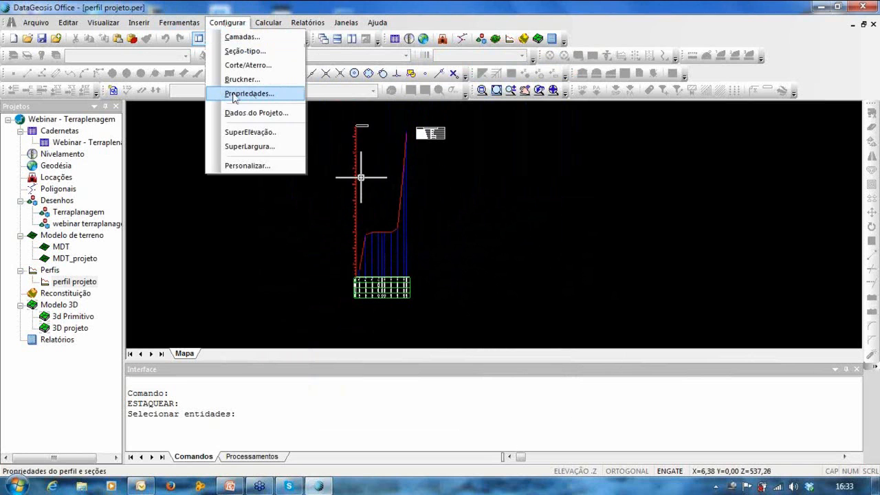
click(245, 132)
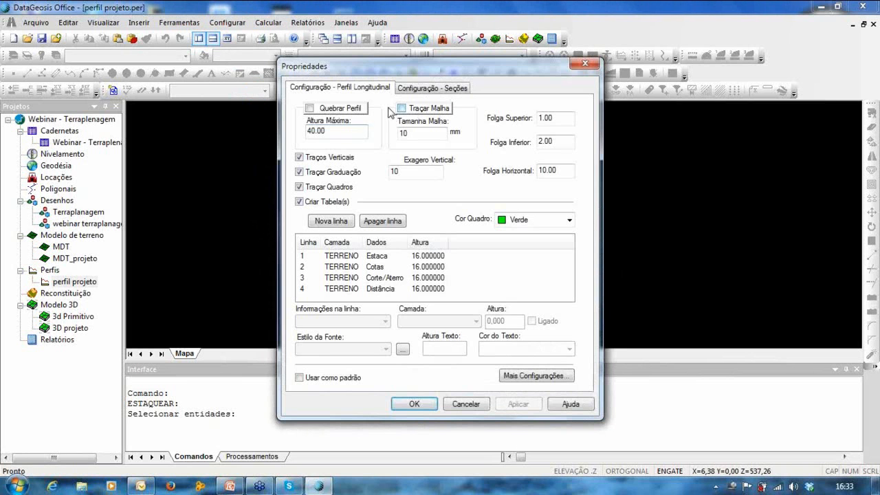
click(401, 109)
double_click(405, 133)
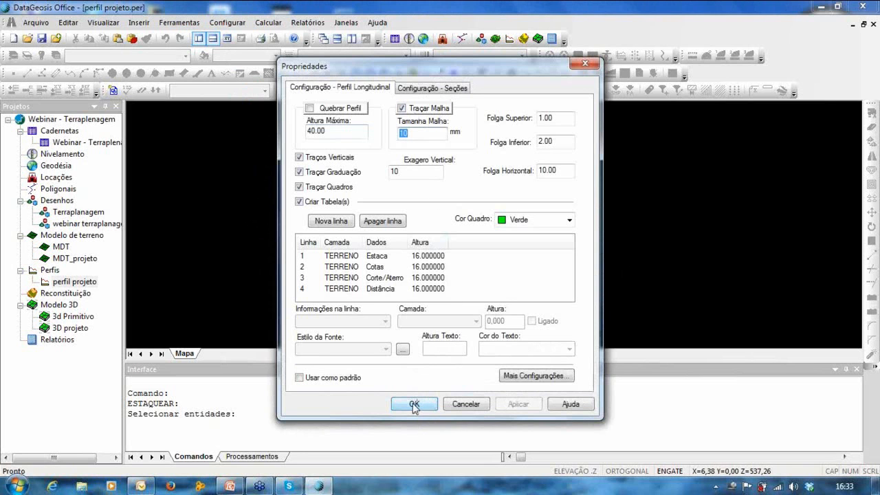
click(405, 175)
click(418, 405)
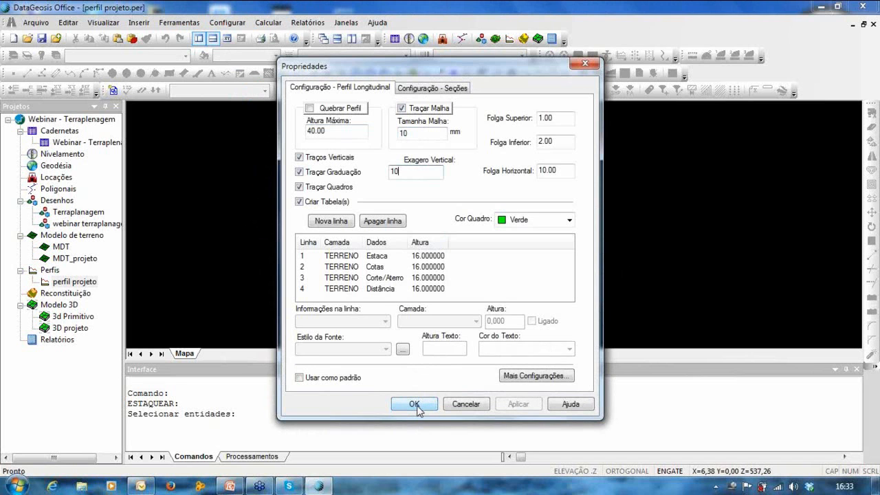
click(415, 404)
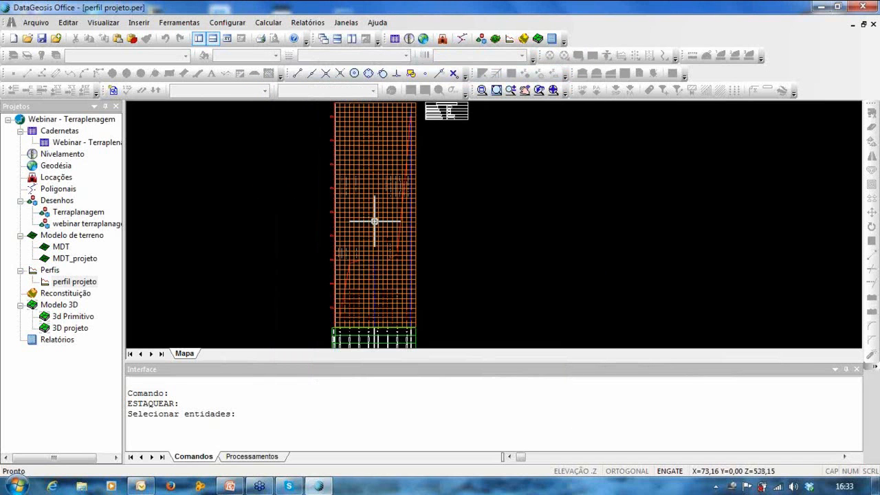
scroll(374, 220, down, 2)
scroll(355, 226, up, 3)
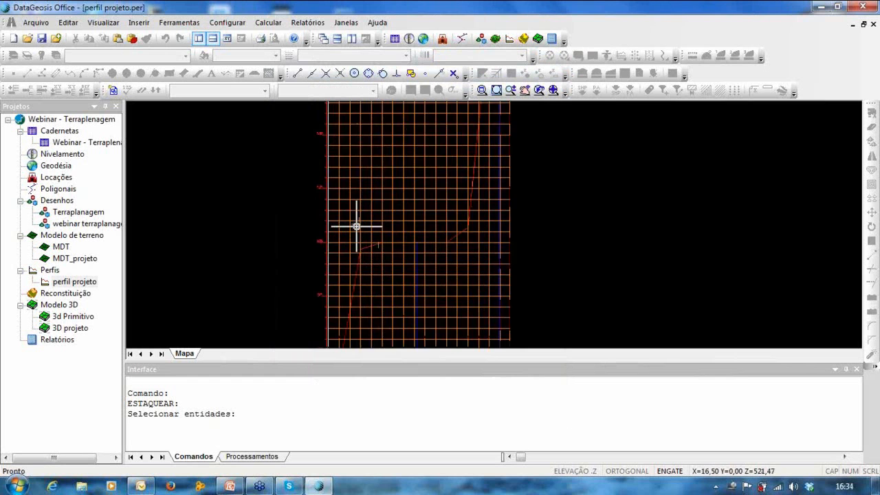
Turn off Traçar Malha in the longitudinal profile's properties
scroll(385, 227, down, 3)
scroll(432, 178, up, 1)
middle_drag(416, 204, 386, 225)
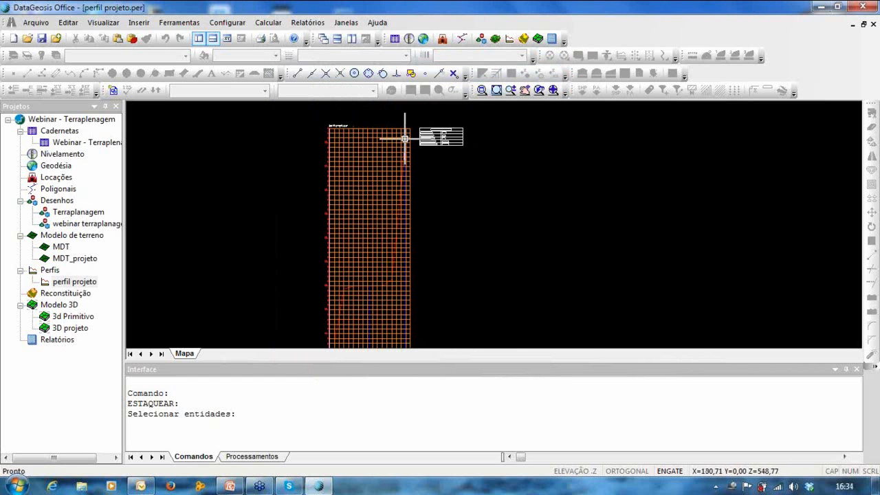
middle_drag(336, 272, 310, 283)
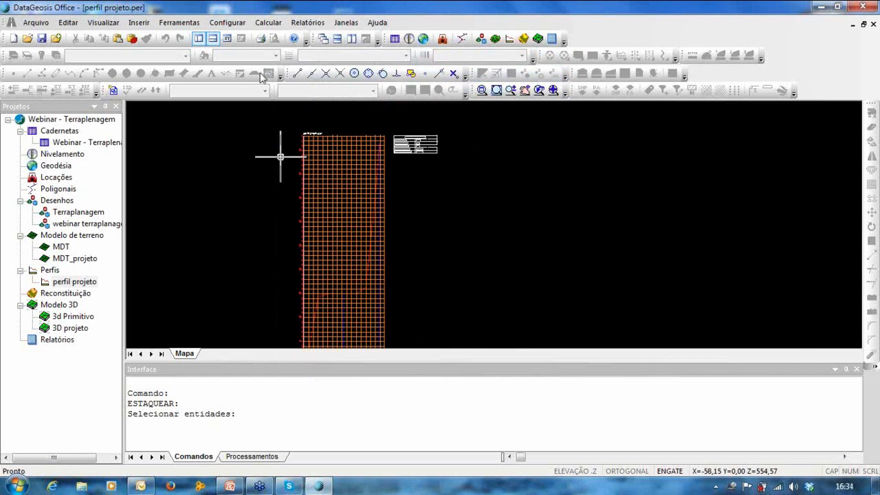
click(227, 22)
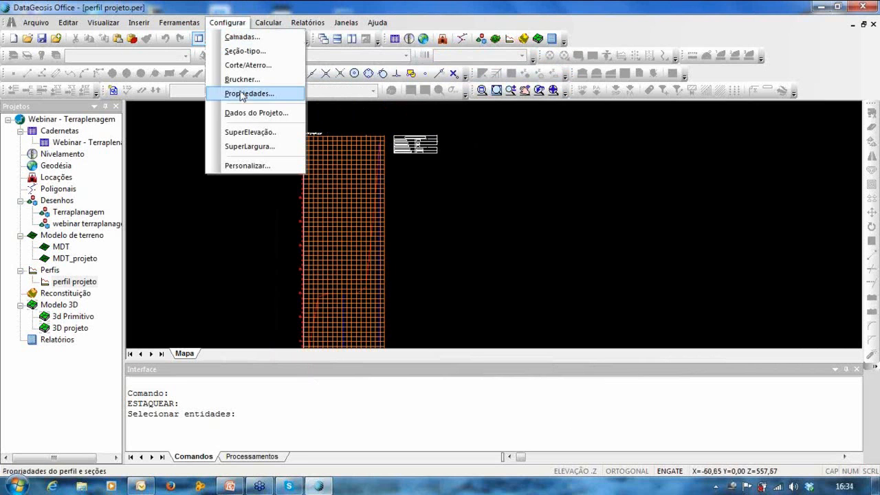
click(242, 94)
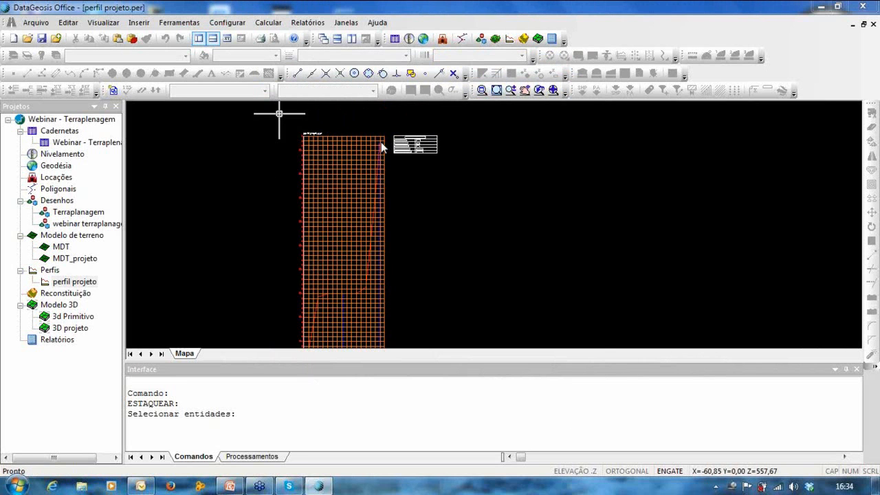
click(380, 141)
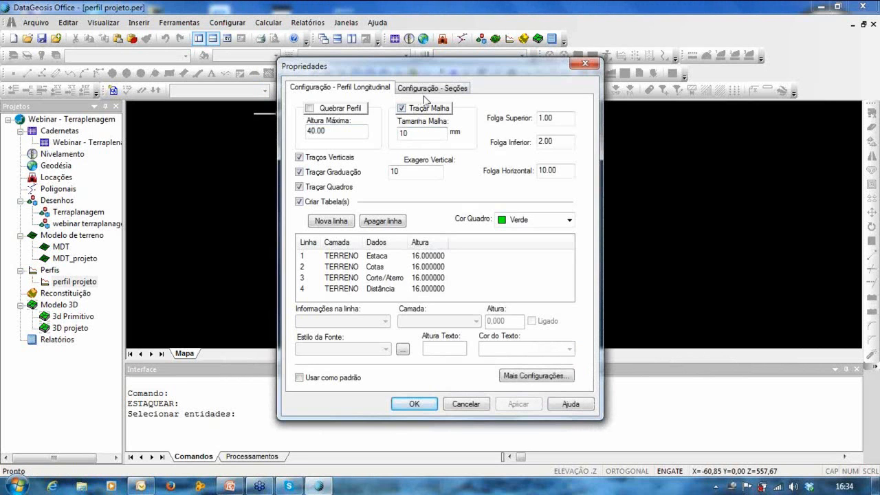
click(402, 109)
Add a first table line to the cross-section configuration showing Cotas for the PROJETO layer
click(411, 89)
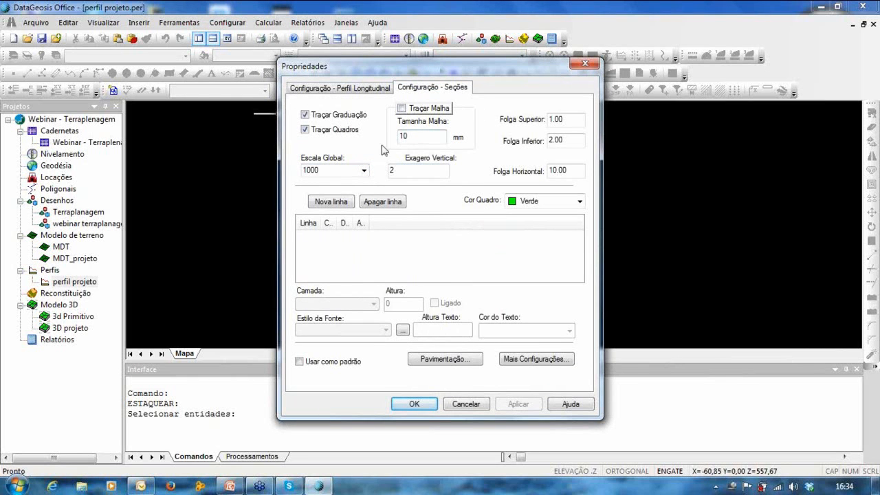
click(329, 202)
click(357, 237)
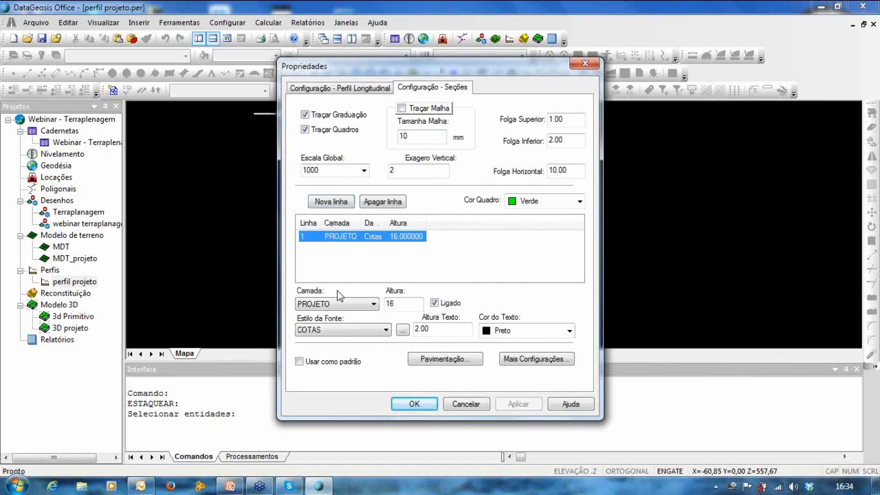
Add a second cross-section table line showing Cotas for the TERRENO layer and accept the profile properties
click(336, 202)
click(367, 249)
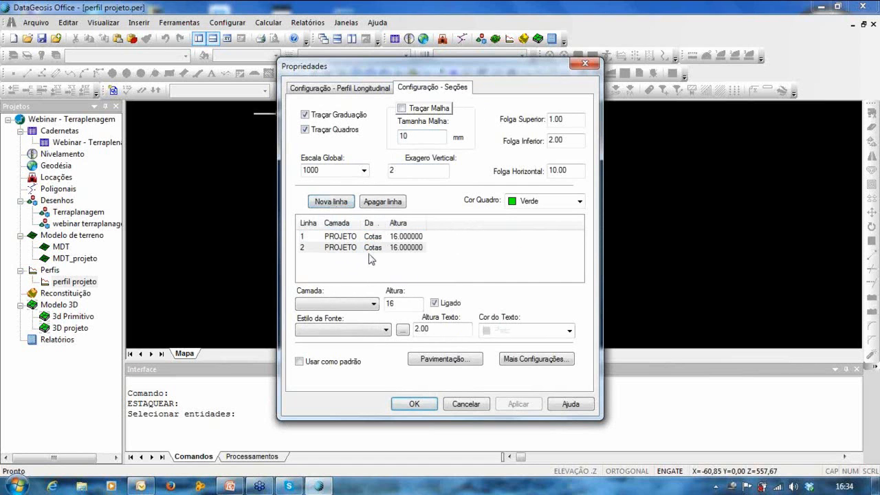
click(346, 303)
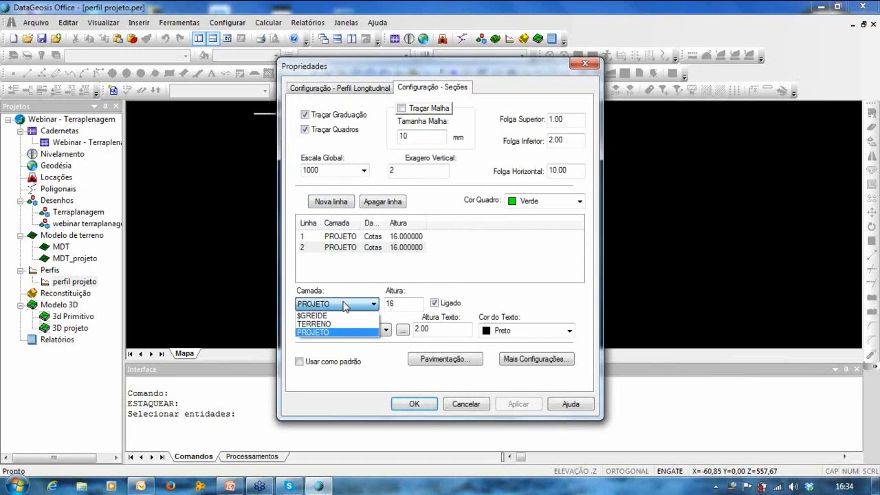
click(312, 324)
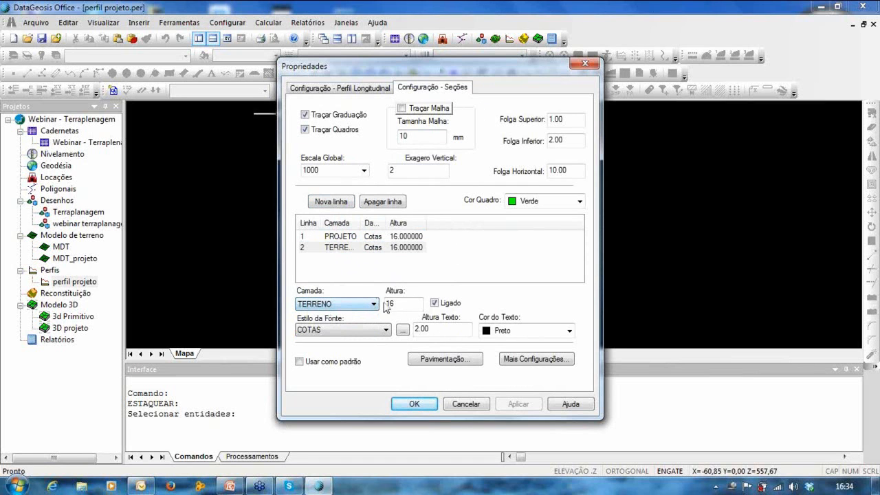
click(338, 276)
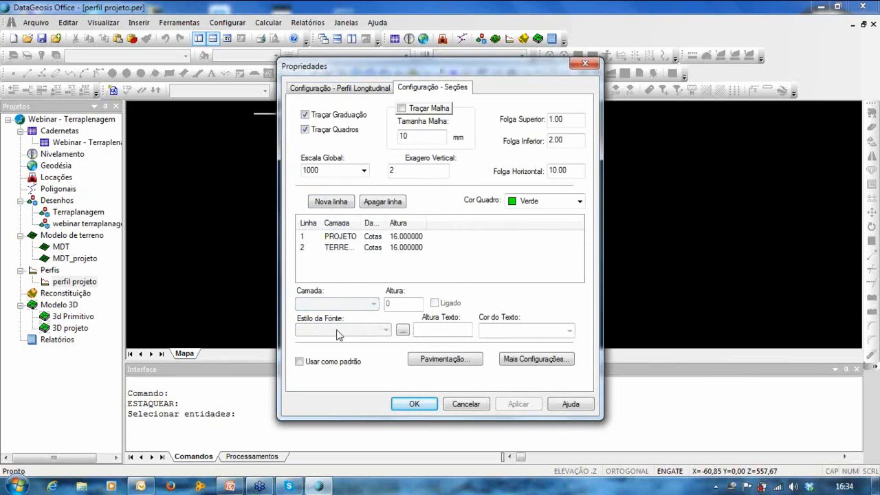
click(413, 404)
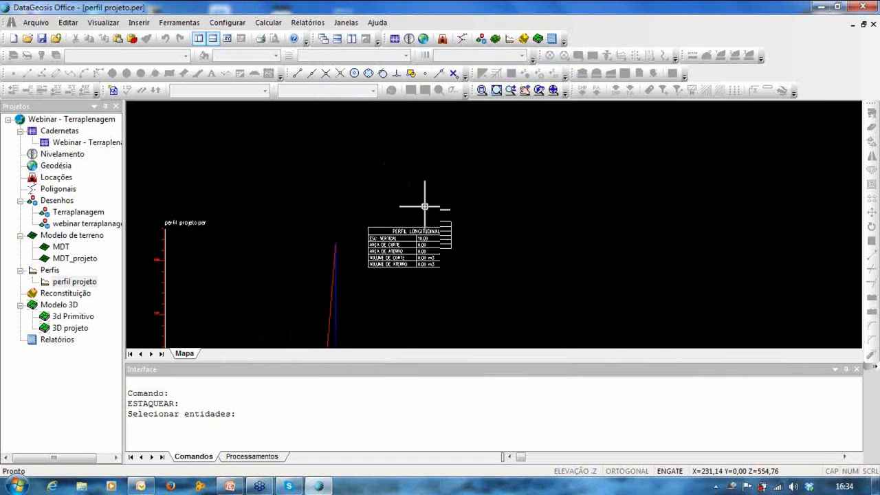
middle_drag(401, 253, 429, 199)
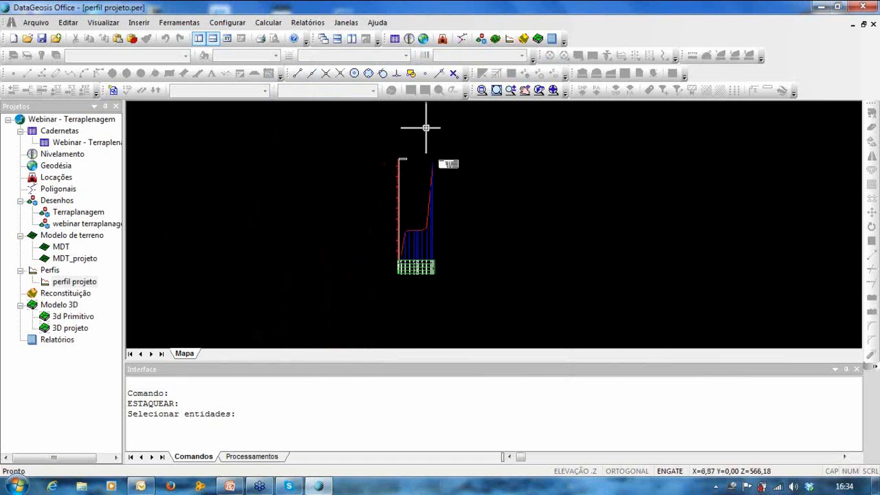
click(228, 23)
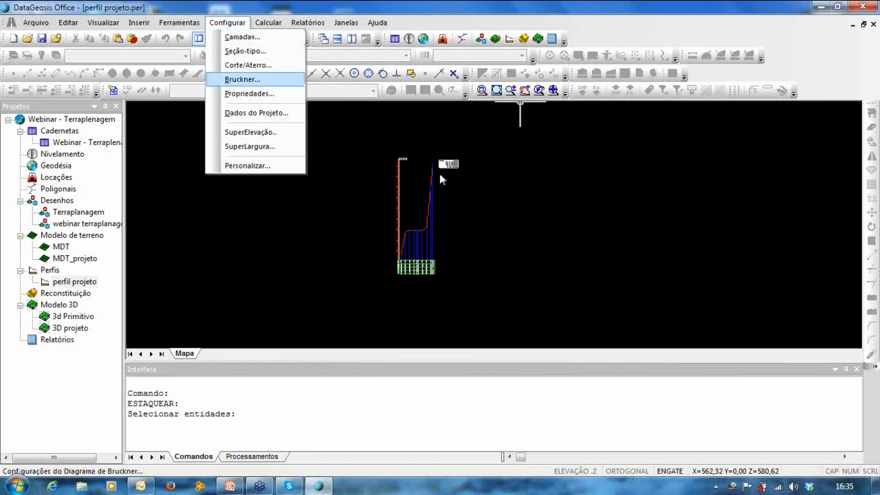
scroll(414, 201, up, 2)
middle_drag(414, 201, 399, 176)
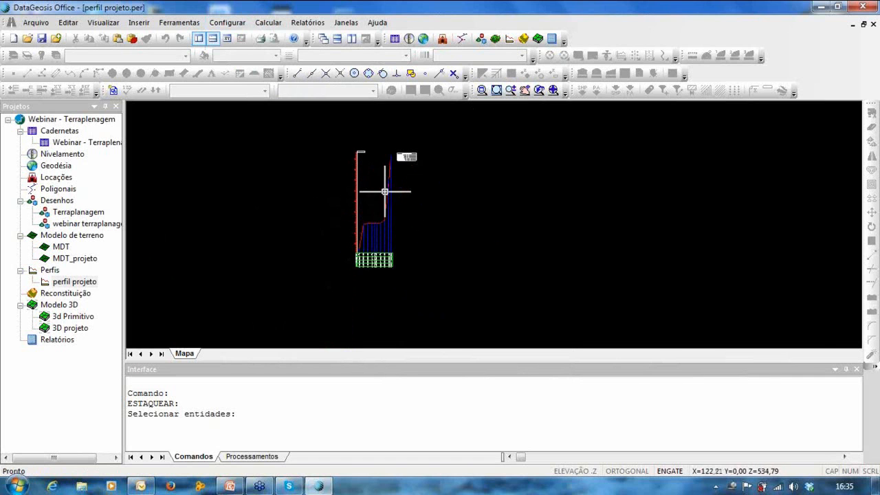
scroll(385, 240, up, 2)
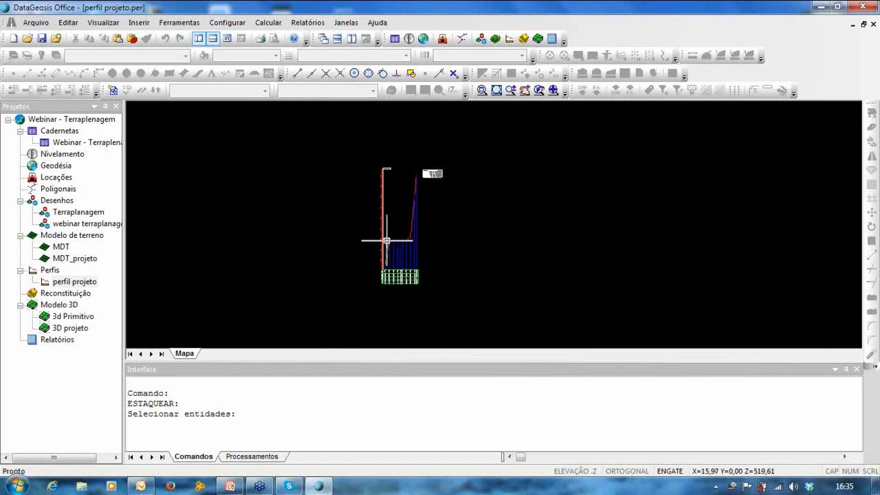
scroll(375, 205, down, 2)
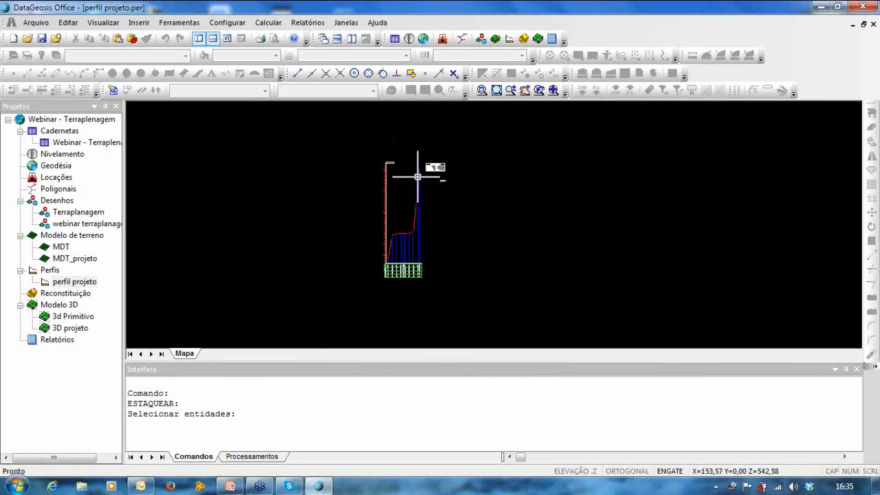
Create a new profile layer named Webinar with type MEDIÇÃO and colour Preto
click(227, 22)
click(234, 37)
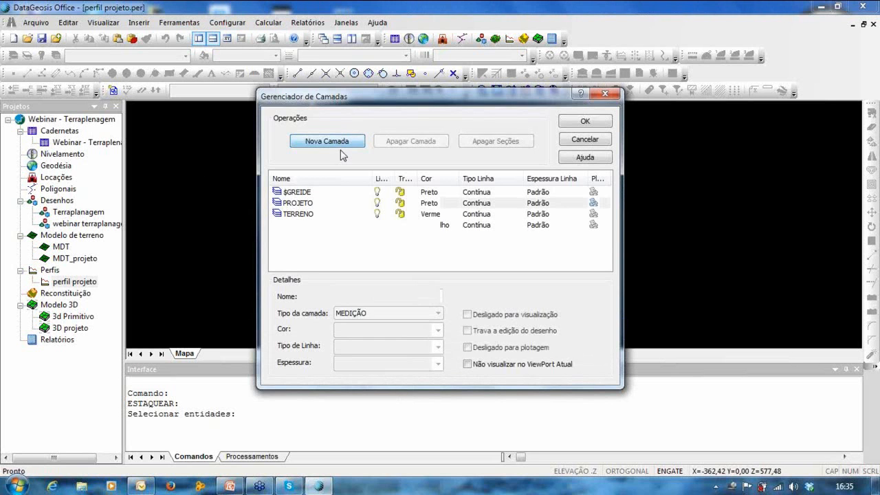
click(340, 144)
double_click(380, 295)
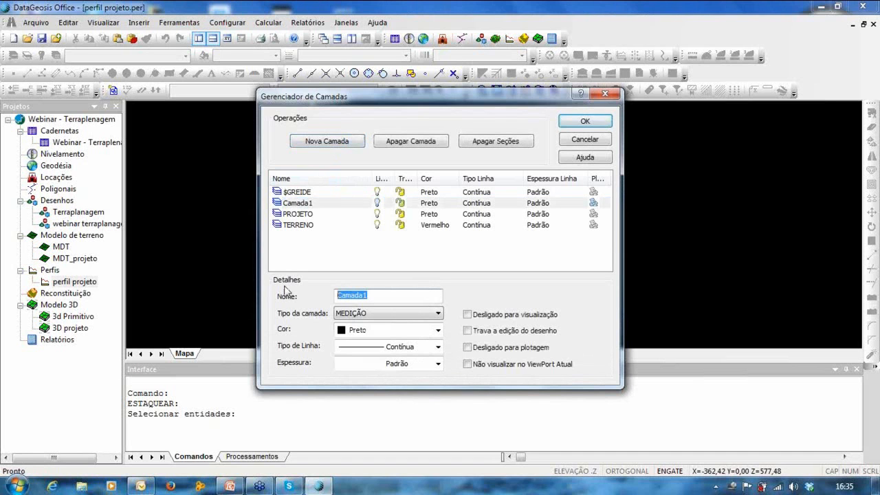
text(Webinar)
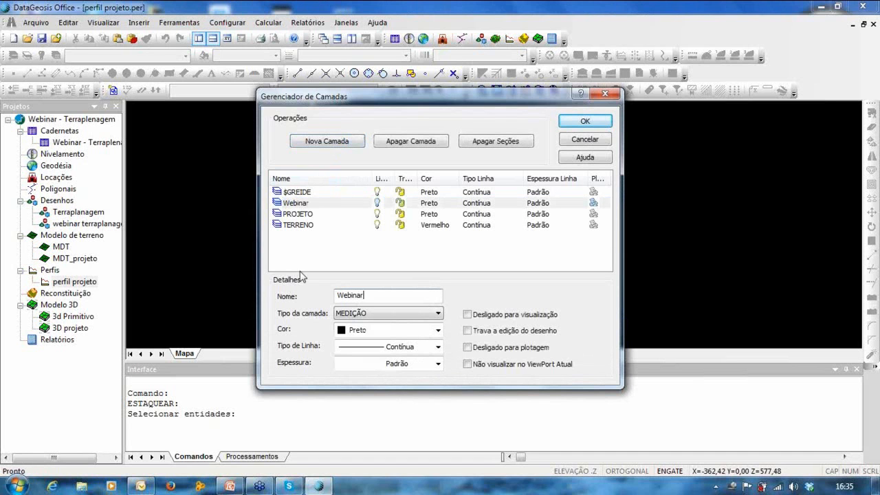
click(382, 330)
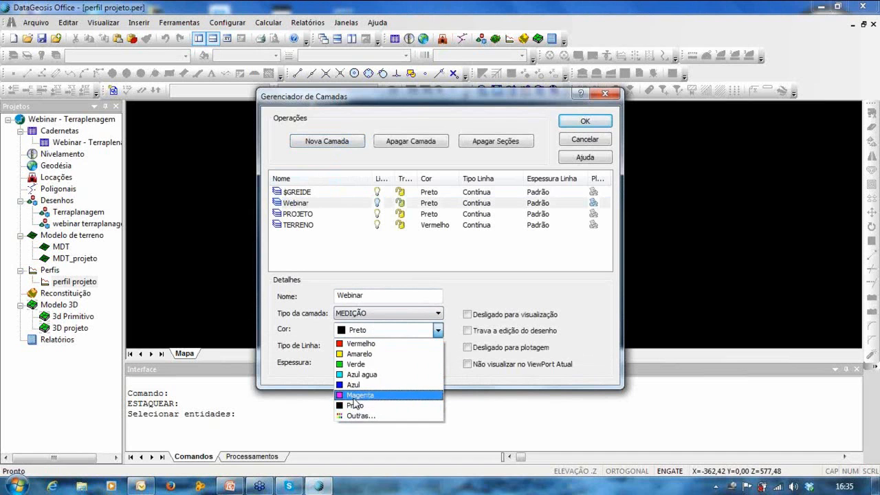
click(364, 404)
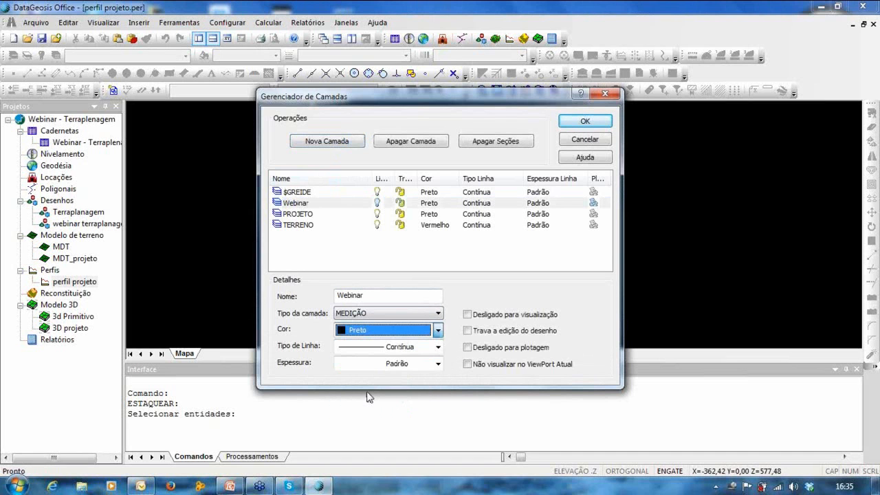
click(581, 124)
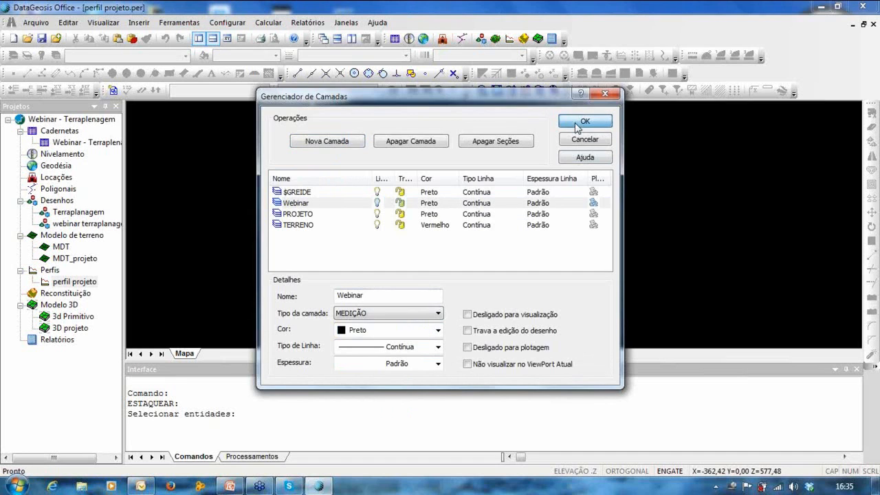
Start creating cross sections on the Webinar layer for stakes 0 to 7+8.615, taking the points from Modelo
click(178, 22)
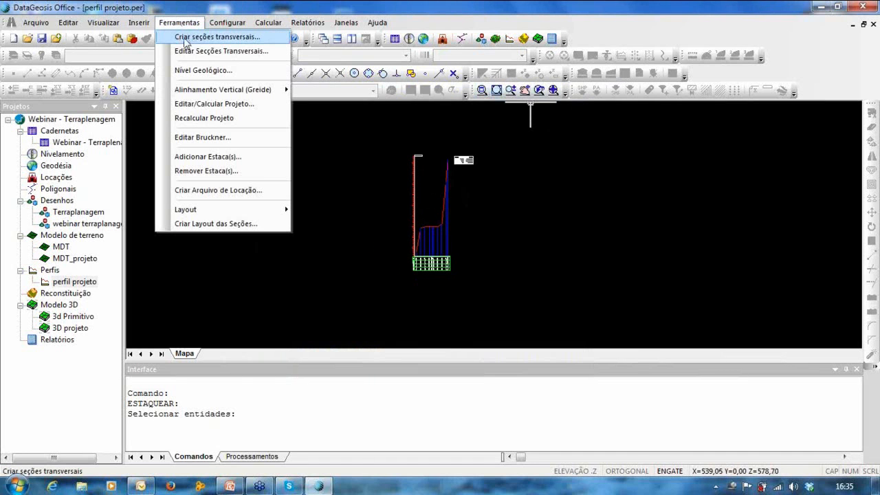
click(203, 38)
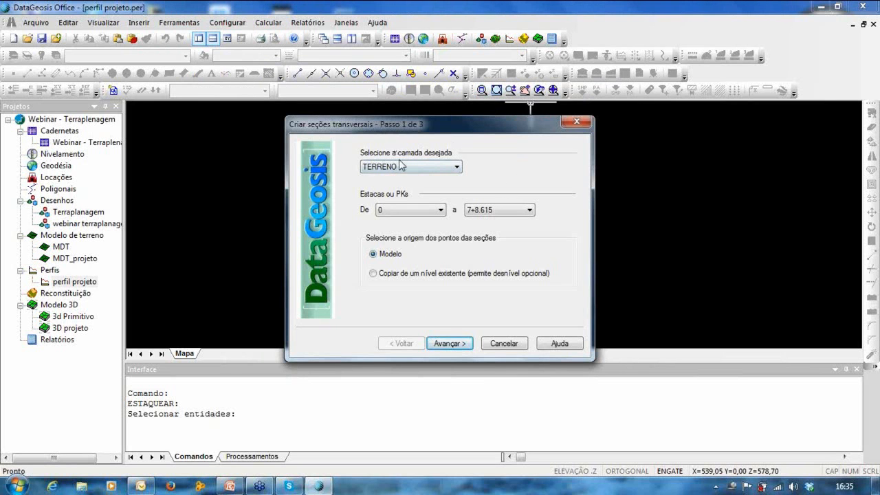
click(404, 171)
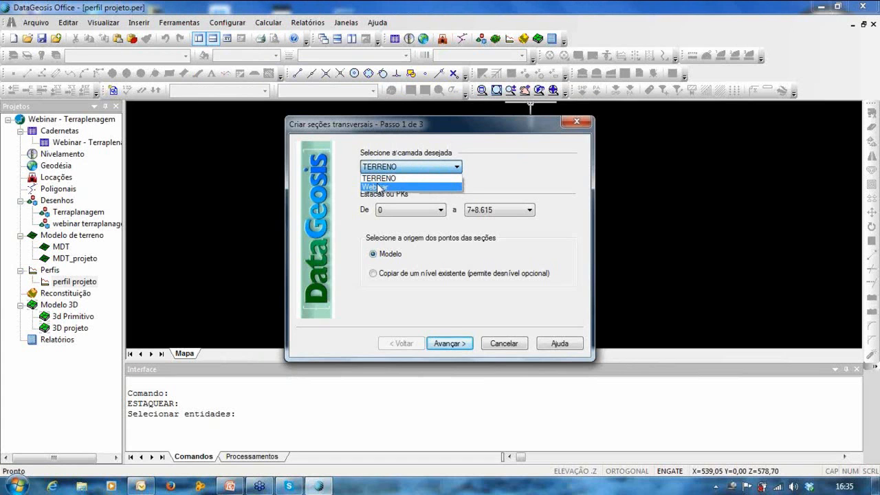
click(378, 186)
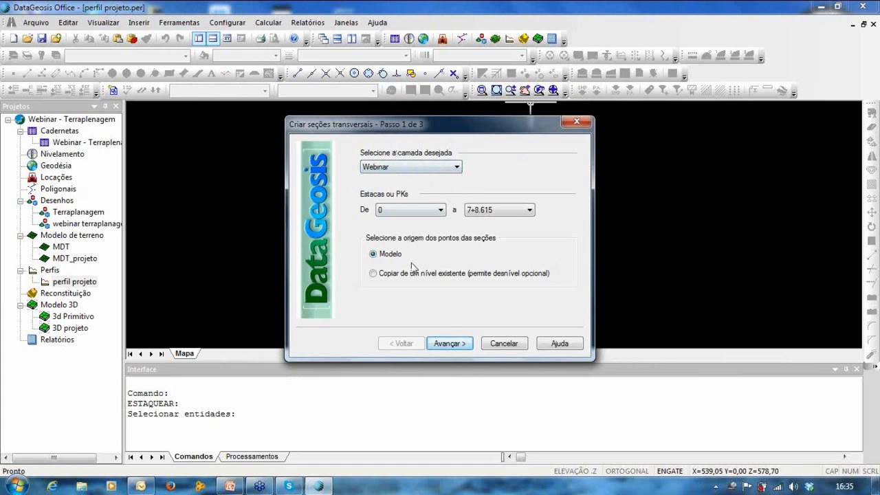
click(450, 343)
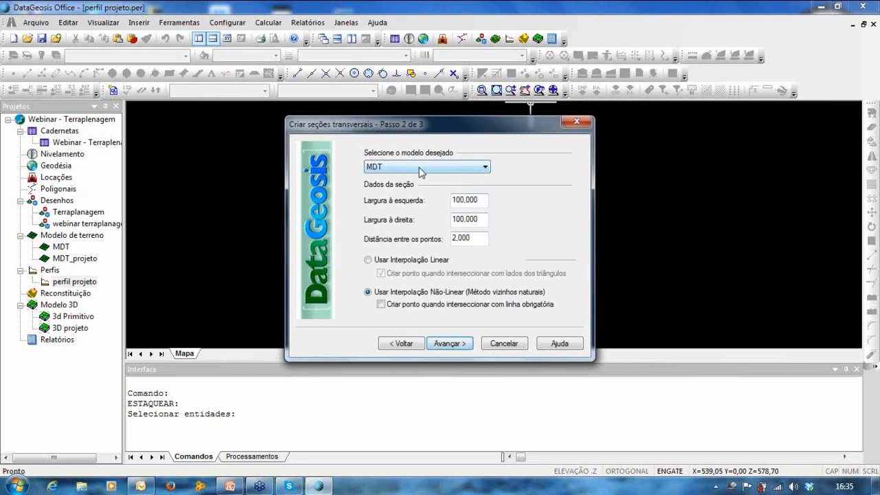
Generate the cross sections from the MDT model with 100 m left and right widths, 2 m point spacing and non-linear interpolation
click(420, 172)
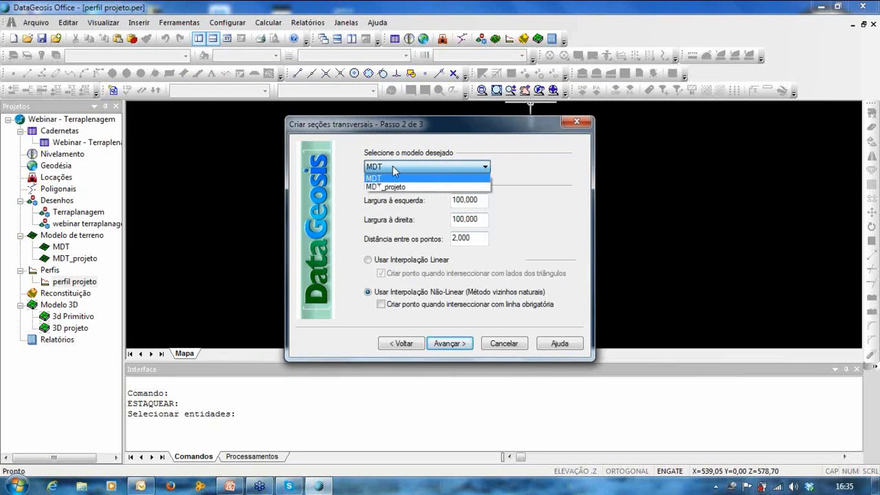
click(392, 167)
drag(448, 129, 724, 105)
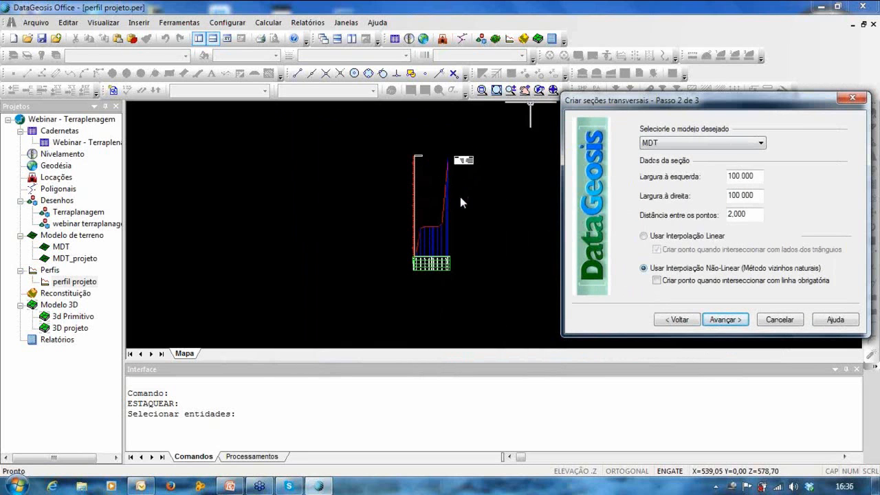
drag(597, 103, 312, 104)
click(371, 146)
click(377, 154)
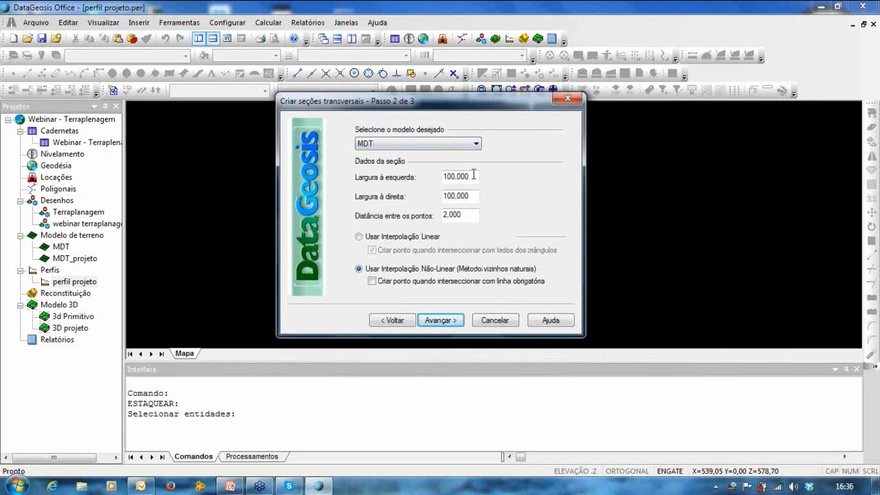
double_click(472, 177)
click(471, 198)
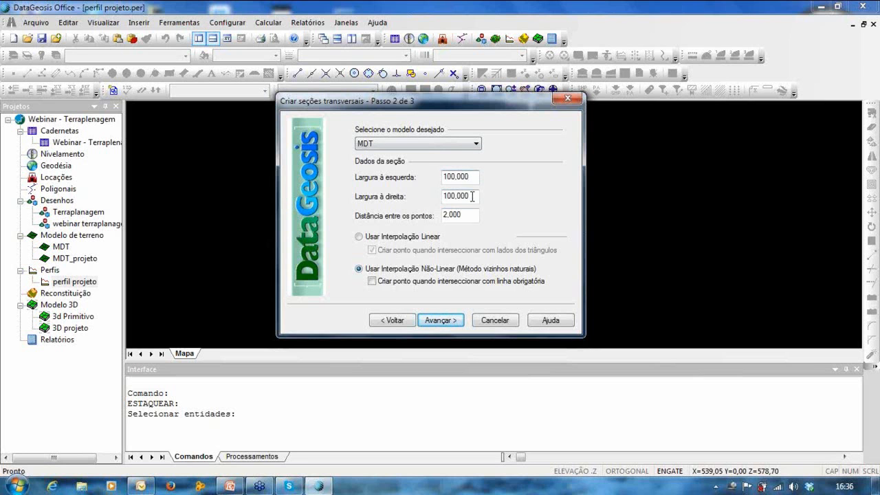
click(446, 324)
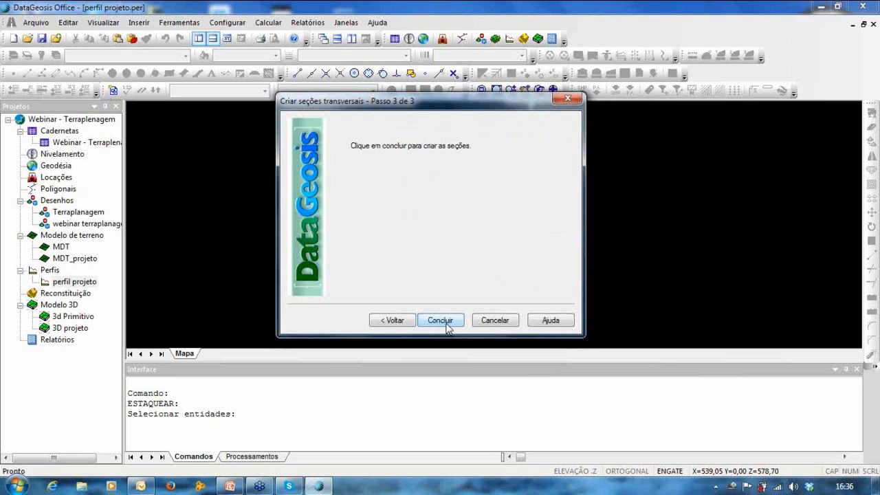
click(443, 322)
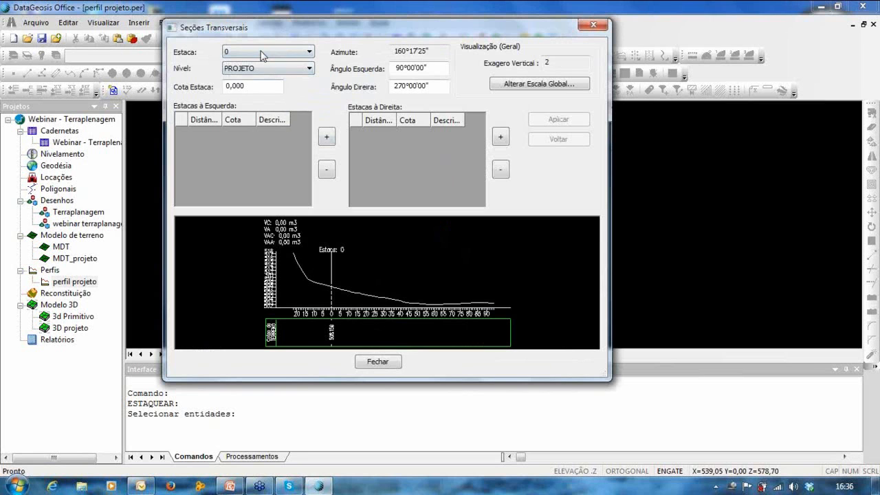
Review the generated cross sections at several stakes, including 7, 7+8.615 and 3+12.055, and close the section editor
click(262, 55)
click(257, 92)
click(256, 55)
click(241, 127)
click(270, 54)
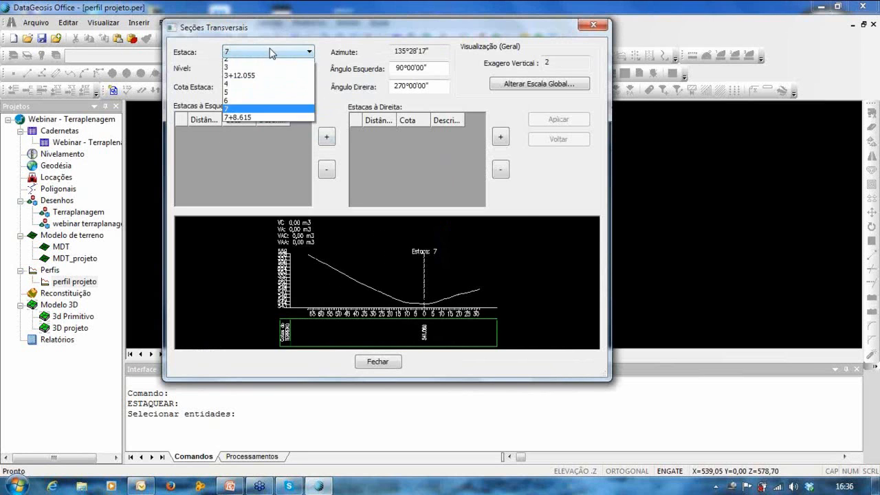
click(238, 116)
click(266, 52)
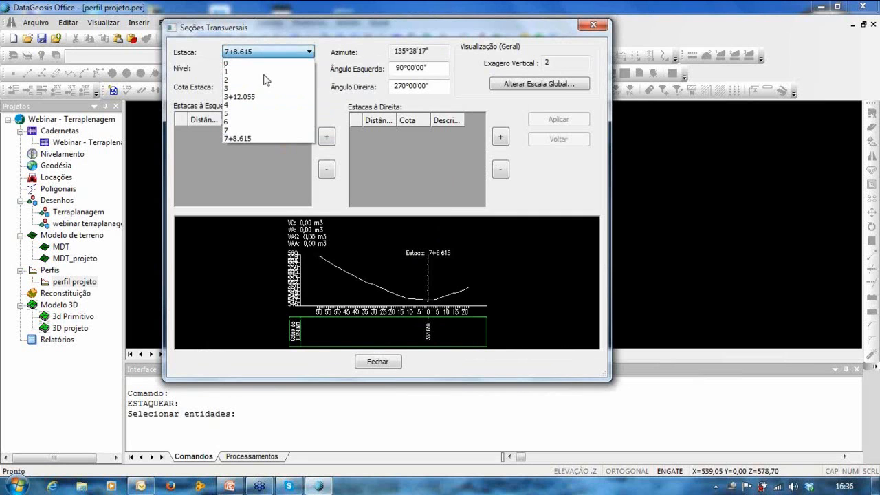
click(259, 96)
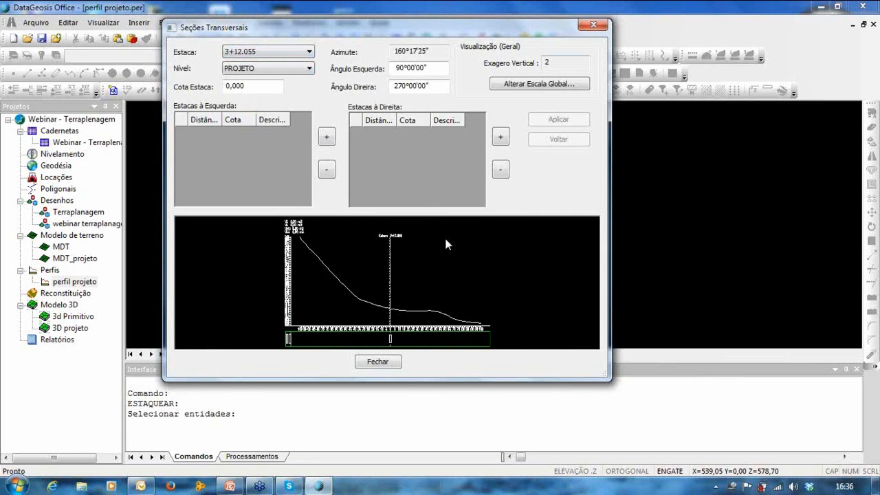
click(377, 362)
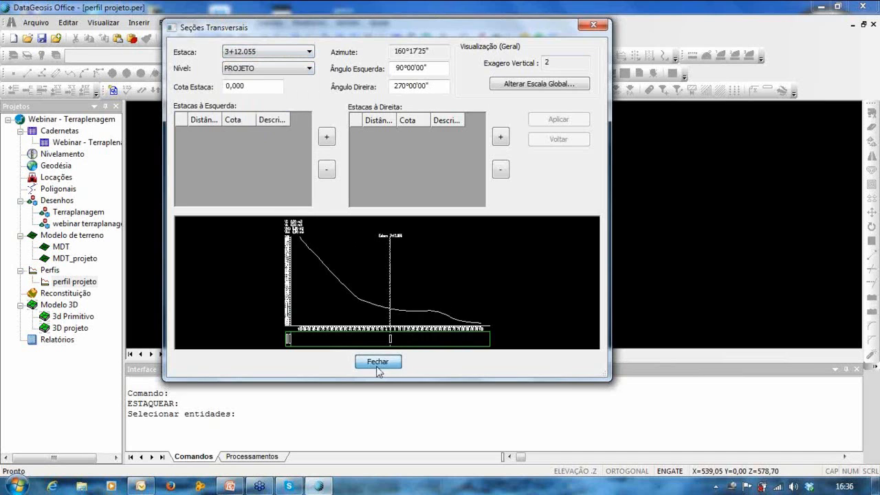
Examine the terrain and project lines of the longitudinal profile, from its upper end down to the stake table
scroll(371, 246, up, 2)
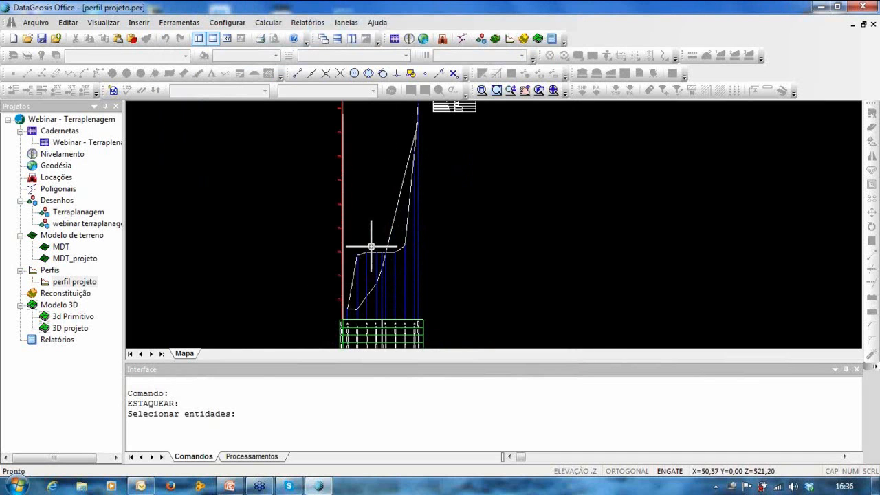
scroll(406, 178, up, 2)
middle_drag(404, 204, 386, 320)
scroll(400, 233, up, 2)
scroll(415, 170, down, 4)
middle_drag(437, 249, 457, 185)
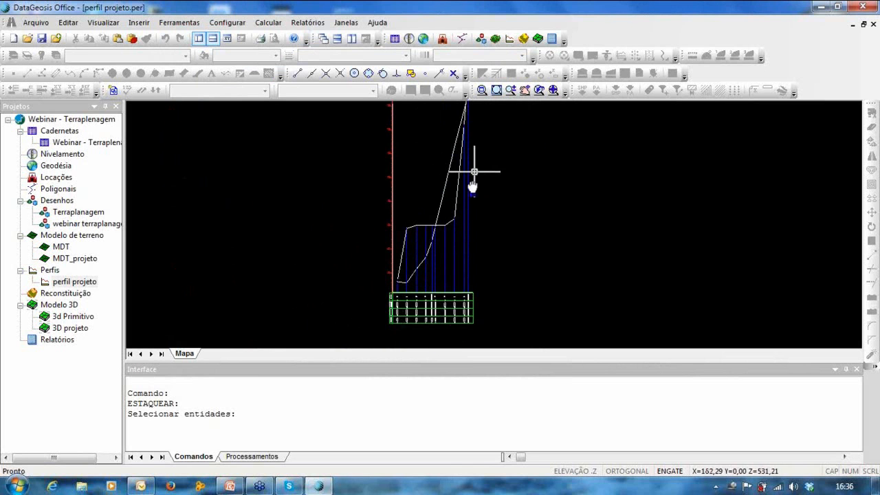
middle_drag(474, 172, 466, 261)
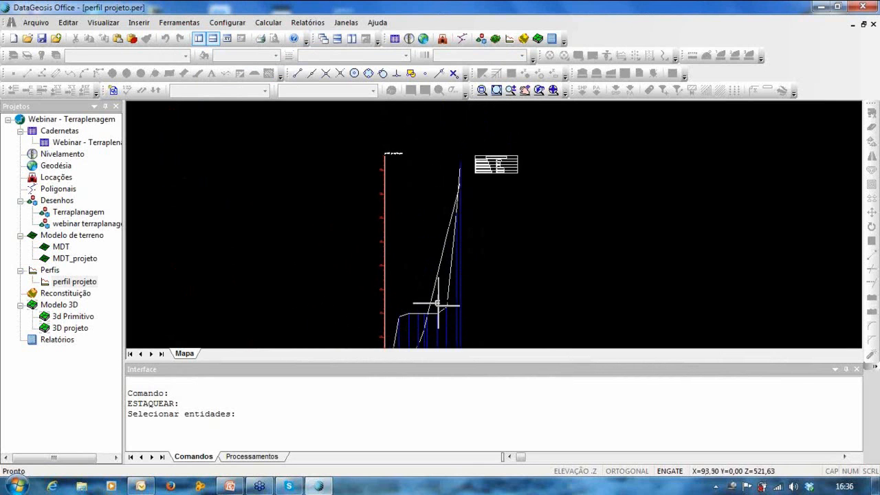
mouse_move(393, 323)
middle_down()
mouse_move(389, 247)
mouse_move(389, 261)
middle_up()
scroll(389, 261, down, 2)
scroll(397, 254, up, 1)
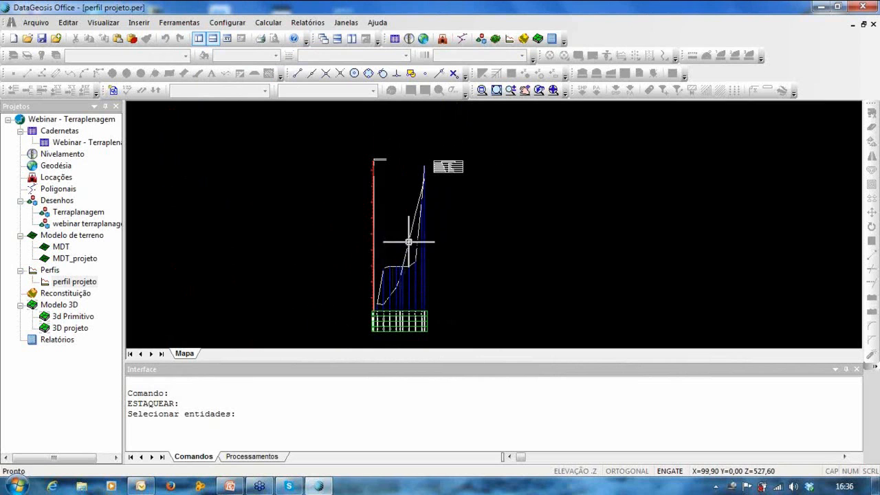
click(179, 22)
click(192, 49)
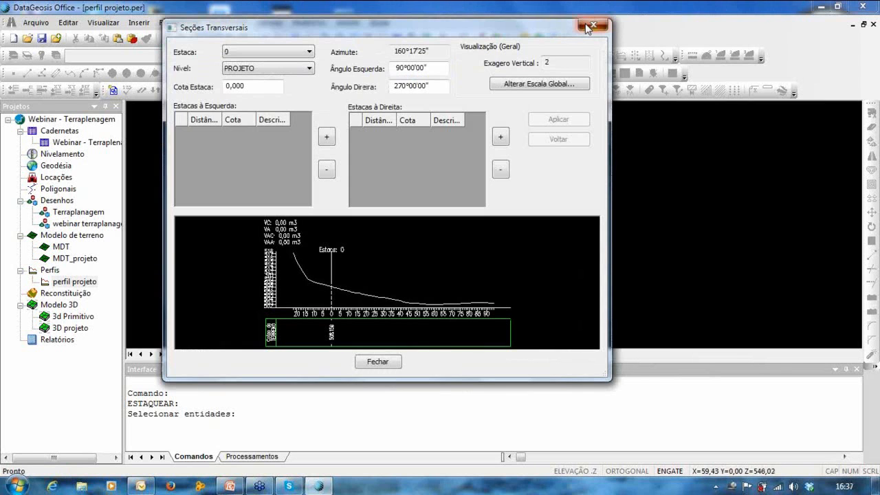
click(593, 26)
Create cross sections on the TERRENO layer for stakes 0 to 7+8.615 from the MDT_projeto model, with 100 m side widths and 2 m point spacing
click(178, 22)
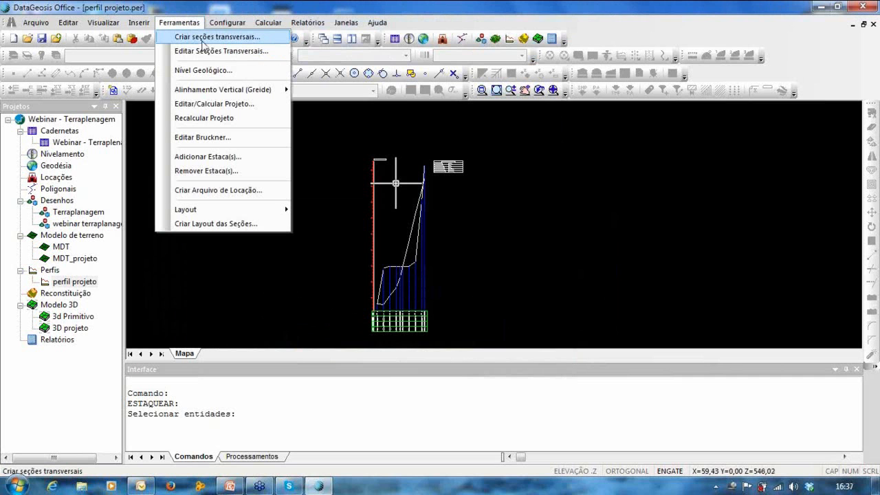
click(202, 38)
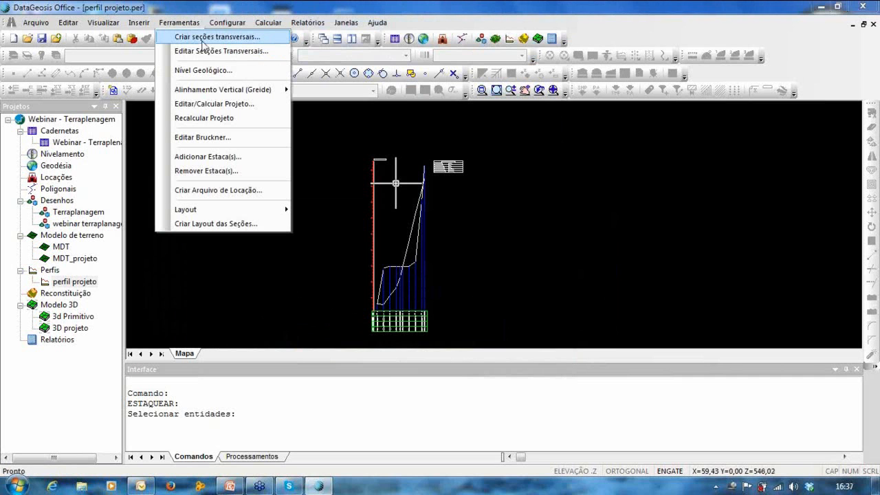
click(415, 168)
click(415, 169)
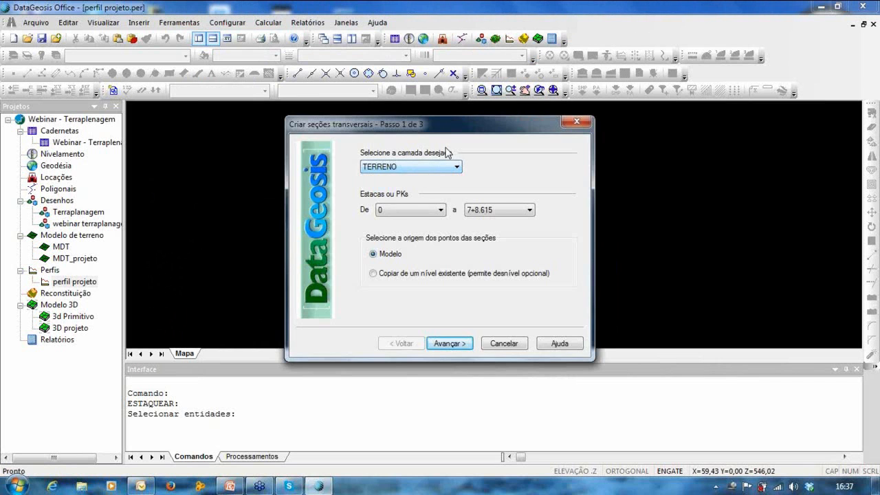
drag(540, 124, 526, 96)
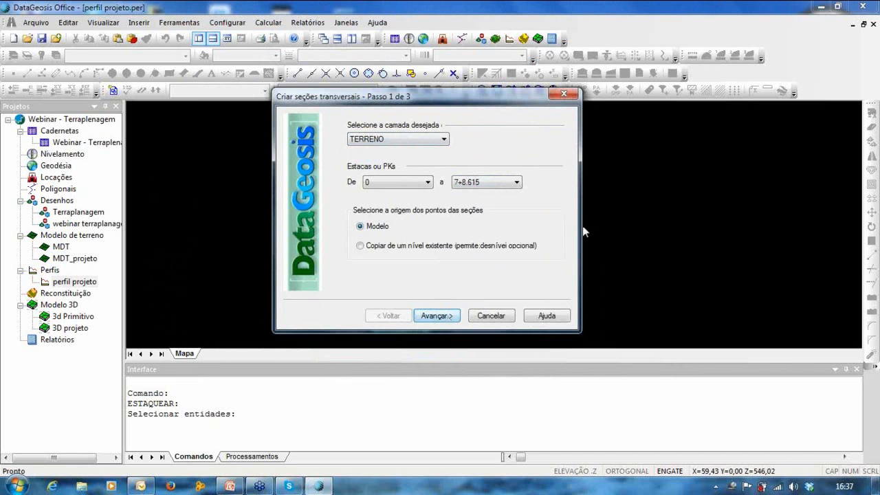
click(435, 315)
click(431, 140)
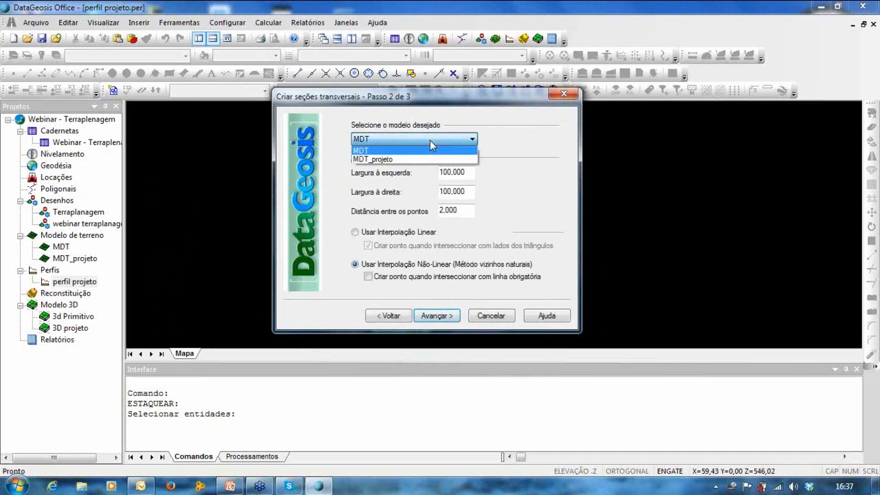
click(376, 160)
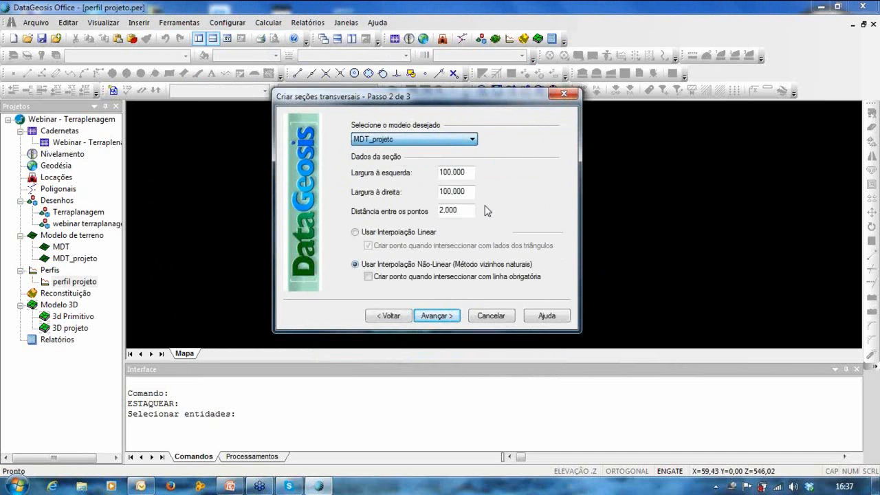
click(432, 315)
click(435, 318)
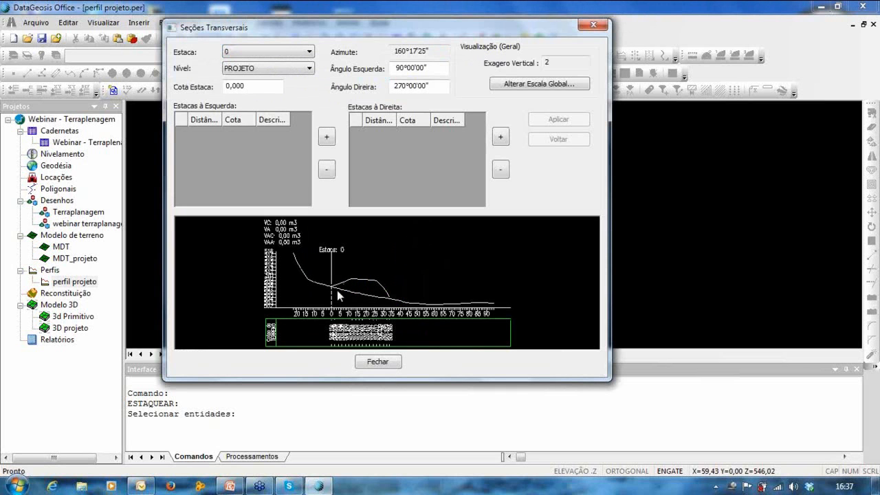
Compare the terrain and project lines in the cross sections at stakes 3+12.055 and 7, and close the section editor
click(263, 53)
click(241, 92)
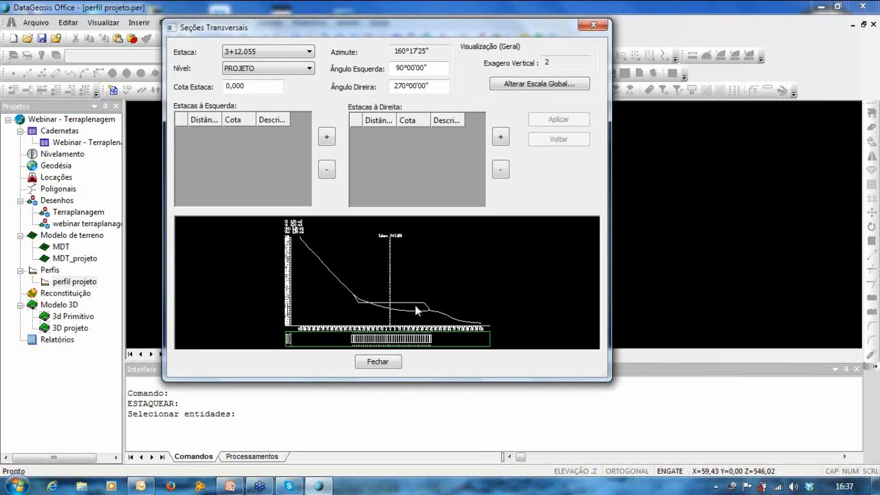
click(269, 54)
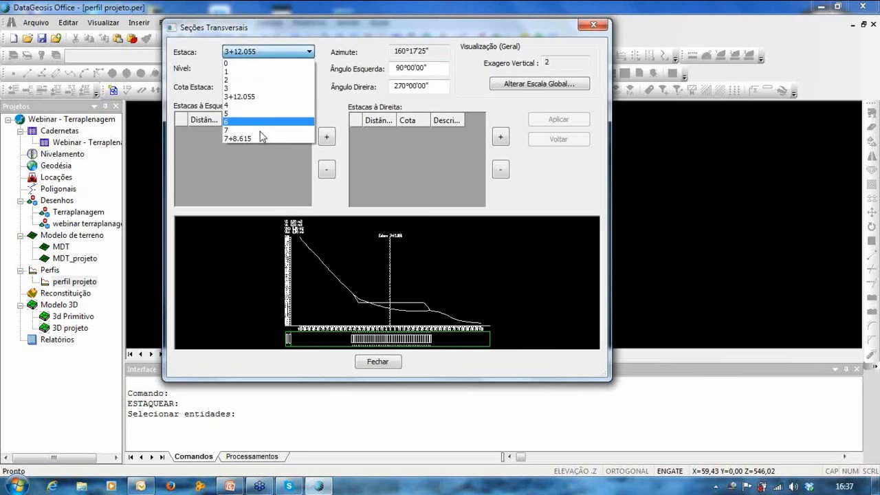
click(238, 130)
click(268, 52)
click(247, 130)
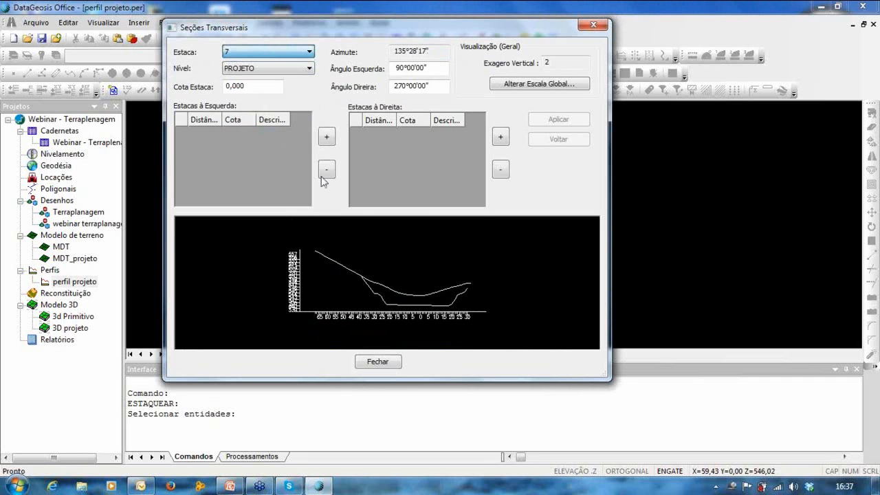
click(384, 362)
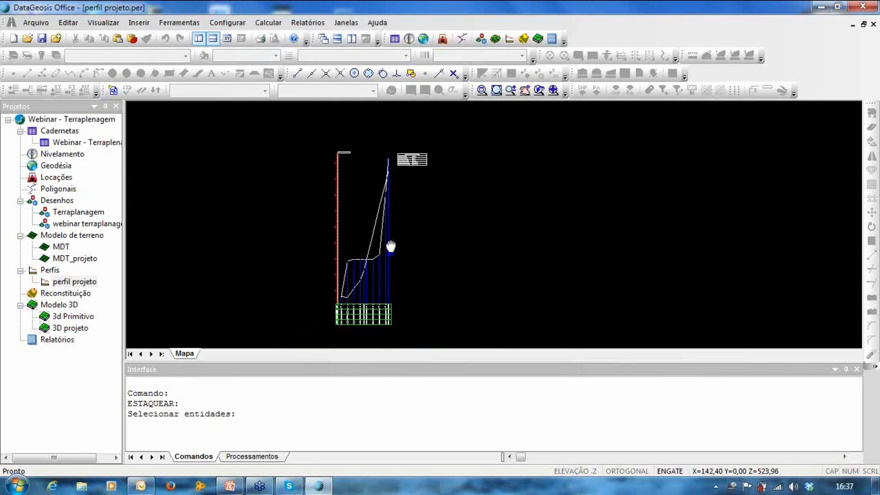
Calculate the volume between the TERRENO and Webinar layers for stakes 0 to 7+8.615 using the Semi-distância formula
click(268, 22)
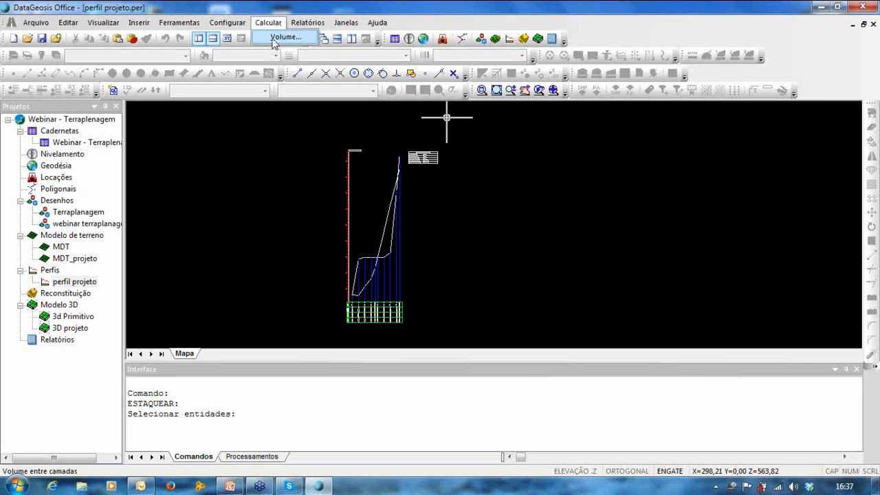
click(274, 39)
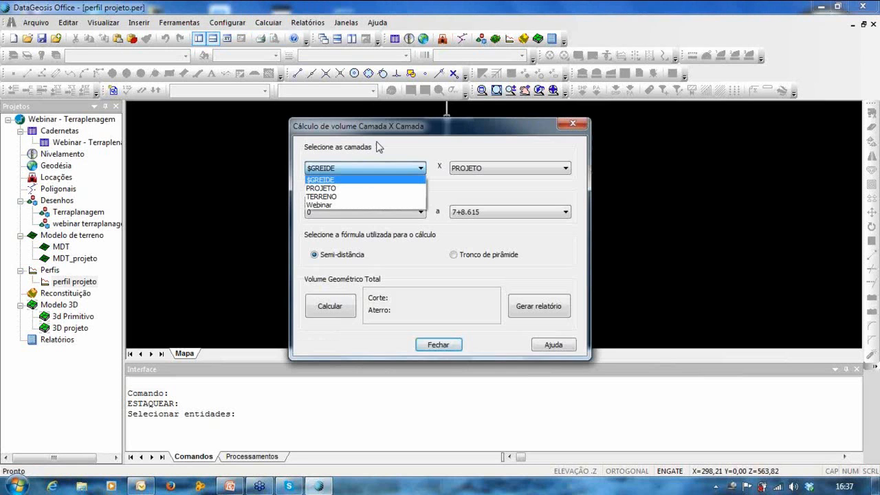
click(356, 129)
click(341, 170)
click(320, 197)
click(474, 173)
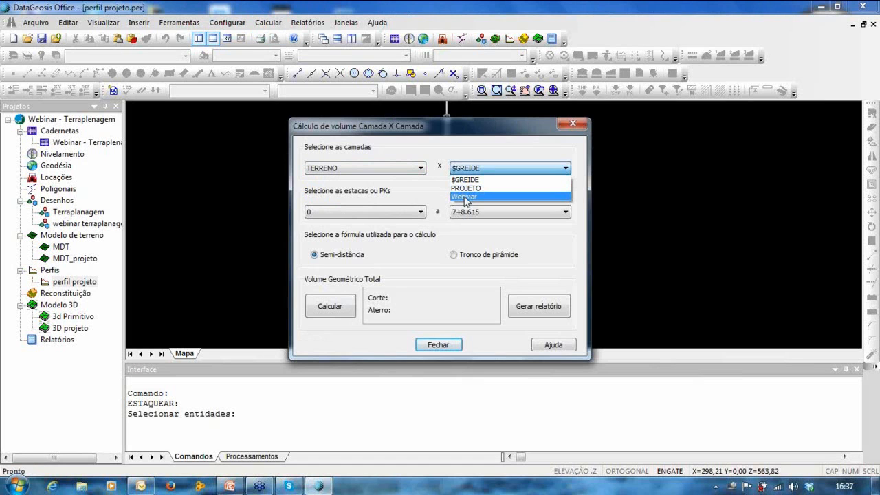
click(465, 197)
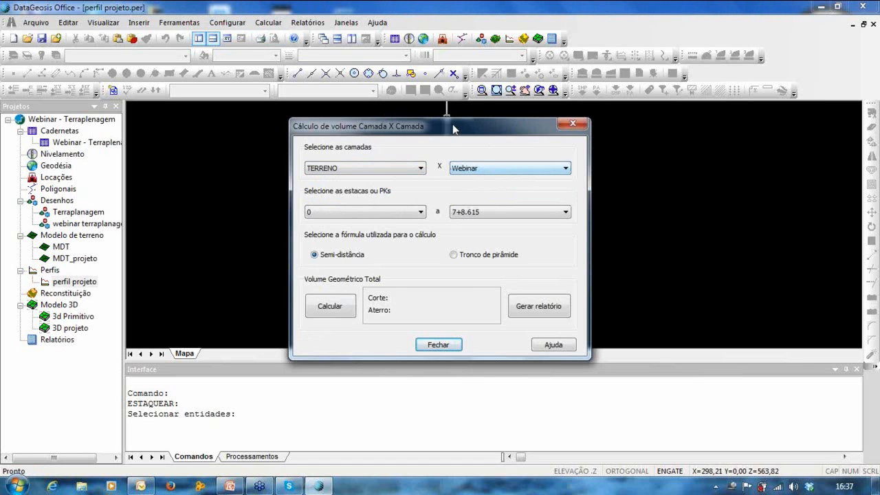
drag(454, 129, 527, 108)
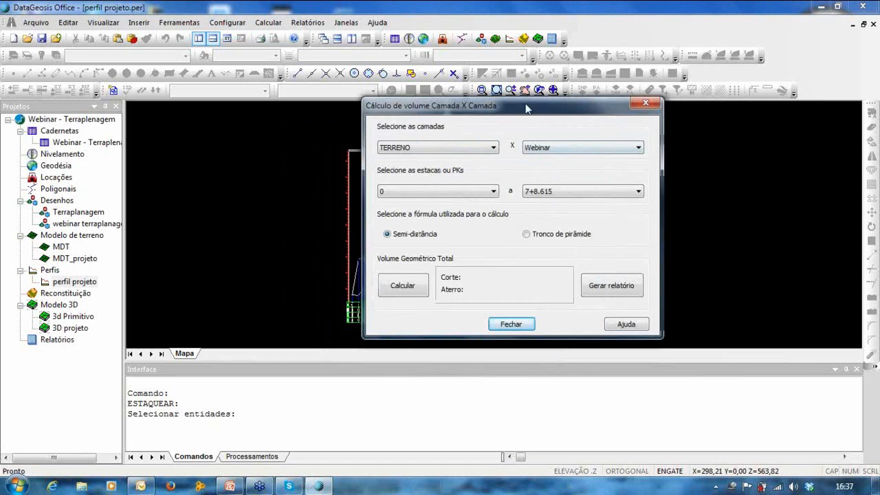
click(391, 288)
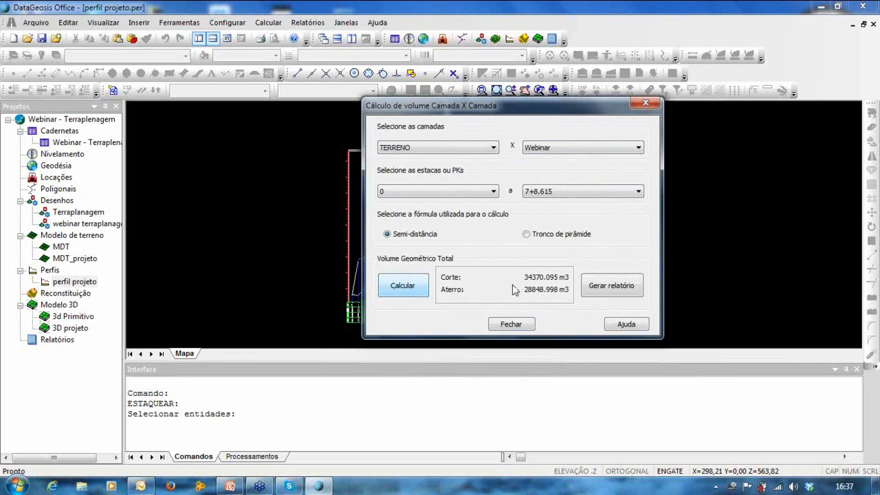
Generate a volume report named "volume projeto terraplanagem" and close the volume calculation
drag(477, 105, 542, 102)
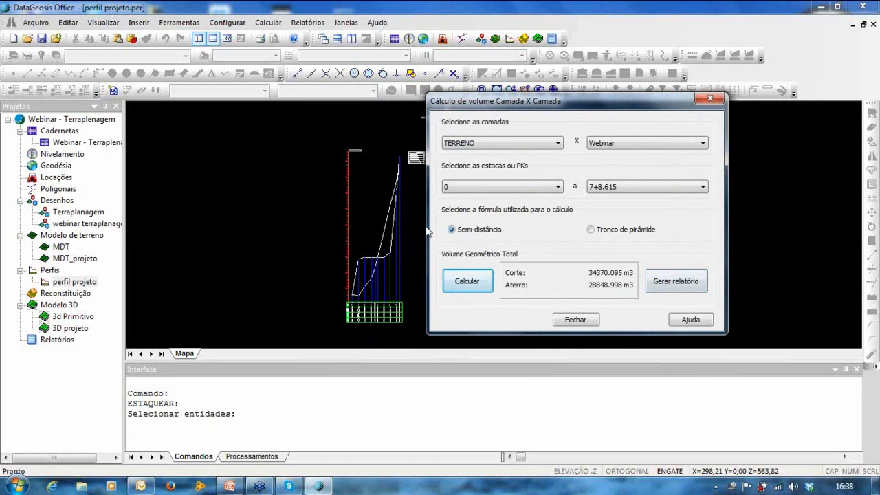
click(683, 286)
text(volume projeto te)
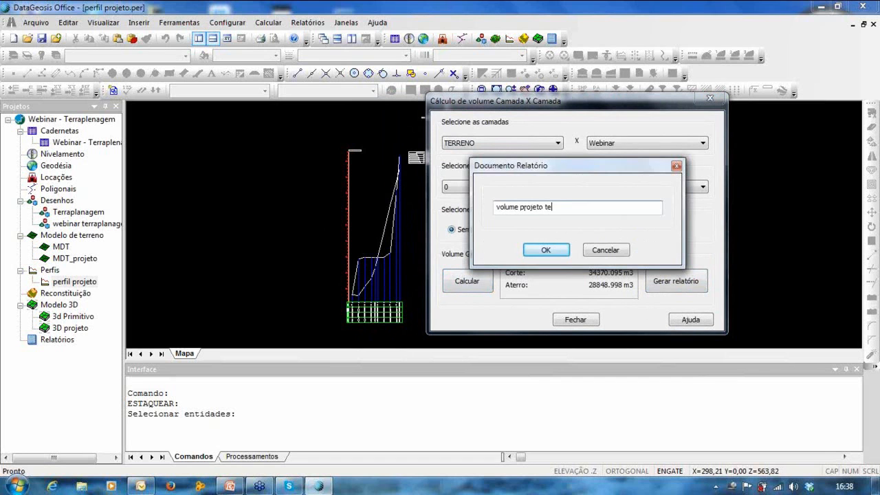
text(rraplanagem)
key(Return)
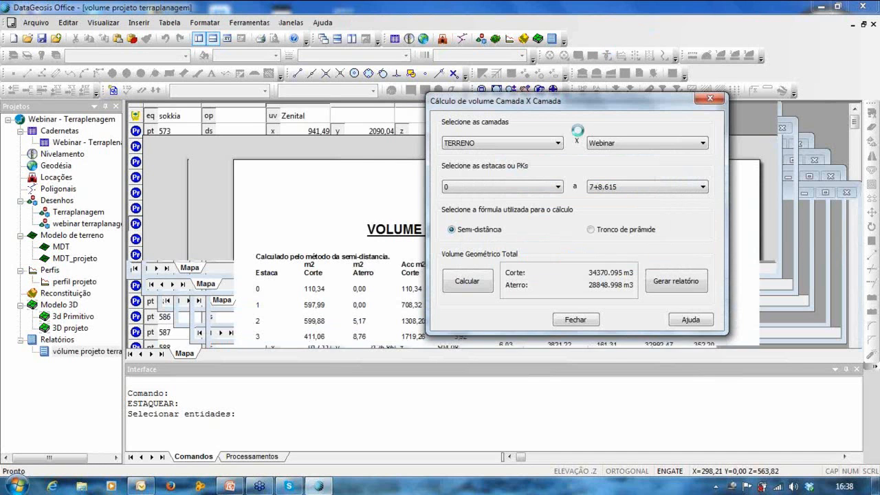
click(573, 319)
Review the section areas and total cut and fill volumes in the report, and return to the perfil projeto profile
scroll(419, 233, down, 3)
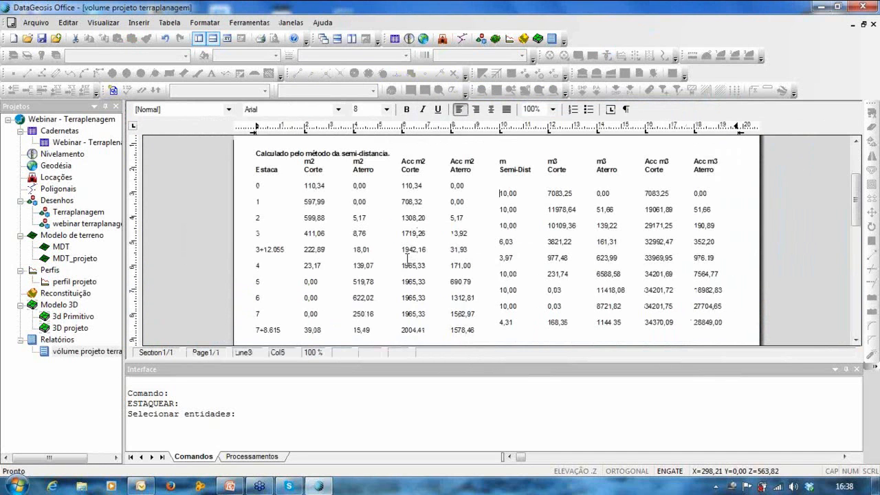
scroll(391, 222, up, 2)
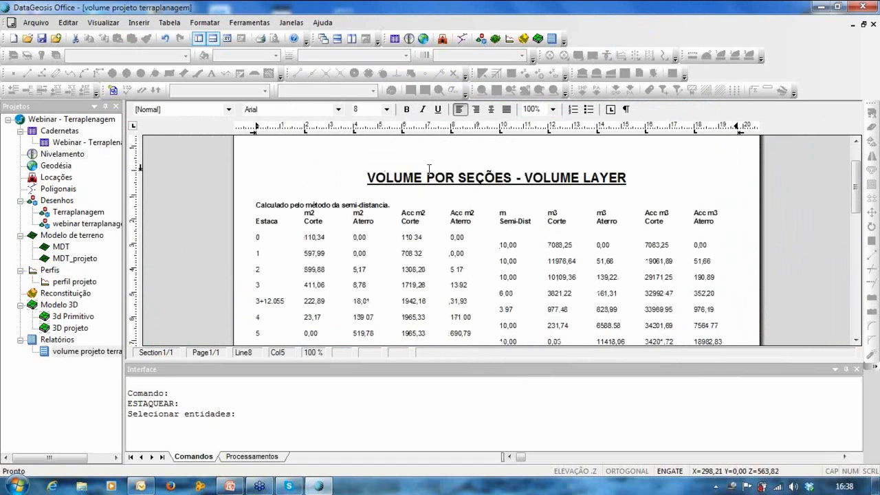
scroll(270, 249, down, 2)
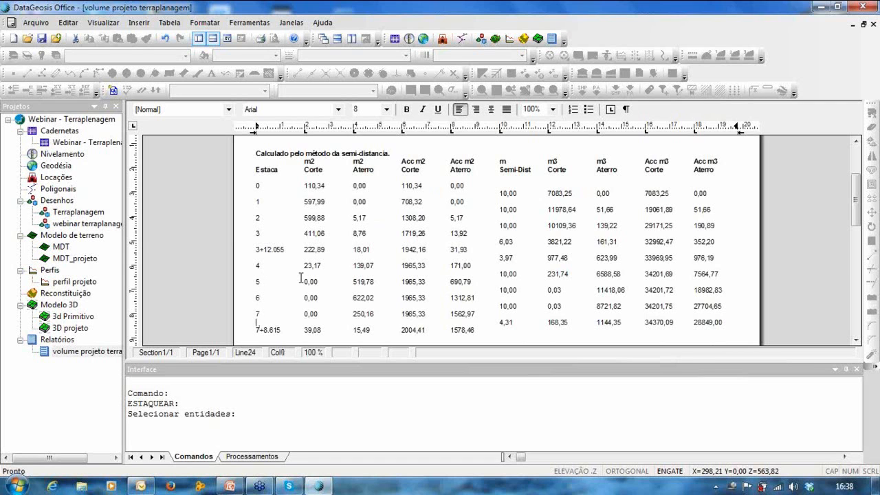
scroll(301, 278, down, 6)
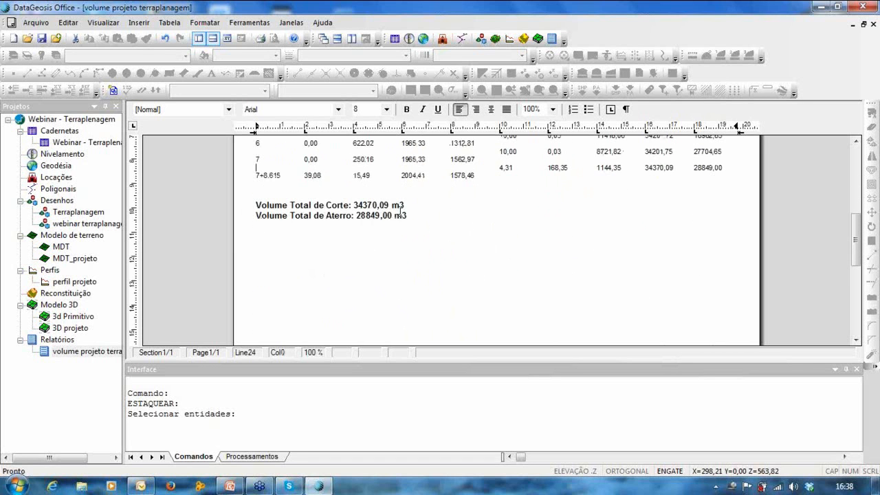
double_click(77, 285)
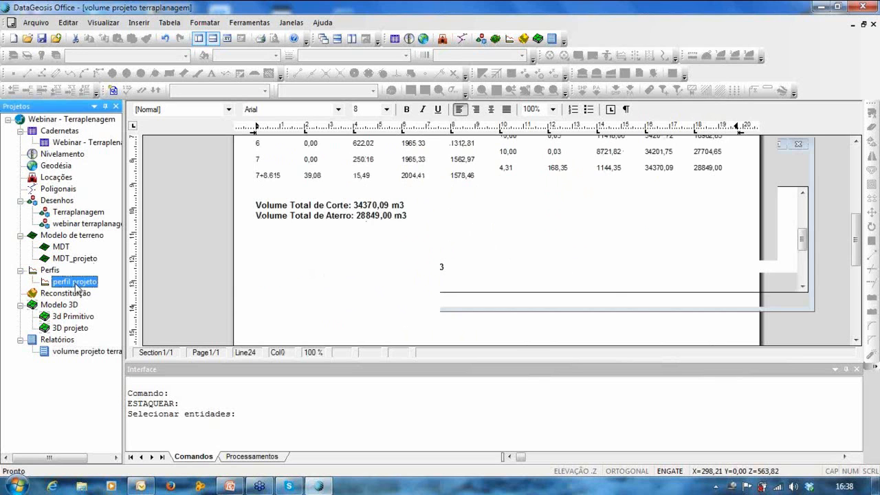
scroll(465, 183, up, 5)
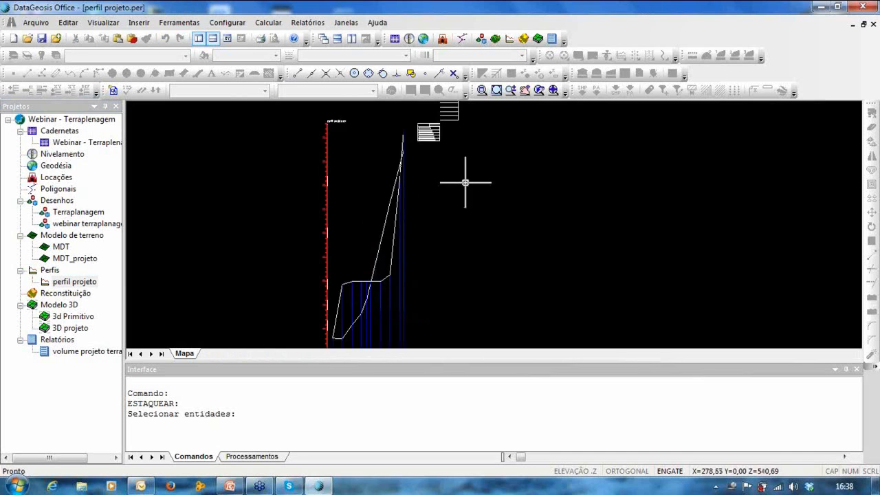
Configure the profile's cut/fill areas with TERRENO as the source layer and Webinar as the destination layer
scroll(717, 165, down, 2)
scroll(544, 255, down, 3)
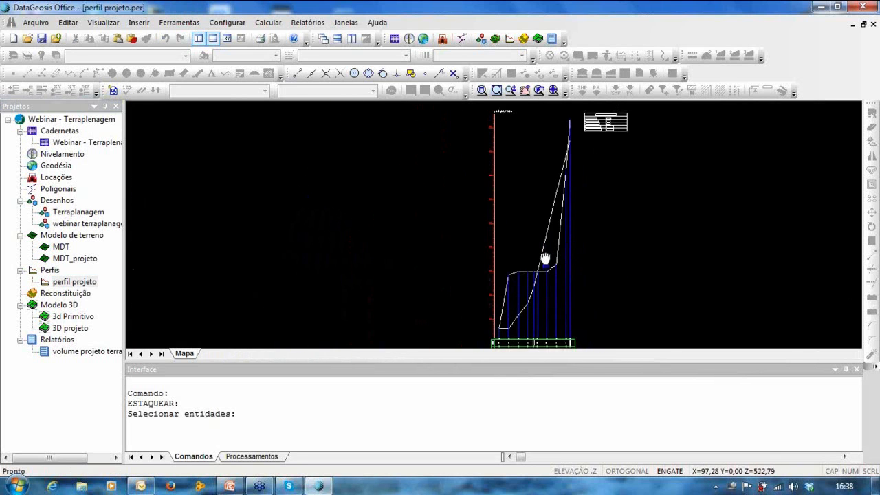
click(229, 26)
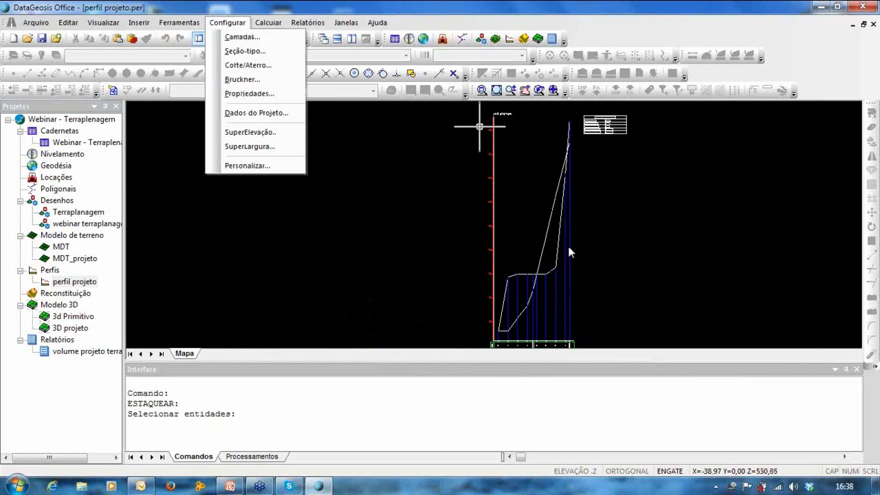
click(256, 65)
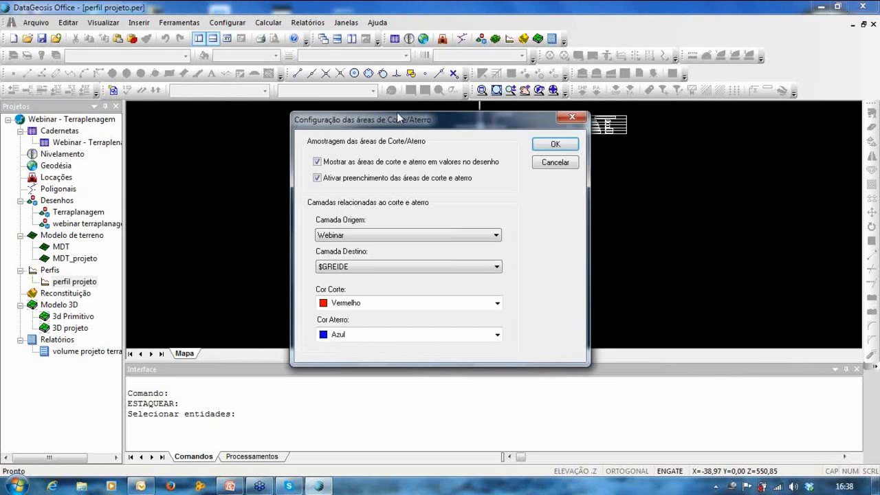
drag(338, 120, 145, 66)
click(153, 180)
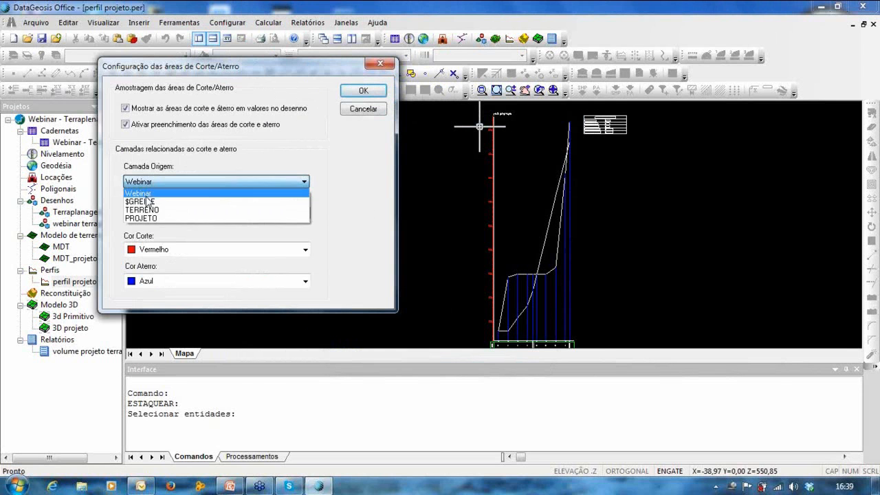
click(143, 210)
click(154, 213)
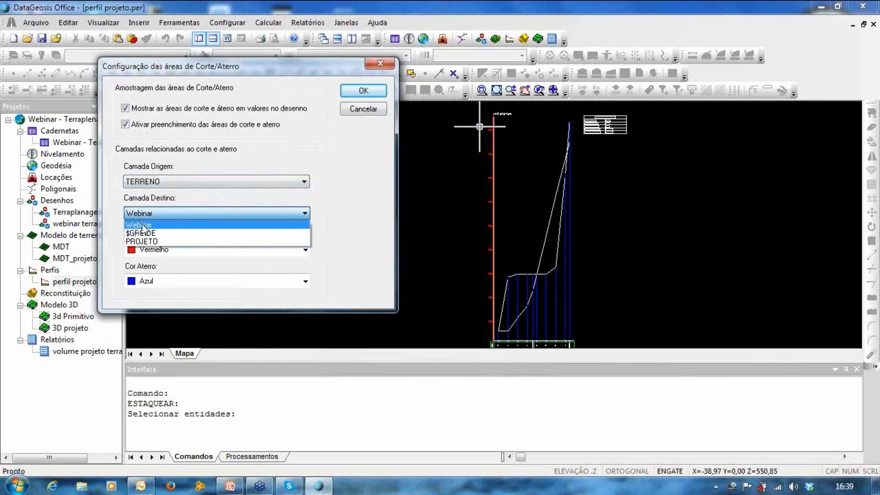
click(142, 227)
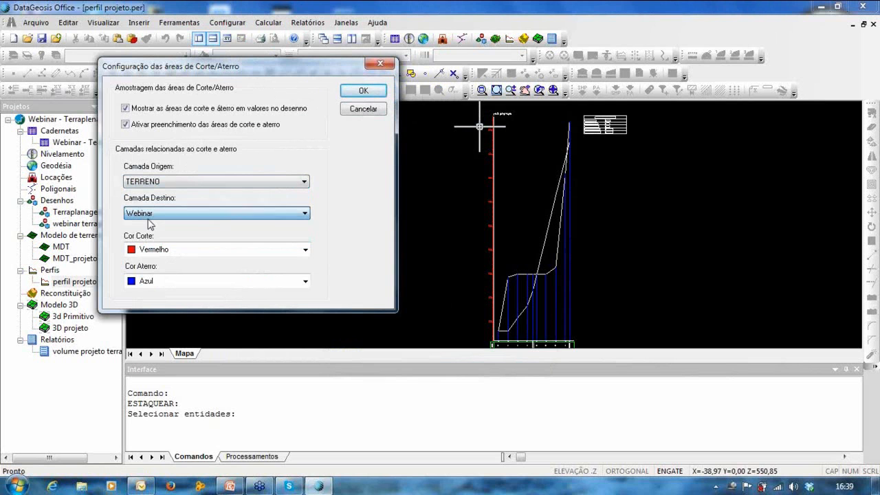
click(362, 91)
Examine the coloured cut and fill areas along the profile between the terrain and project lines
mouse_move(488, 244)
middle_down()
mouse_move(408, 215)
mouse_move(377, 278)
middle_up()
scroll(389, 295, up, 5)
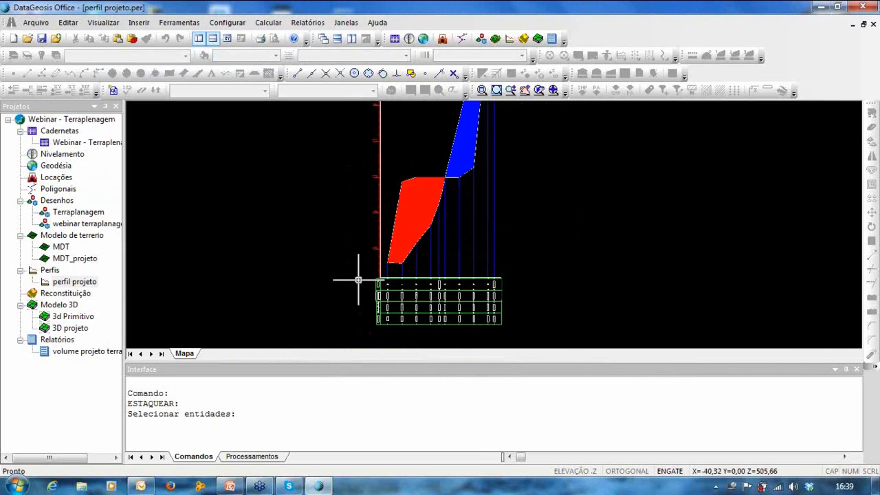
scroll(377, 227, up, 3)
mouse_move(461, 151)
middle_down()
mouse_move(456, 141)
mouse_move(346, 323)
middle_up()
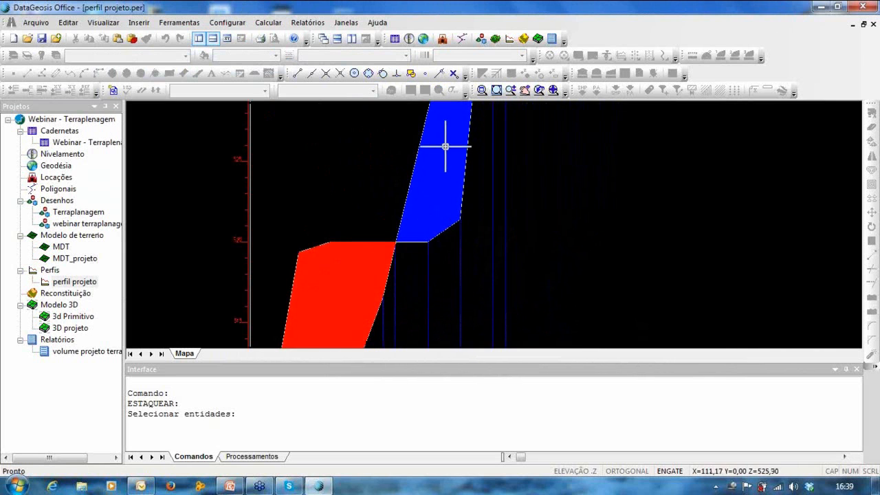
scroll(432, 160, down, 6)
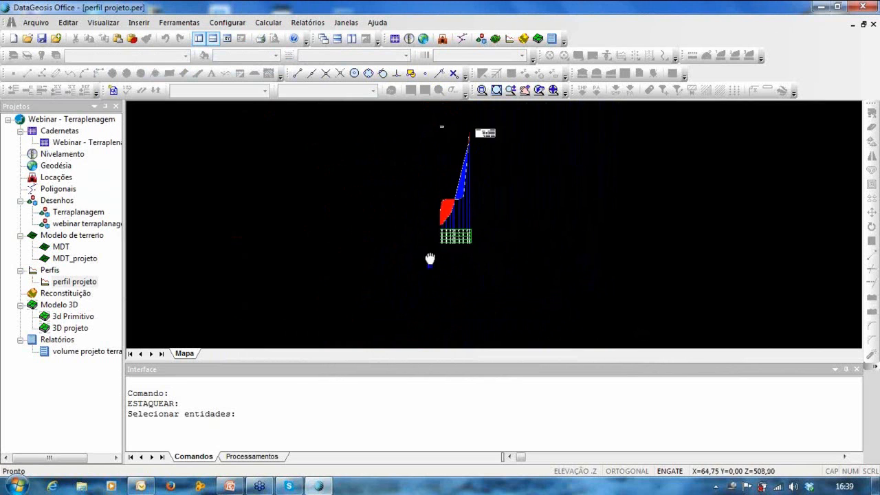
scroll(434, 239, up, 2)
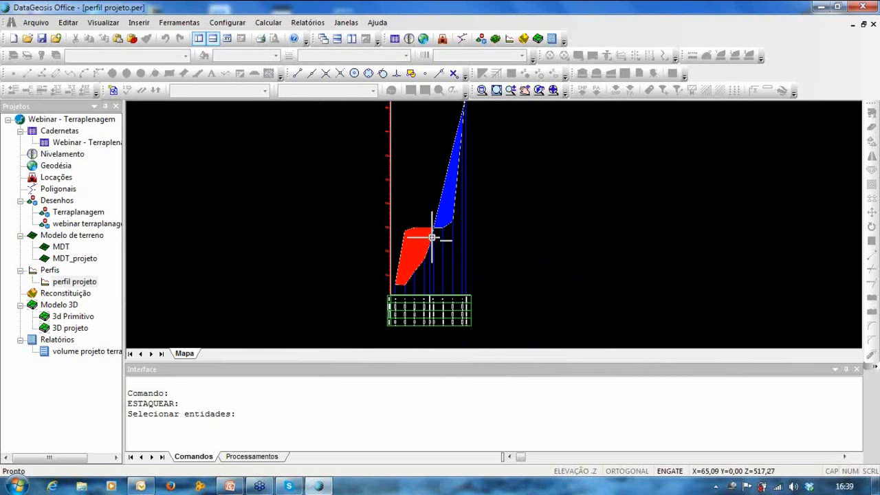
scroll(406, 333, up, 2)
scroll(378, 220, down, 3)
middle_drag(379, 220, 392, 307)
middle_drag(392, 261, 399, 193)
scroll(412, 249, up, 2)
scroll(359, 213, down, 2)
middle_drag(360, 212, 382, 279)
View the MDT_projeto and MDT terrain models, and return to the perfil projeto profile
click(68, 261)
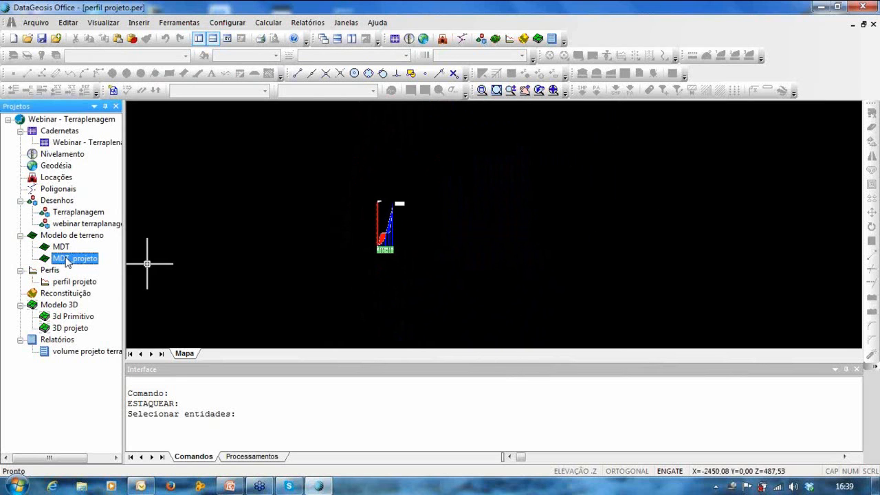
double_click(68, 260)
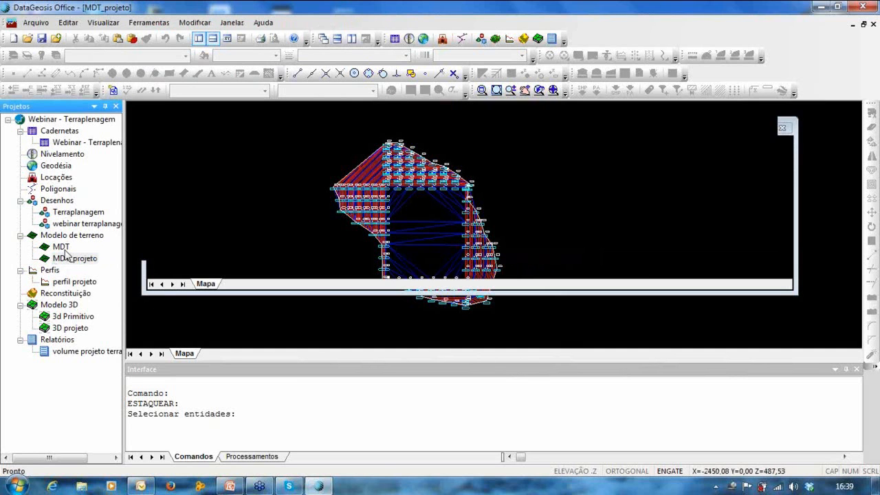
double_click(63, 248)
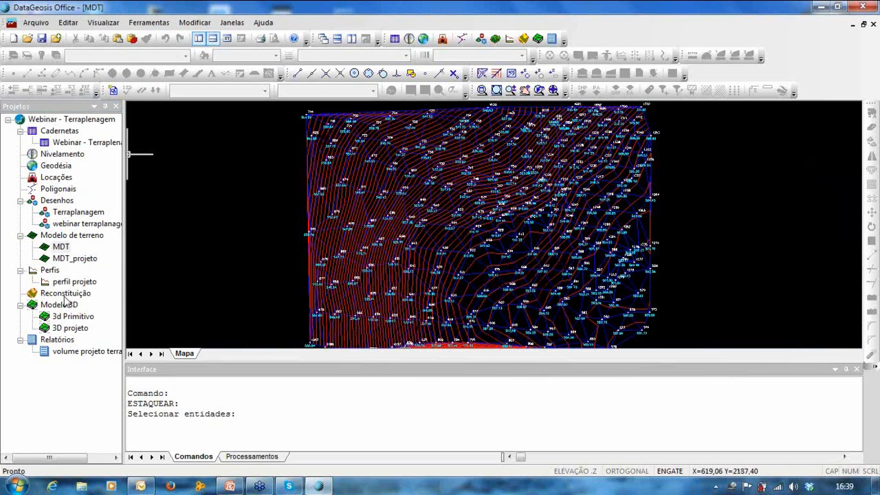
click(69, 286)
double_click(69, 286)
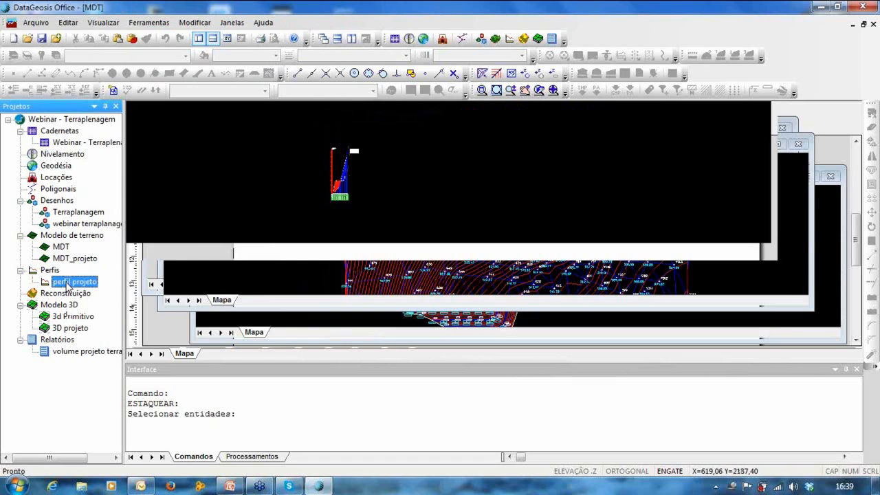
Create section layouts on A4 landscape paper with adjusted scale, and check the Estaca 3+12.055 sheet before returning to Mapa
click(182, 23)
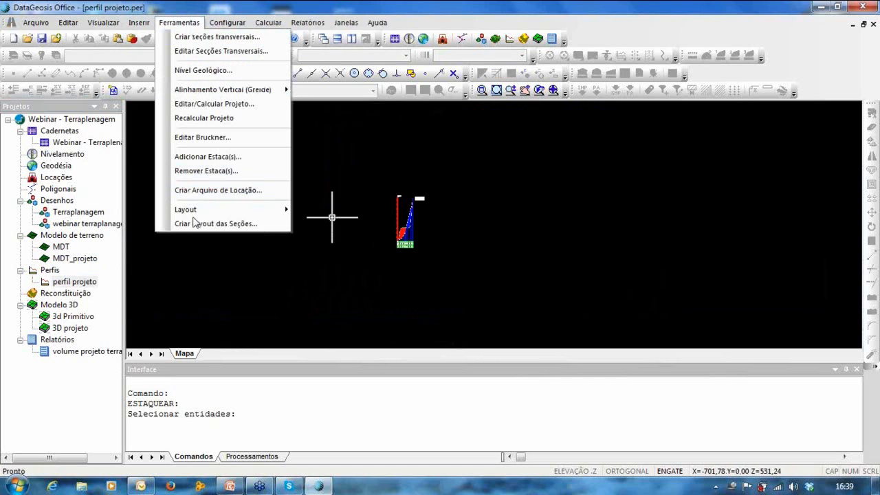
mouse_move(216, 211)
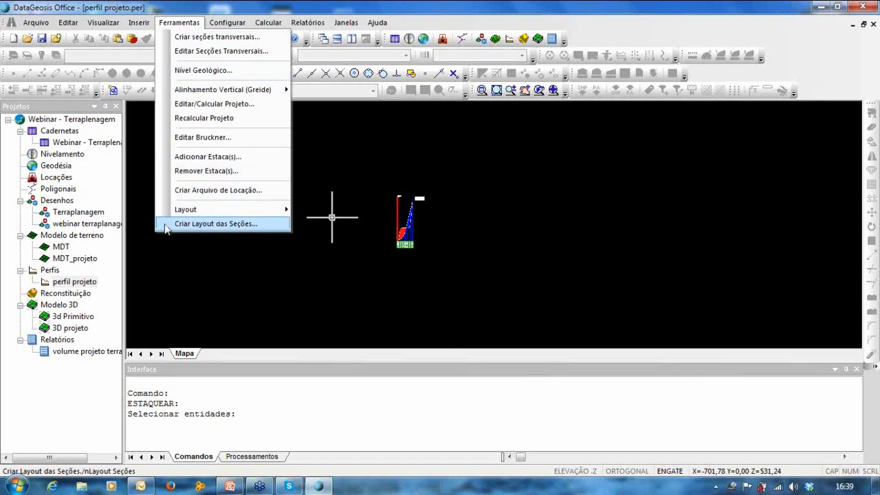
click(216, 224)
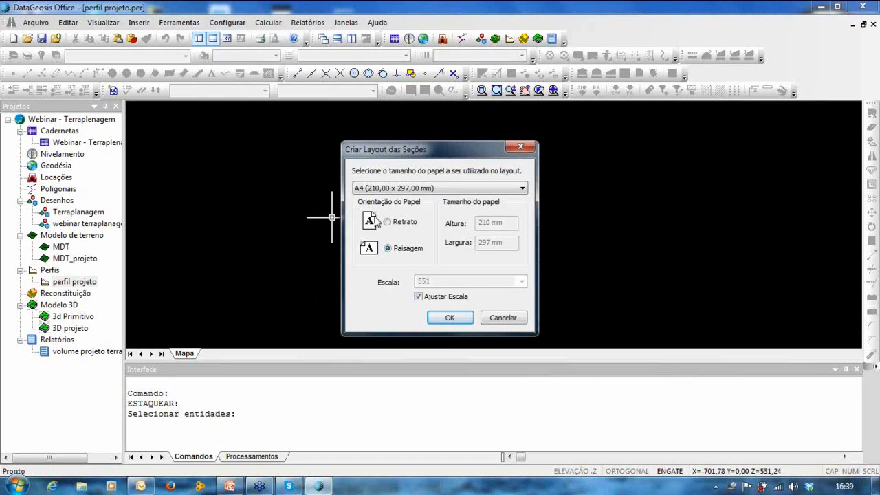
drag(395, 149, 389, 134)
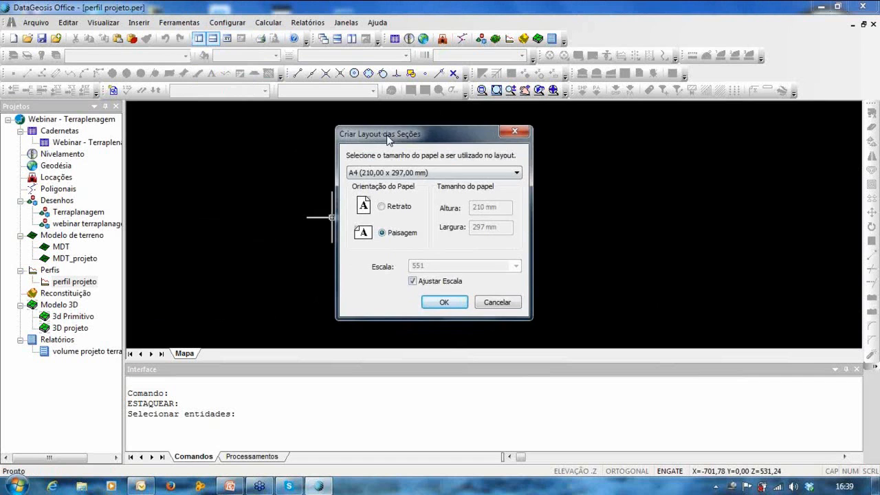
click(444, 302)
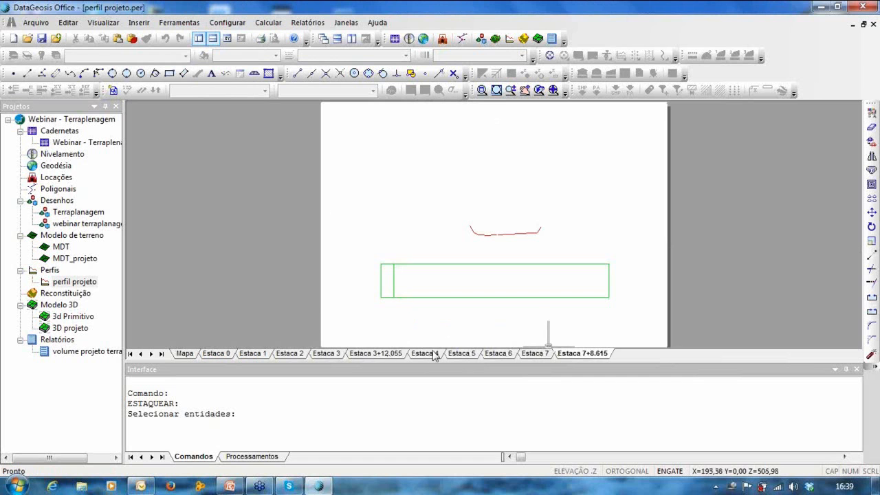
click(377, 354)
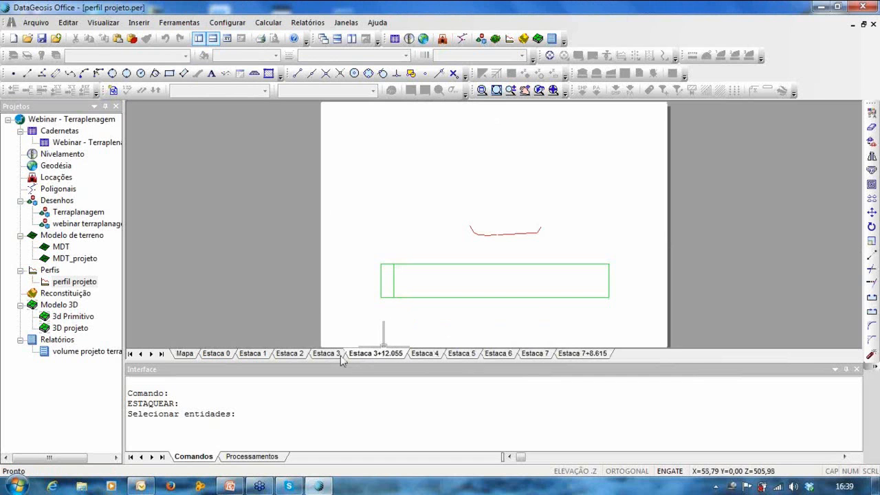
click(186, 353)
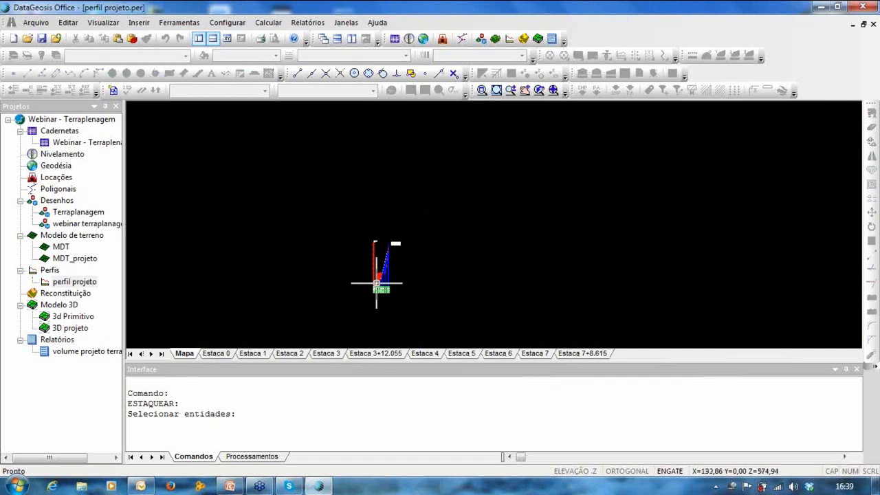
click(186, 24)
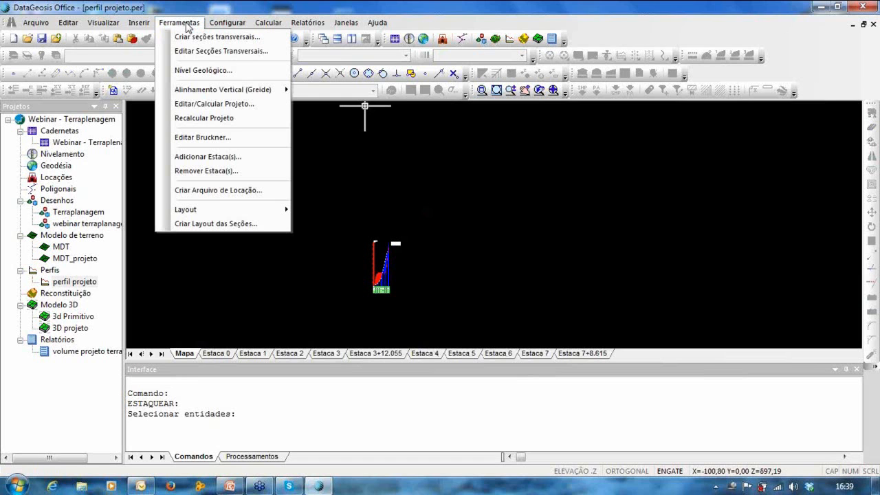
mouse_move(203, 213)
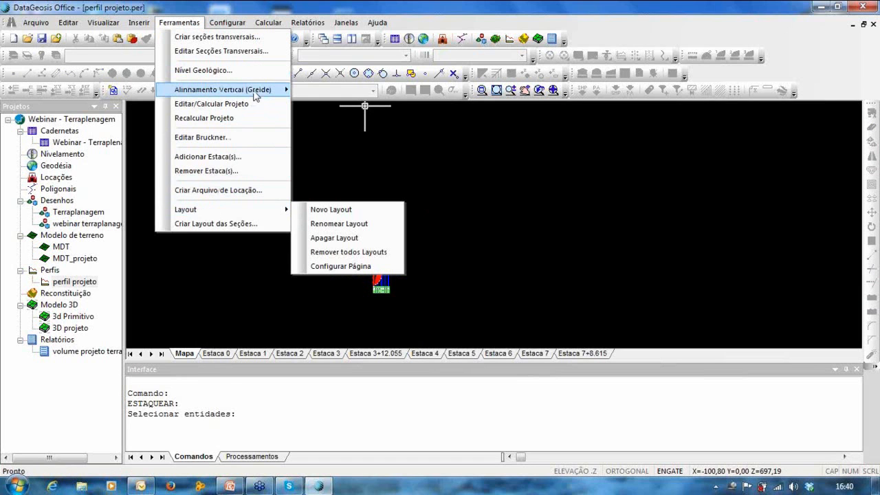
mouse_move(254, 94)
click(227, 52)
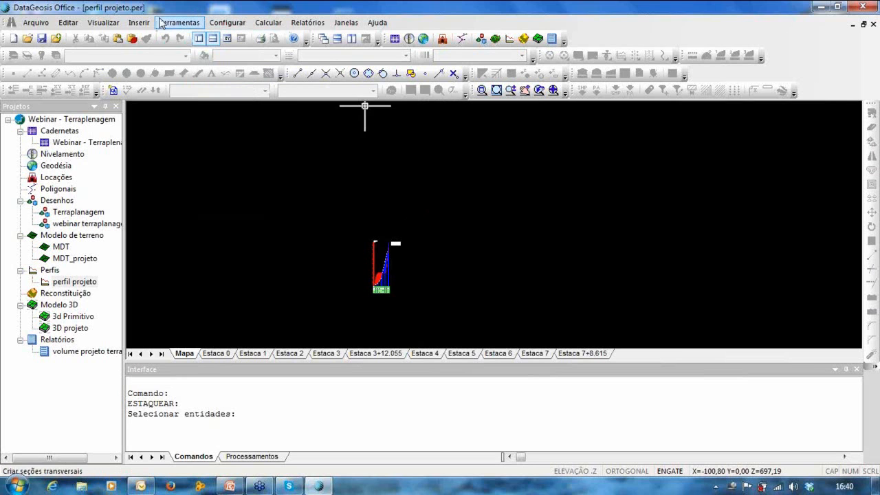
scroll(416, 217, down, 3)
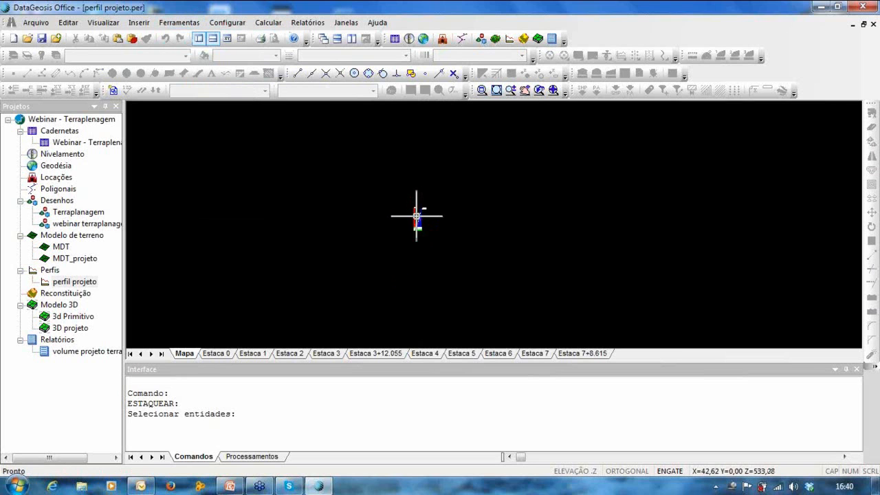
scroll(416, 217, up, 1)
Inspect the plateau and its slopes from several angles in the 3D projeto model, and switch to the PowerPoint presentation
click(61, 329)
double_click(60, 329)
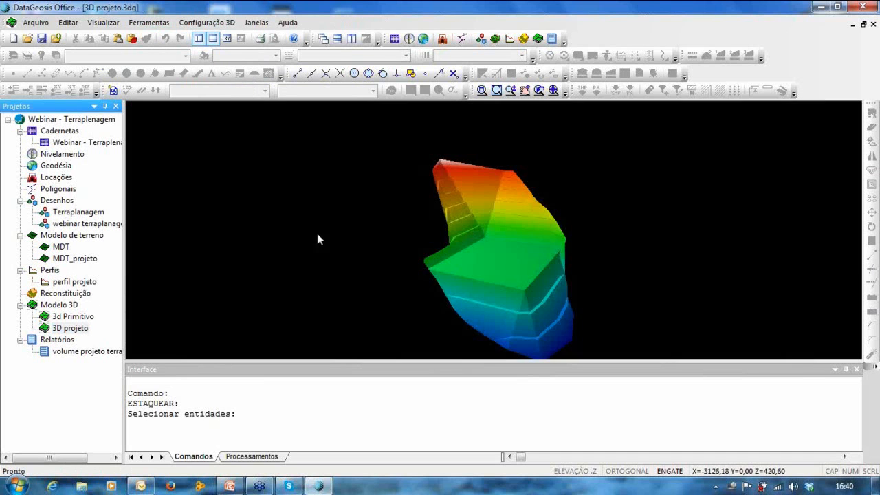
drag(501, 280, 413, 296)
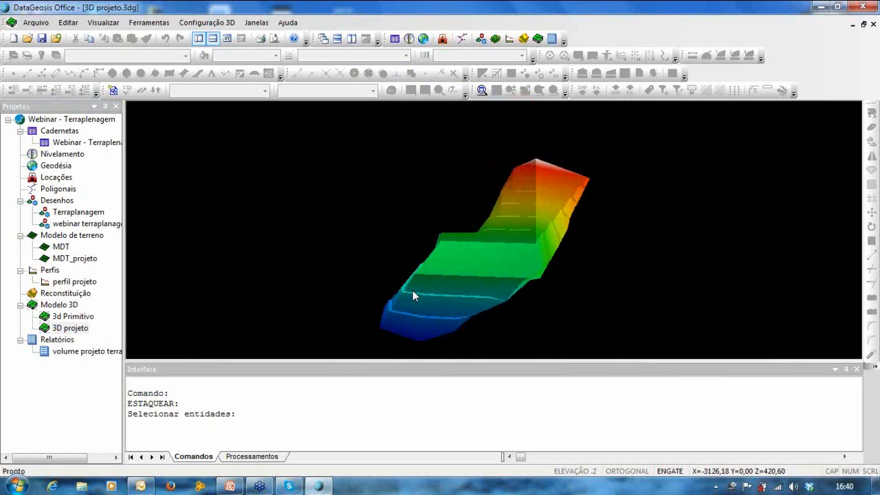
drag(414, 294, 592, 228)
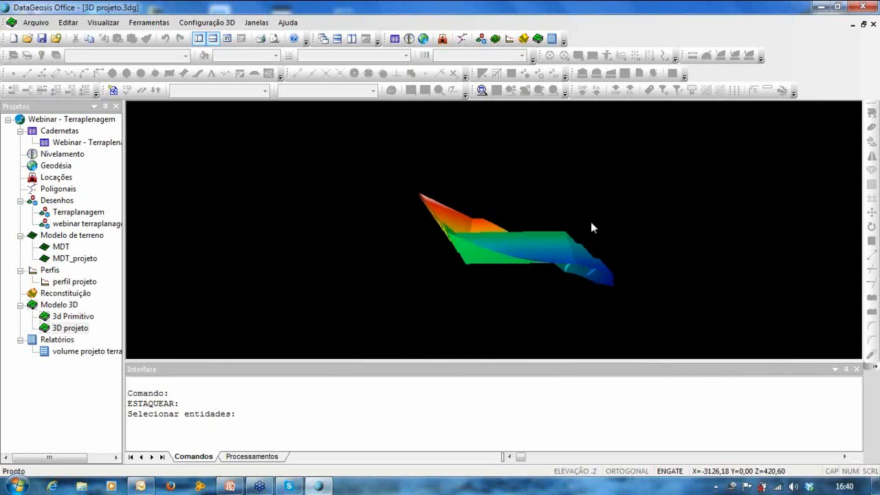
drag(492, 257, 476, 324)
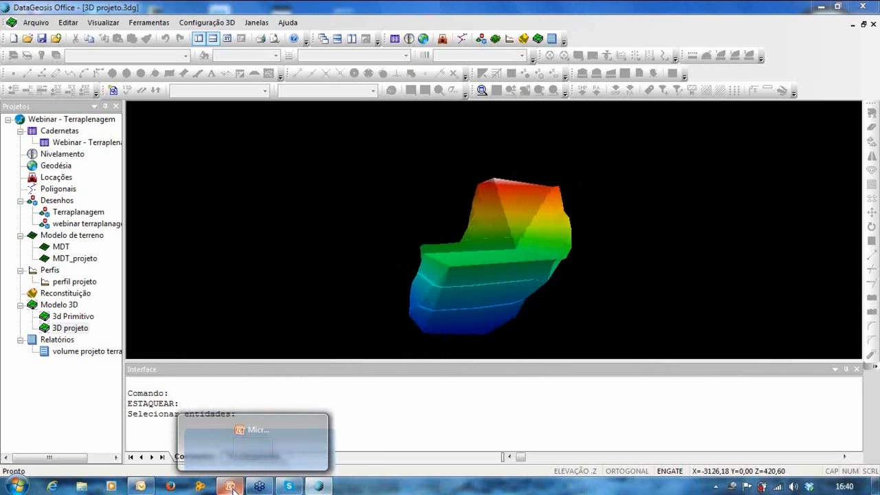
click(289, 485)
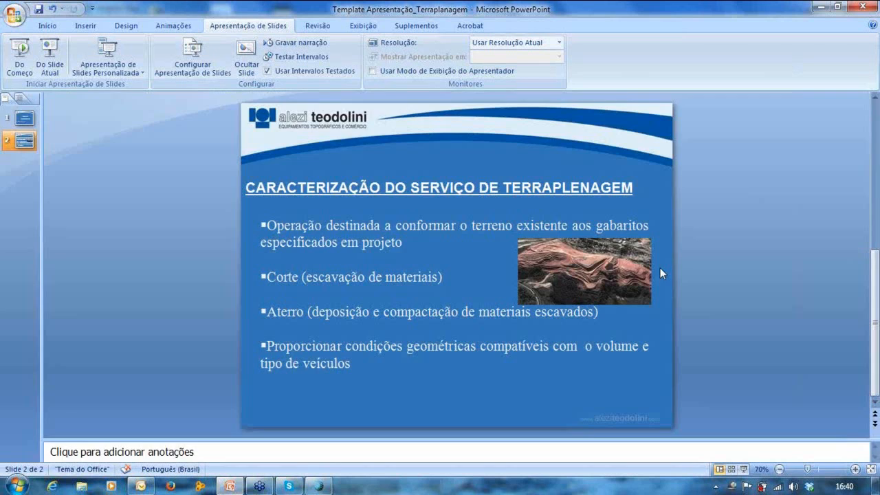